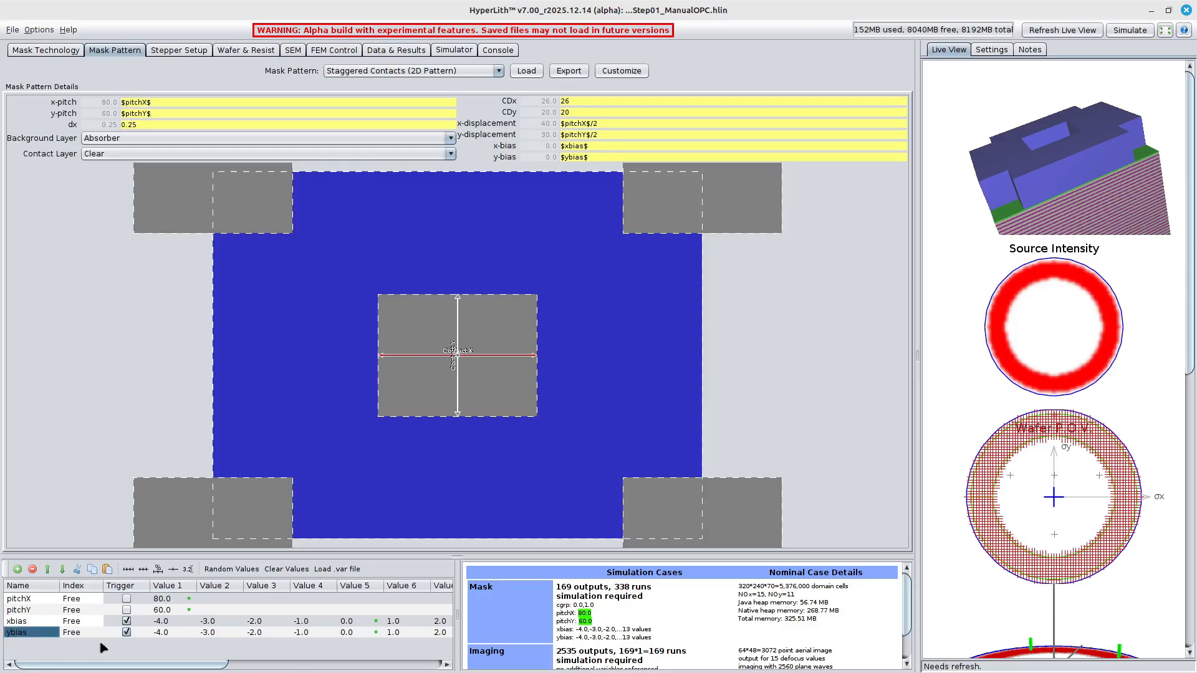
Step: Review the xbias and ybias variable values, the mask pattern settings and the FEM threshold and defocus settings
drag(176, 665, 81, 664)
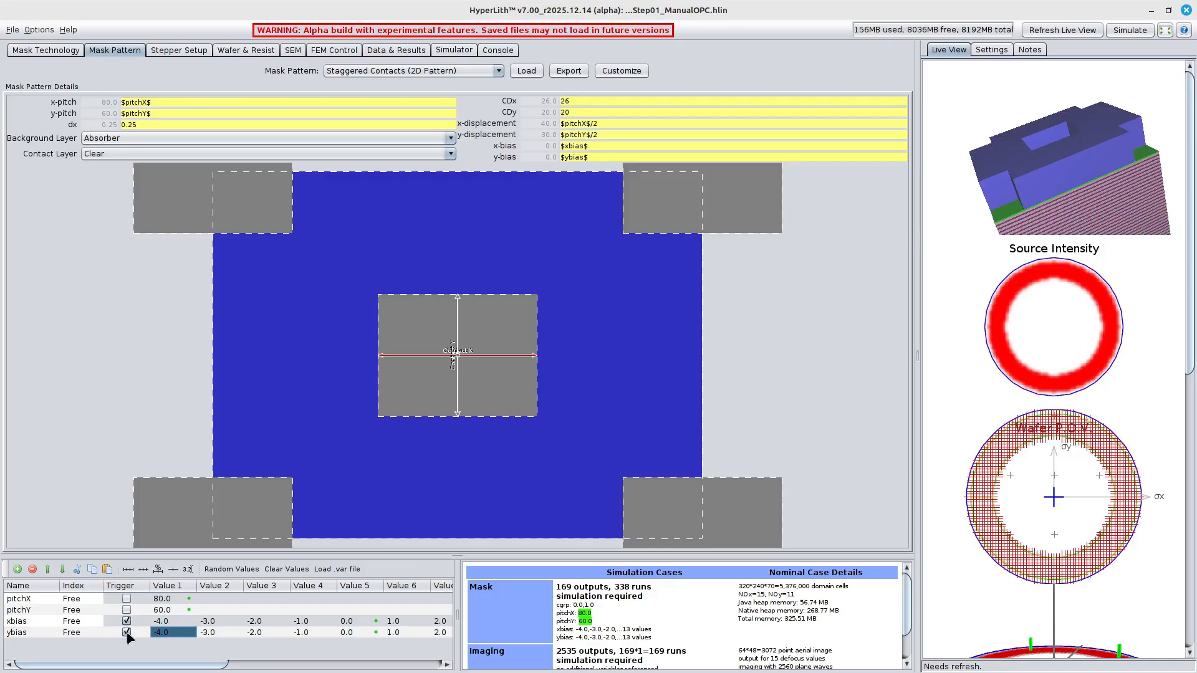
click(340, 49)
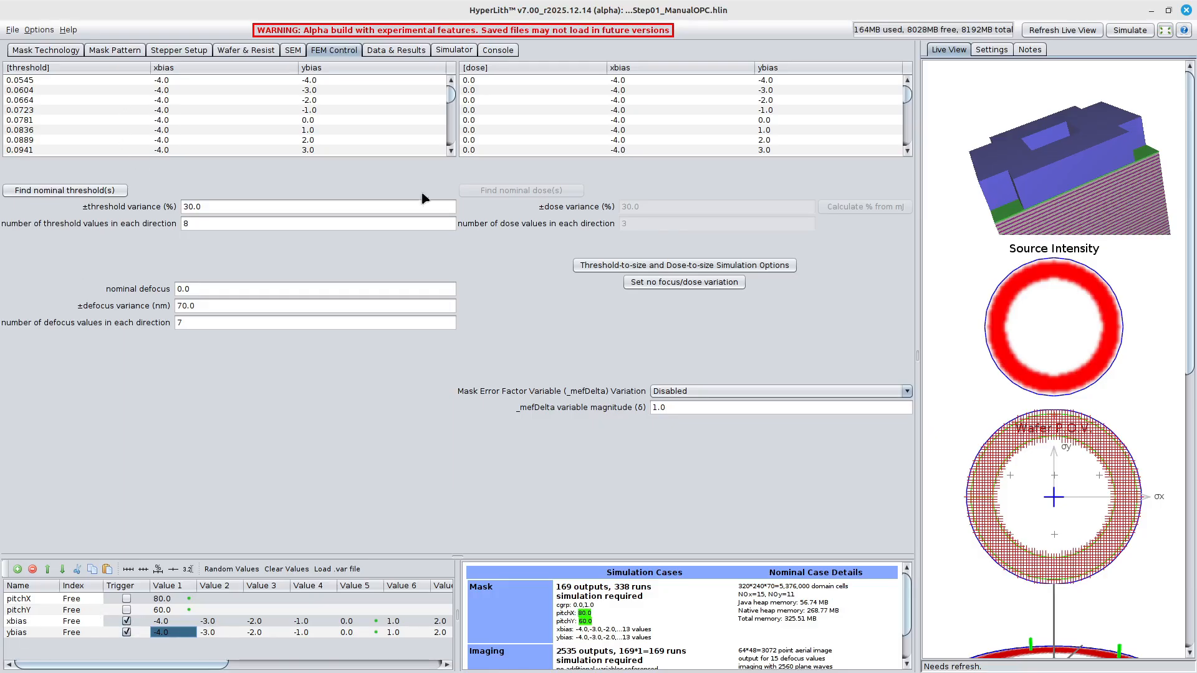
click(115, 50)
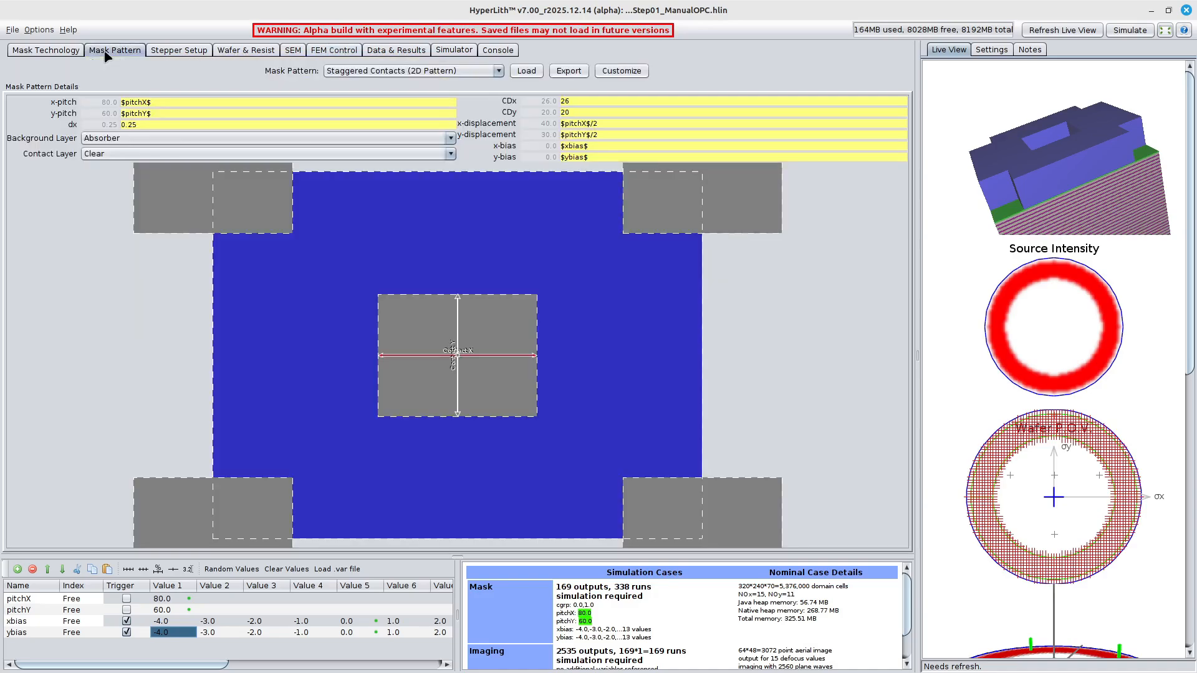
click(333, 50)
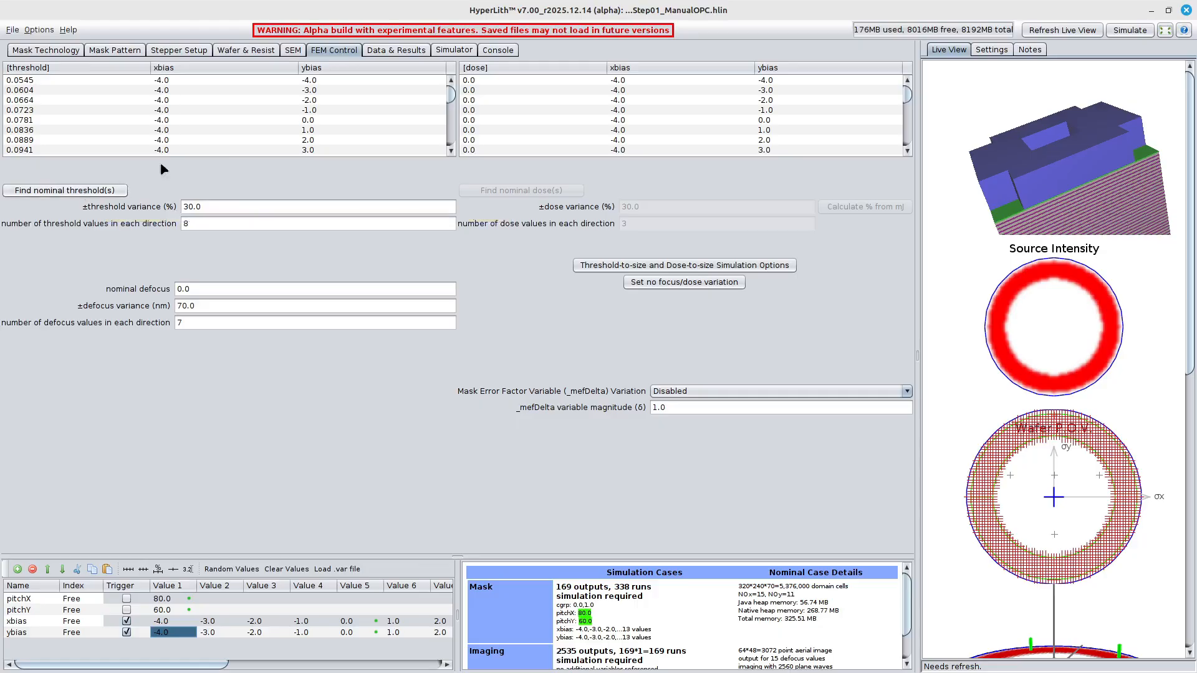
Step: Plot the Aerial Image results at defocus 0.0, xbias 0.0 and ybias 0.0, and maximize the plot window
click(396, 49)
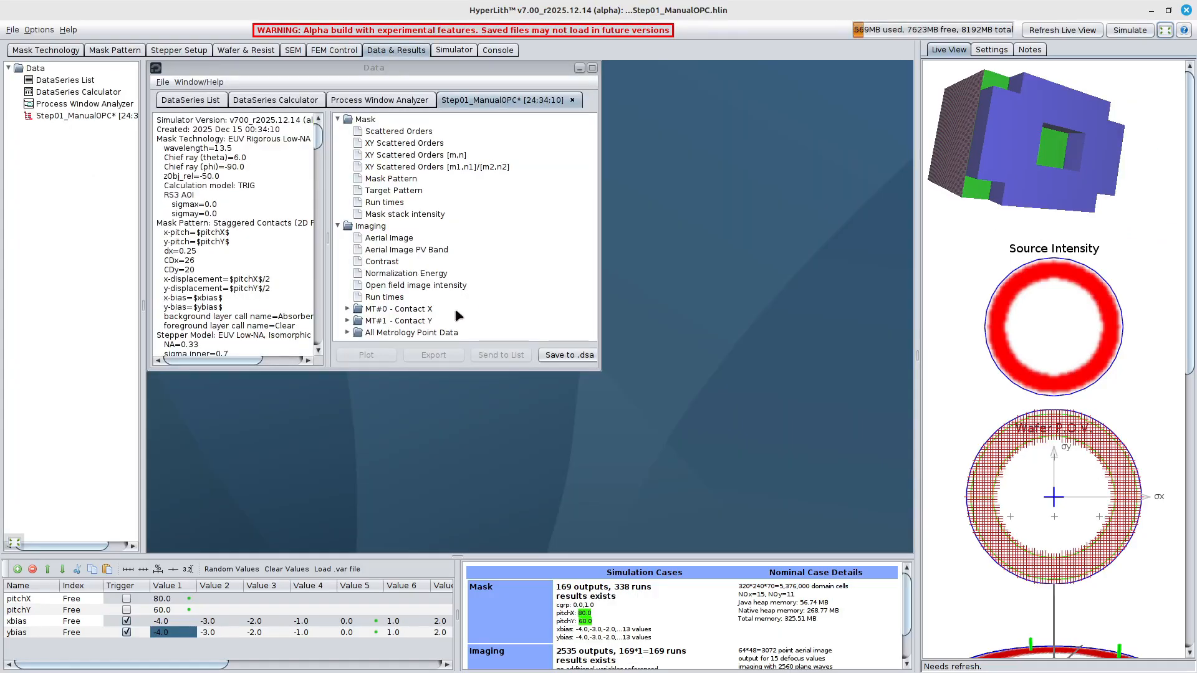
click(392, 239)
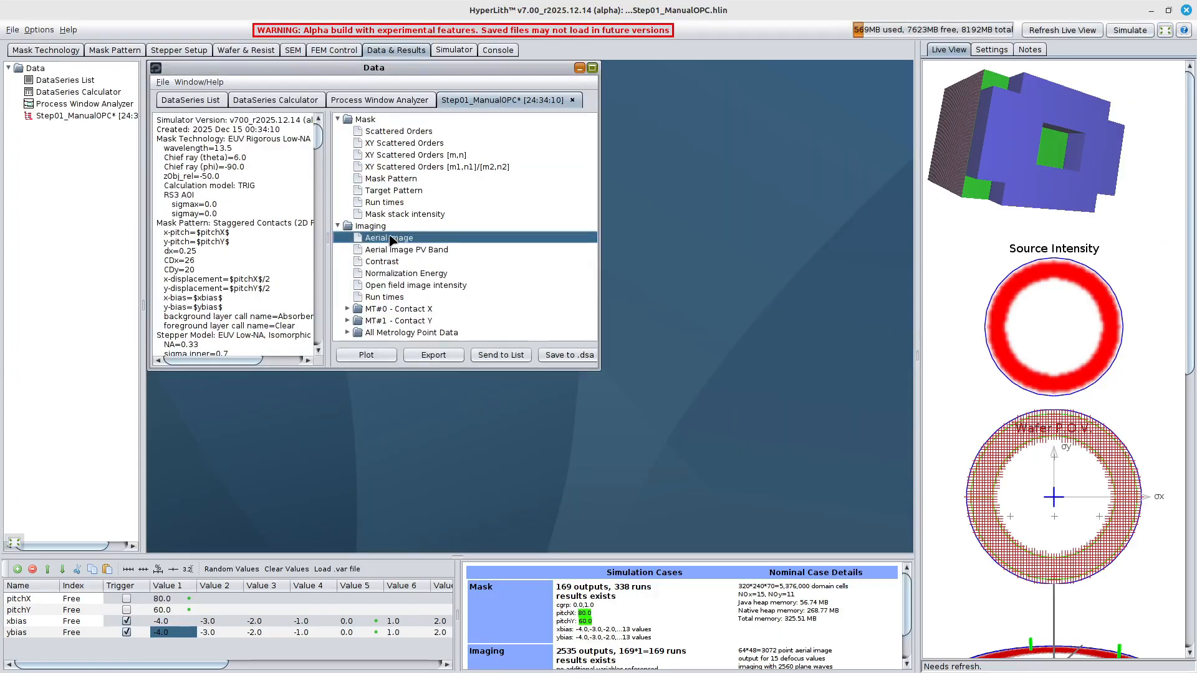
click(387, 357)
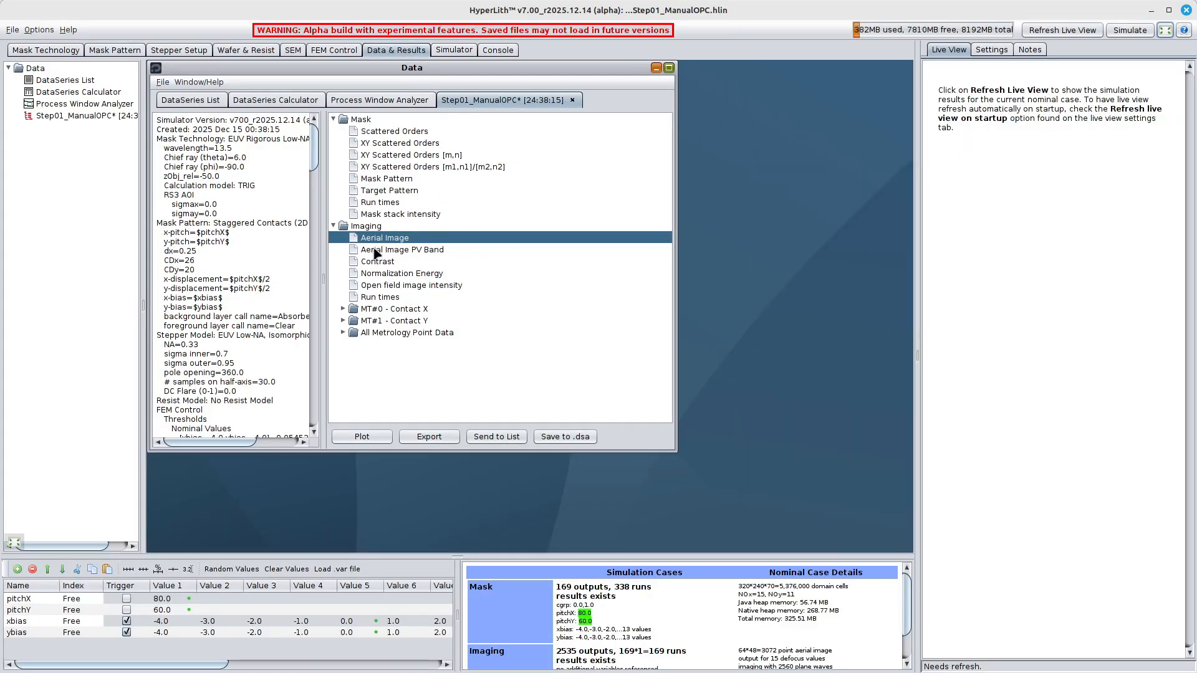
click(362, 436)
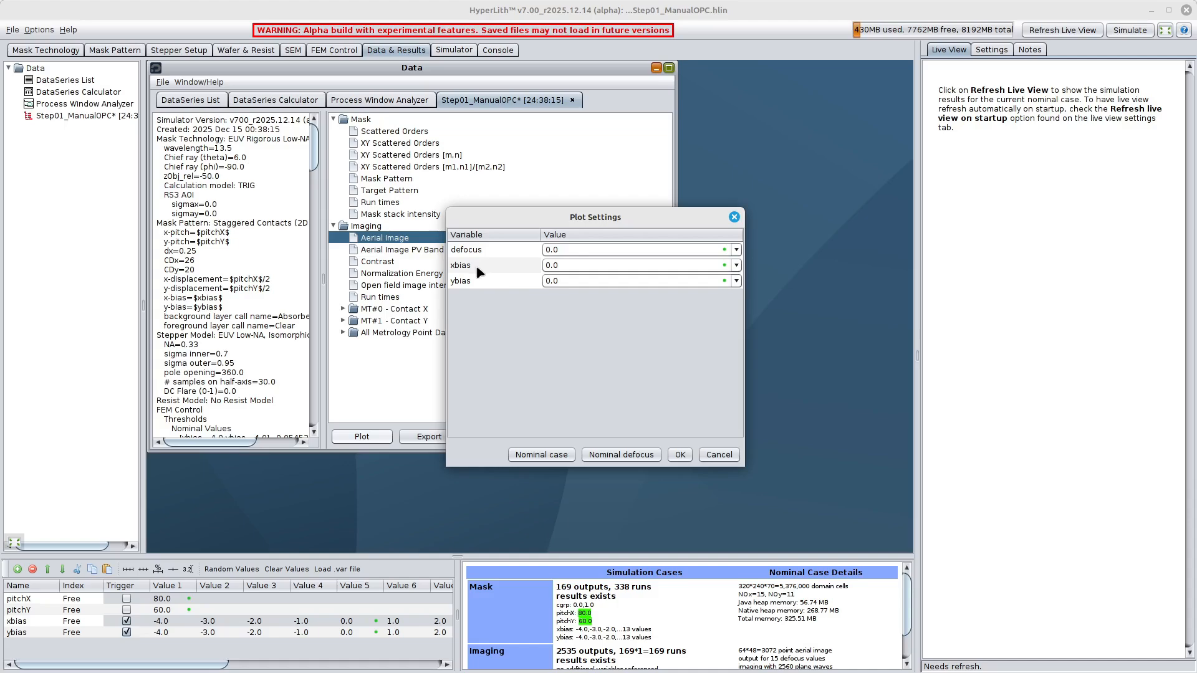
click(679, 454)
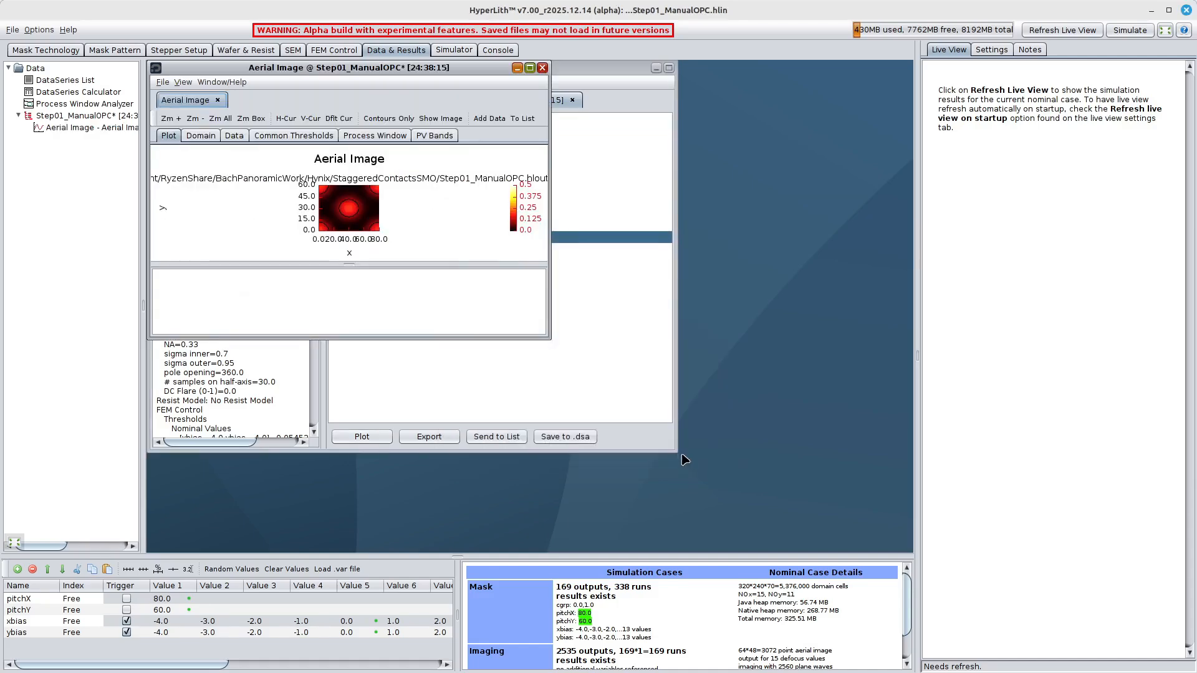
double_click(530, 68)
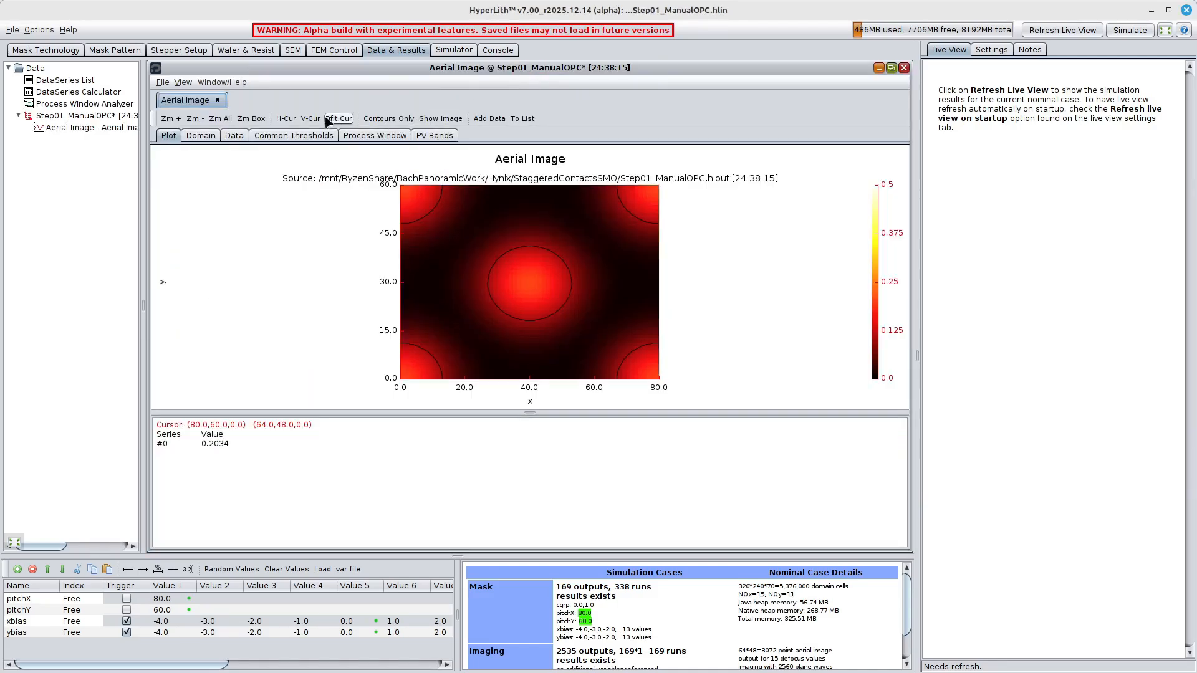
Step: Measure the central contact's horizontal and vertical widths in the aerial image and compare them with the mask pattern's CDx and CDy
click(286, 119)
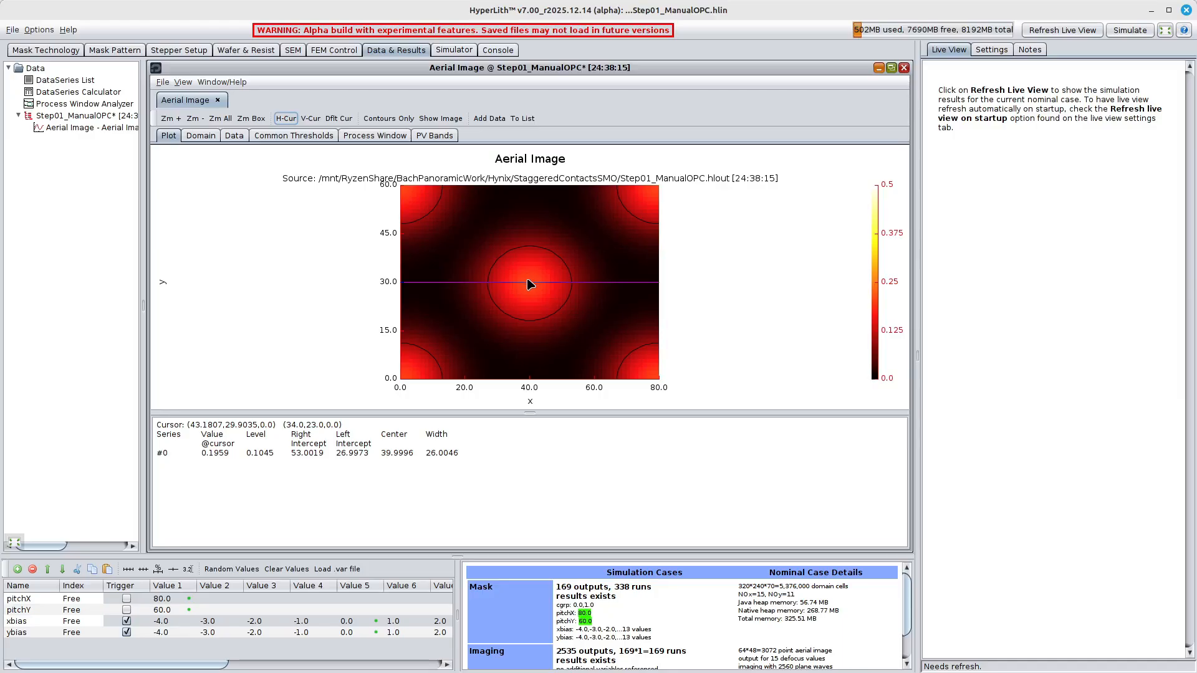
click(311, 118)
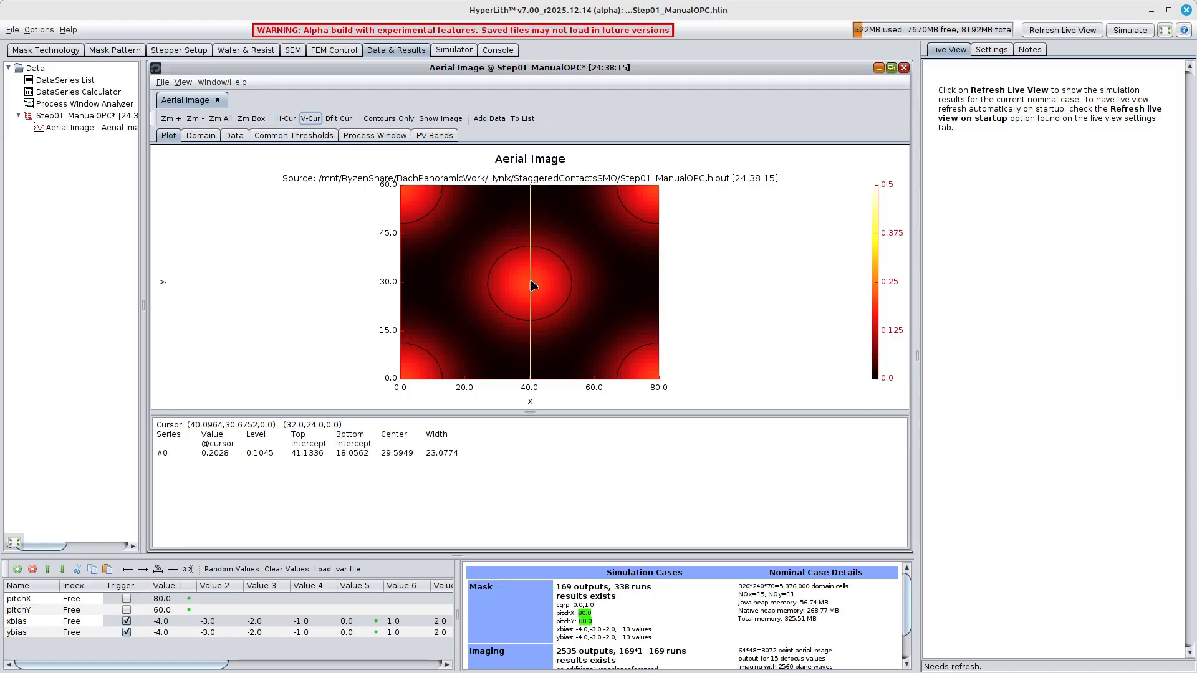
click(114, 49)
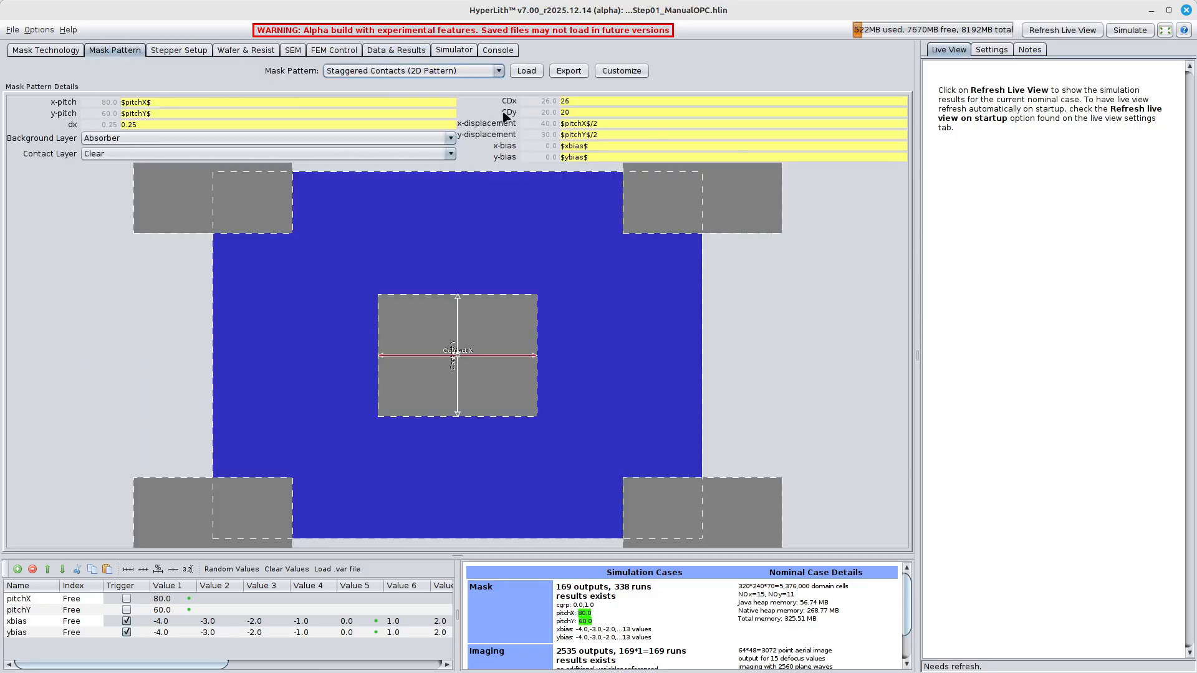
click(579, 100)
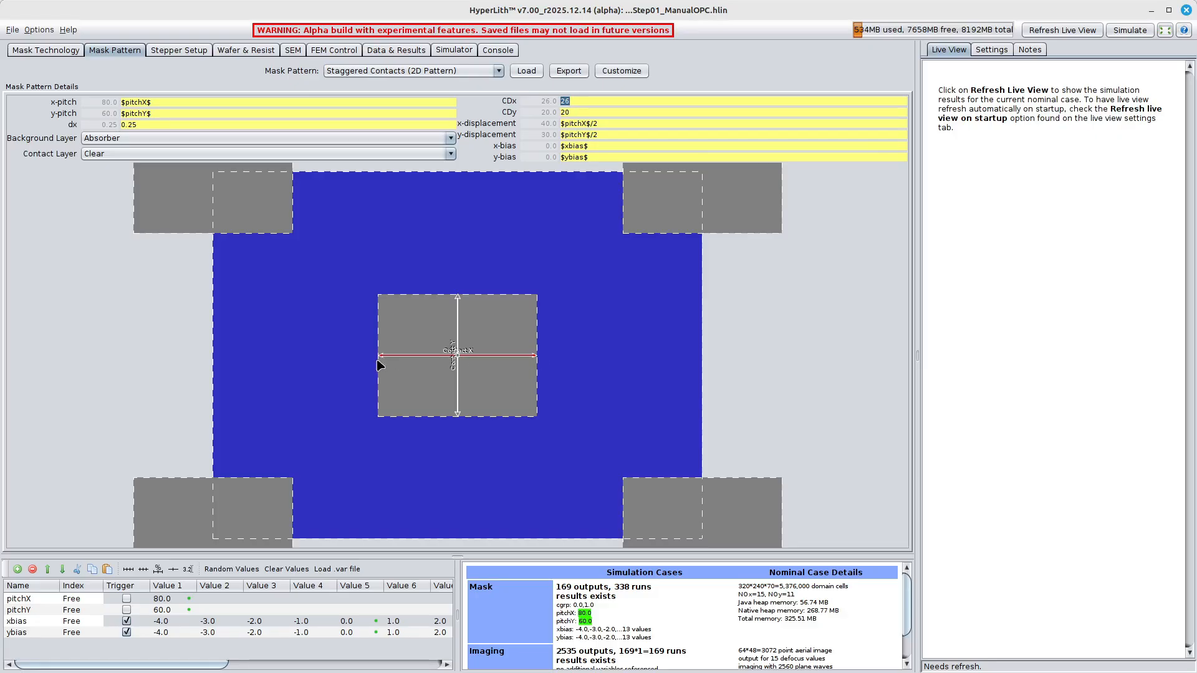
click(591, 111)
Step: Plot FEM and Process Window for all metrology points with site as One Plot and both biases at 0.0, and maximize it
click(396, 50)
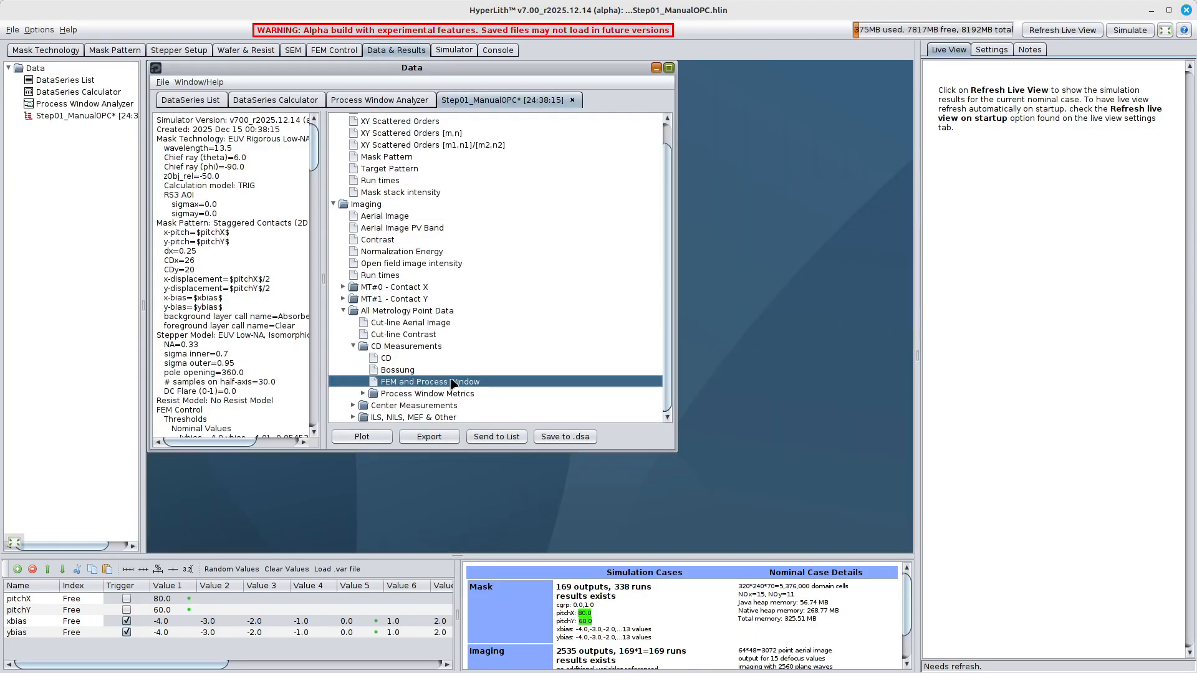
click(377, 435)
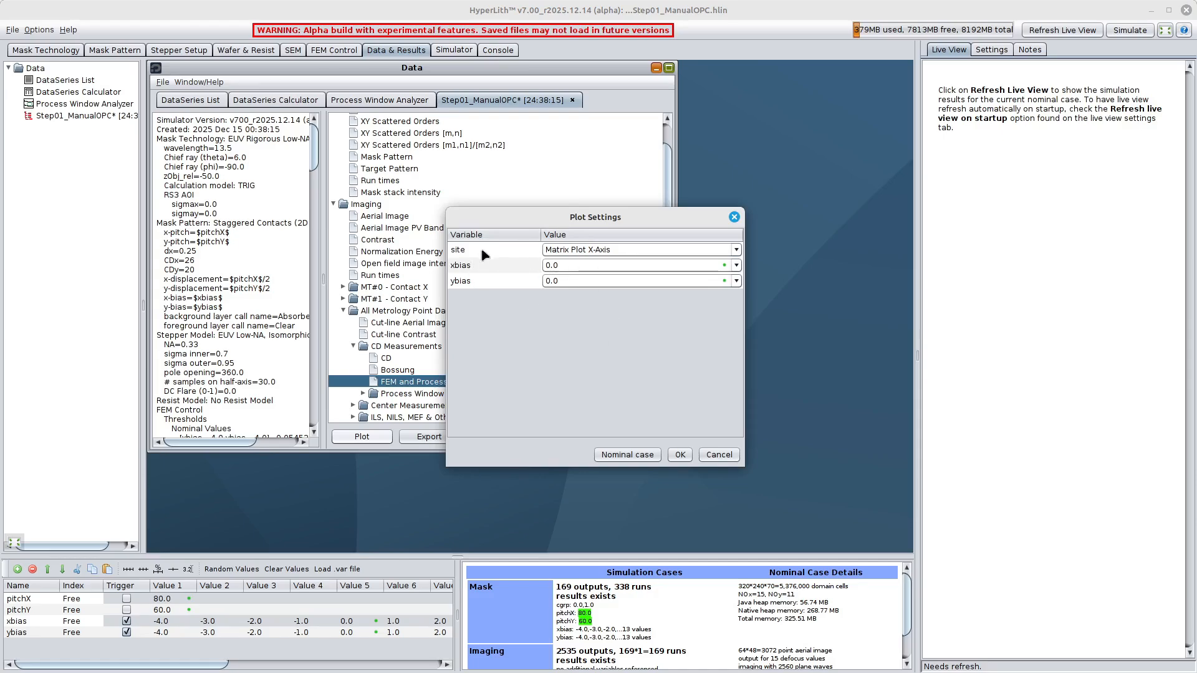
click(562, 252)
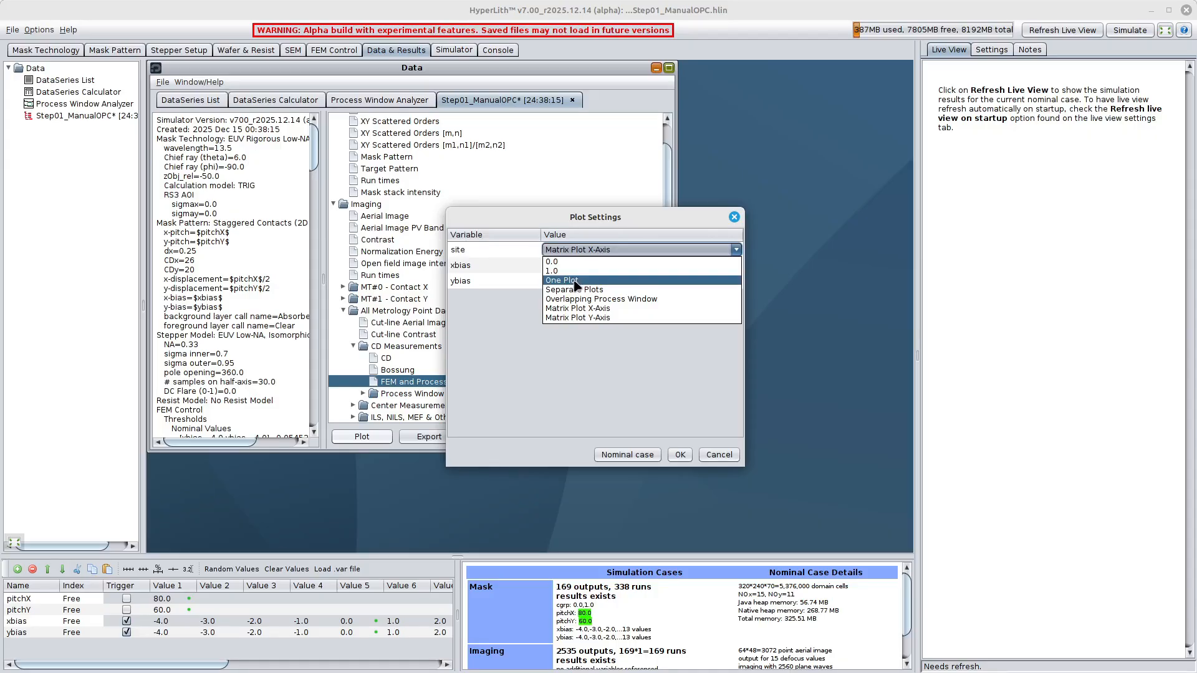
click(574, 281)
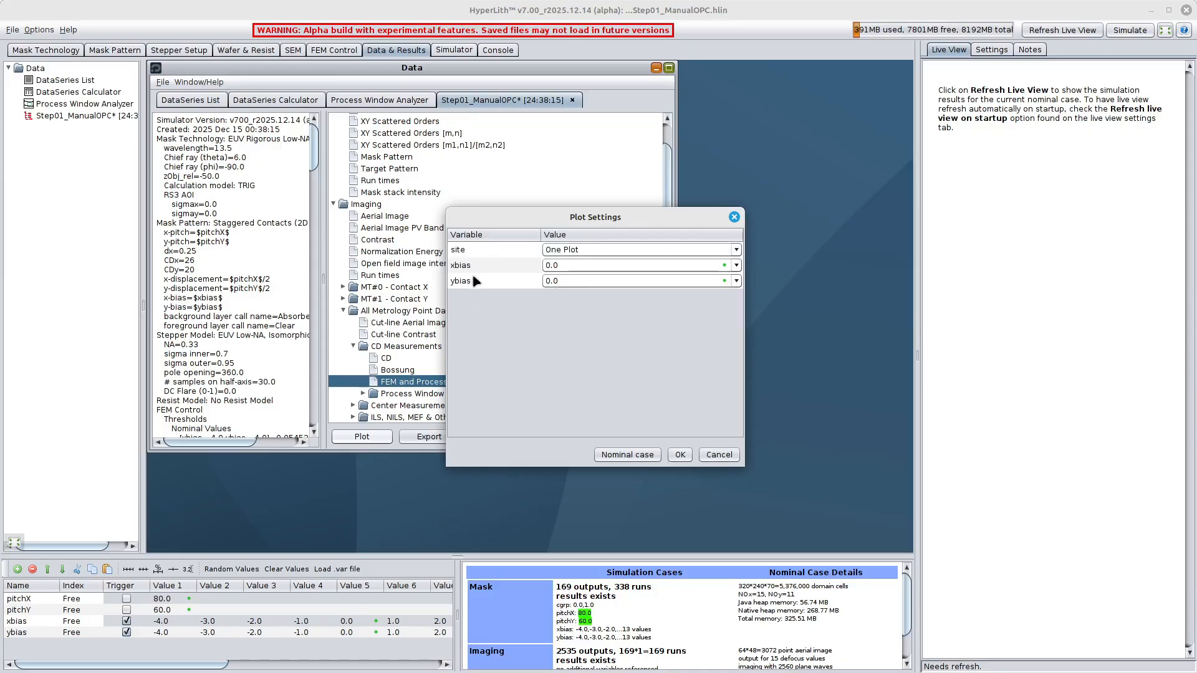
click(679, 455)
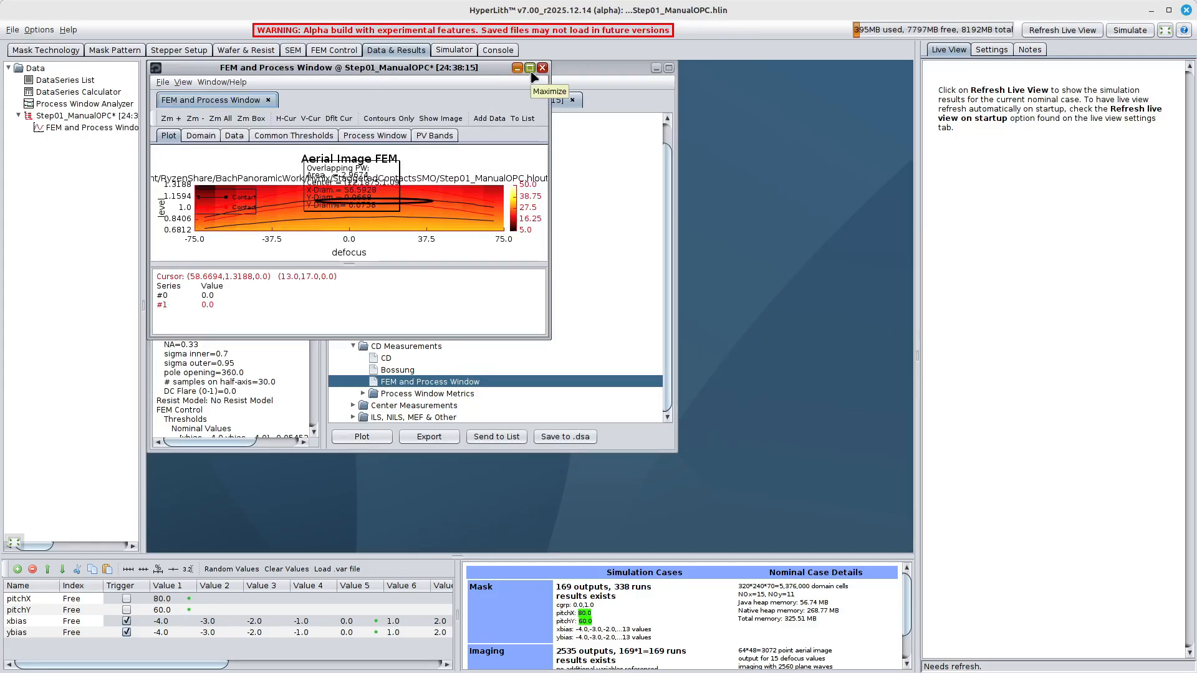
click(529, 67)
Step: Show the process window for each data series as contours only, and move the two metric boxes near their ellipses
click(402, 137)
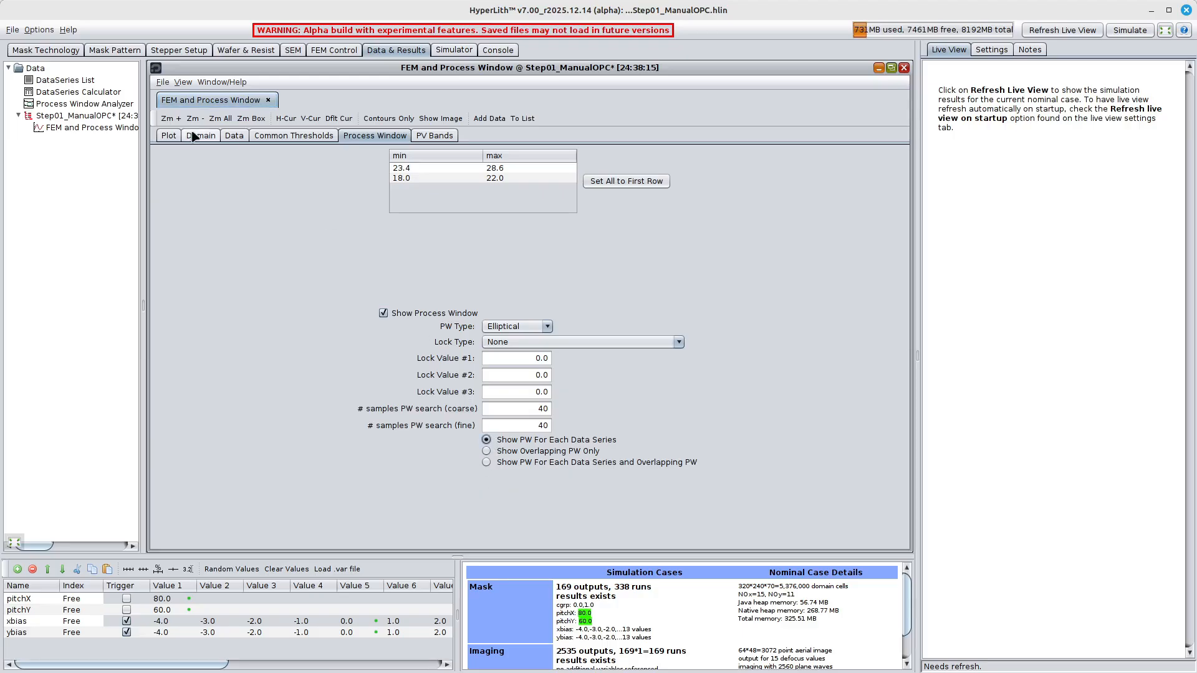
click(168, 135)
click(387, 118)
drag(304, 246, 543, 280)
mouse_move(315, 272)
mouse_down()
mouse_move(363, 219)
mouse_move(378, 220)
mouse_up()
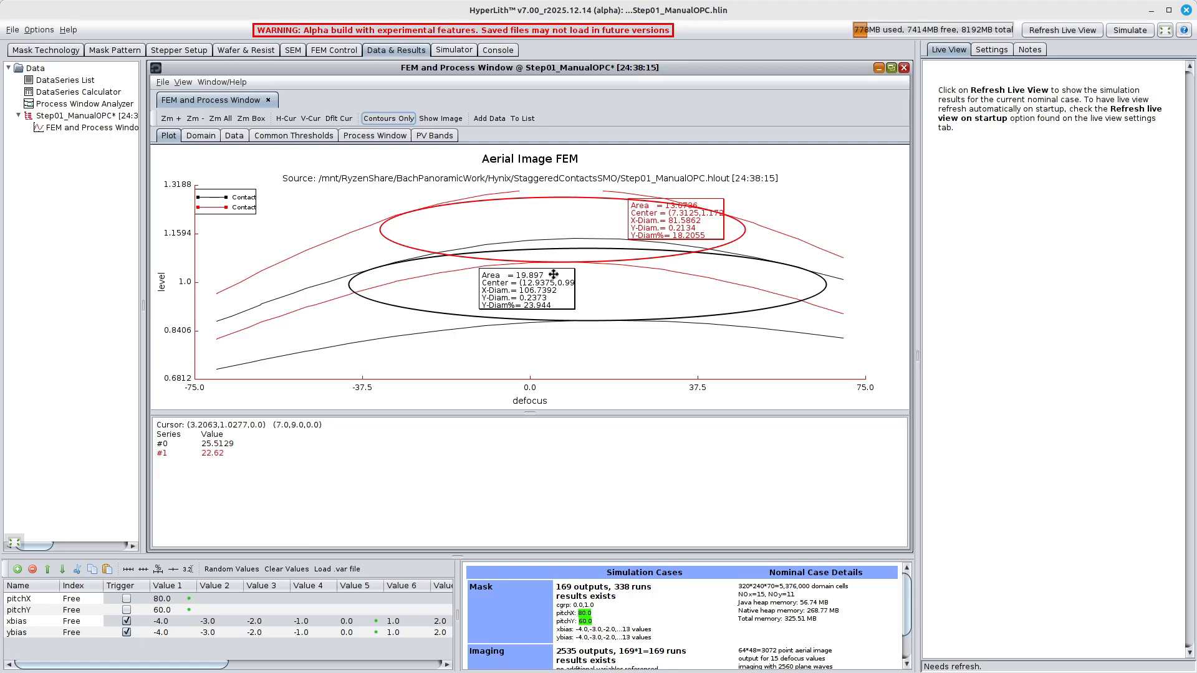
Step: Show only the overlapping process window, move its metric box just below the ellipse, and close the plot after viewing it
click(374, 136)
click(489, 450)
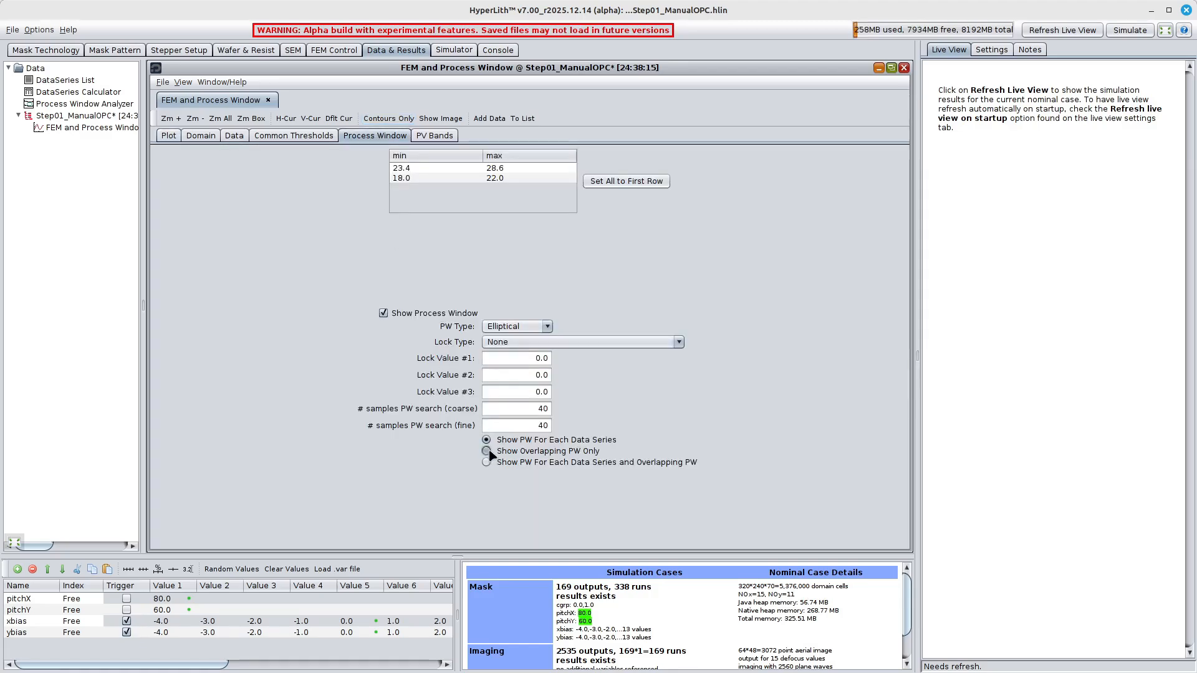
click(168, 136)
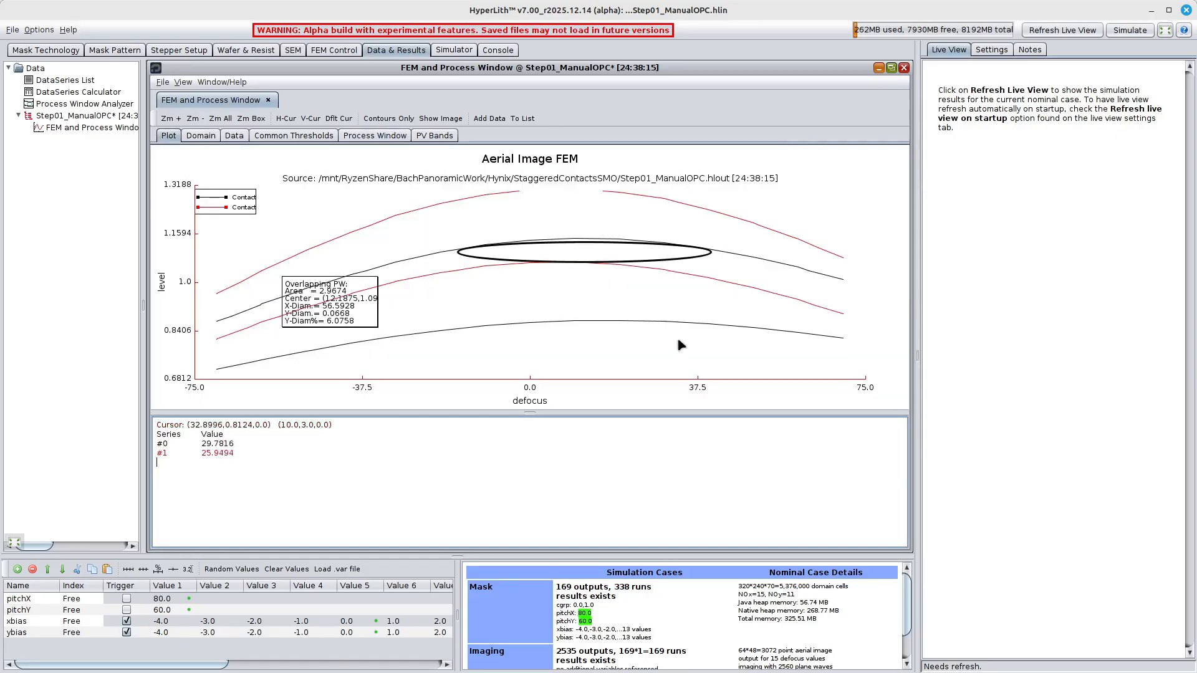
drag(345, 306, 570, 281)
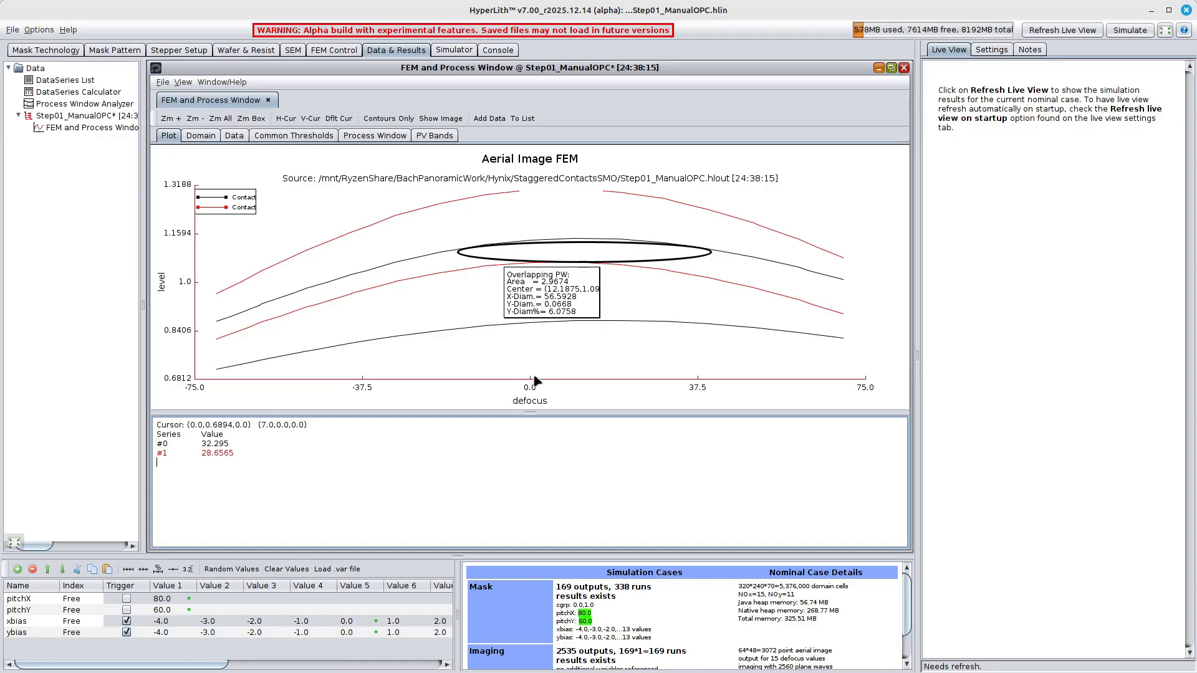
click(904, 68)
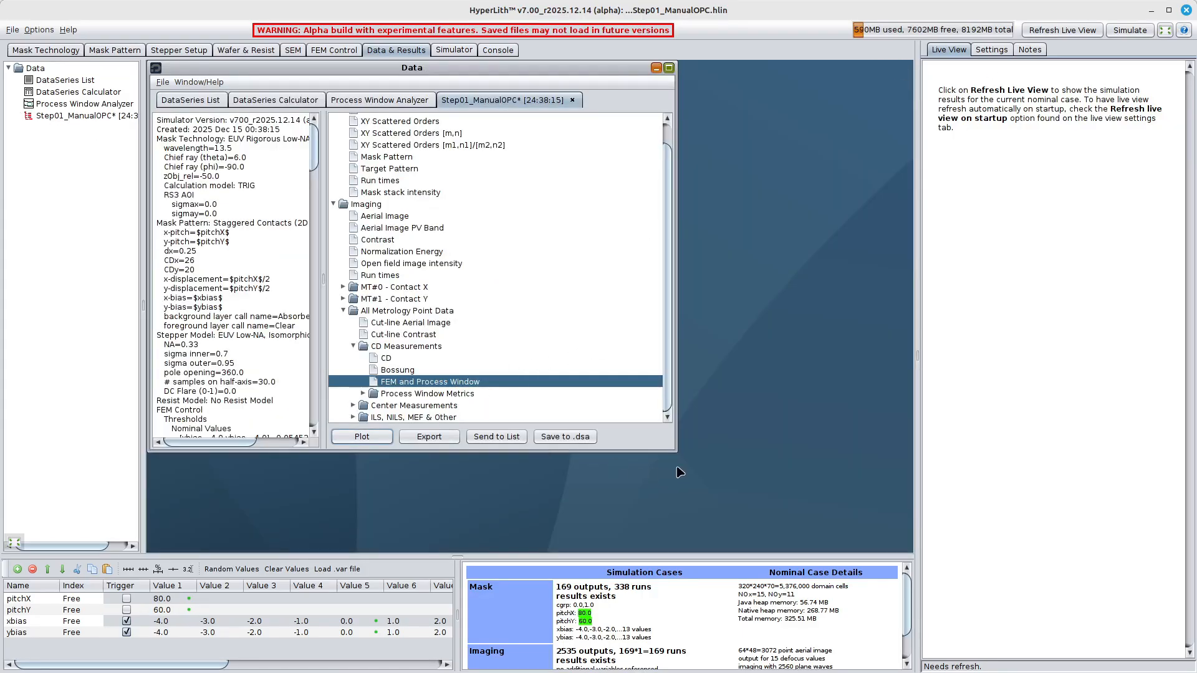
Step: Plot the elliptical process window Area for the overlapping process window as an xbias by ybias matrix, and enlarge the plot
drag(670, 447, 765, 518)
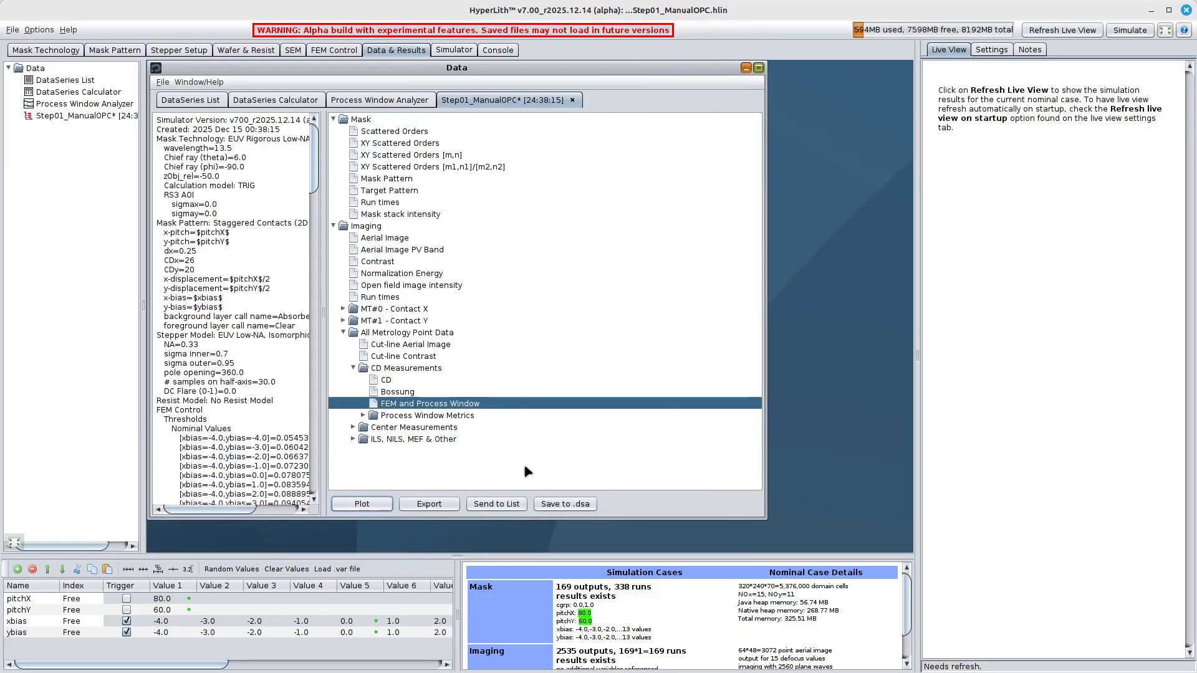
click(363, 415)
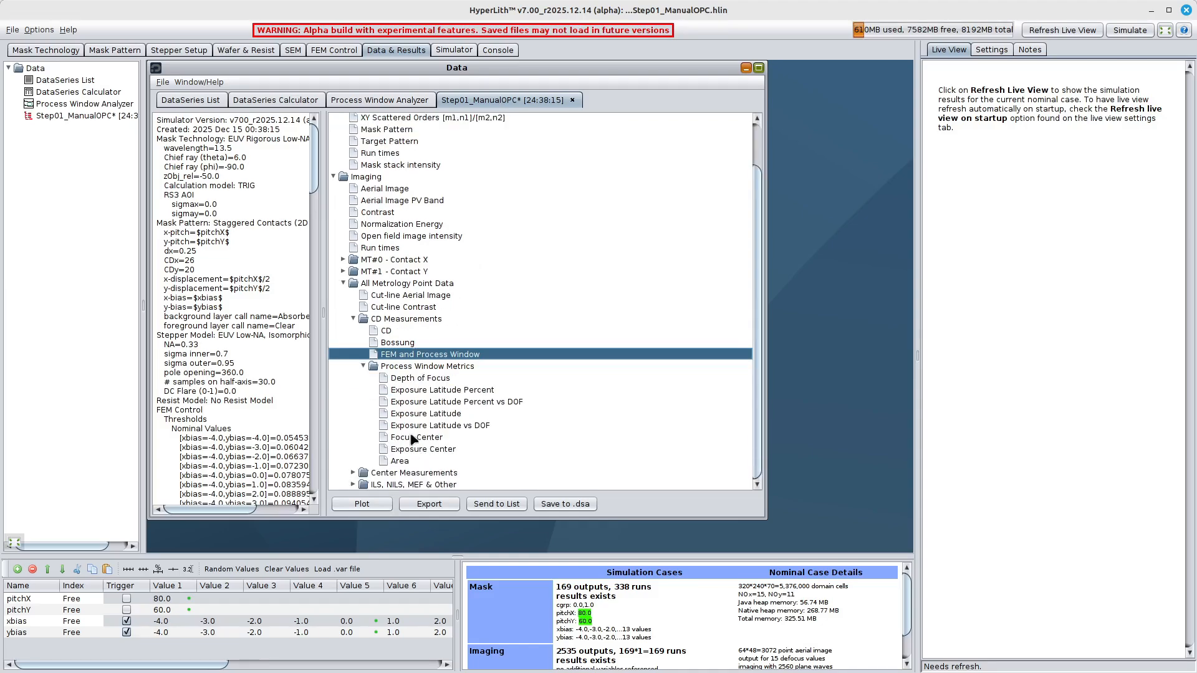
click(399, 463)
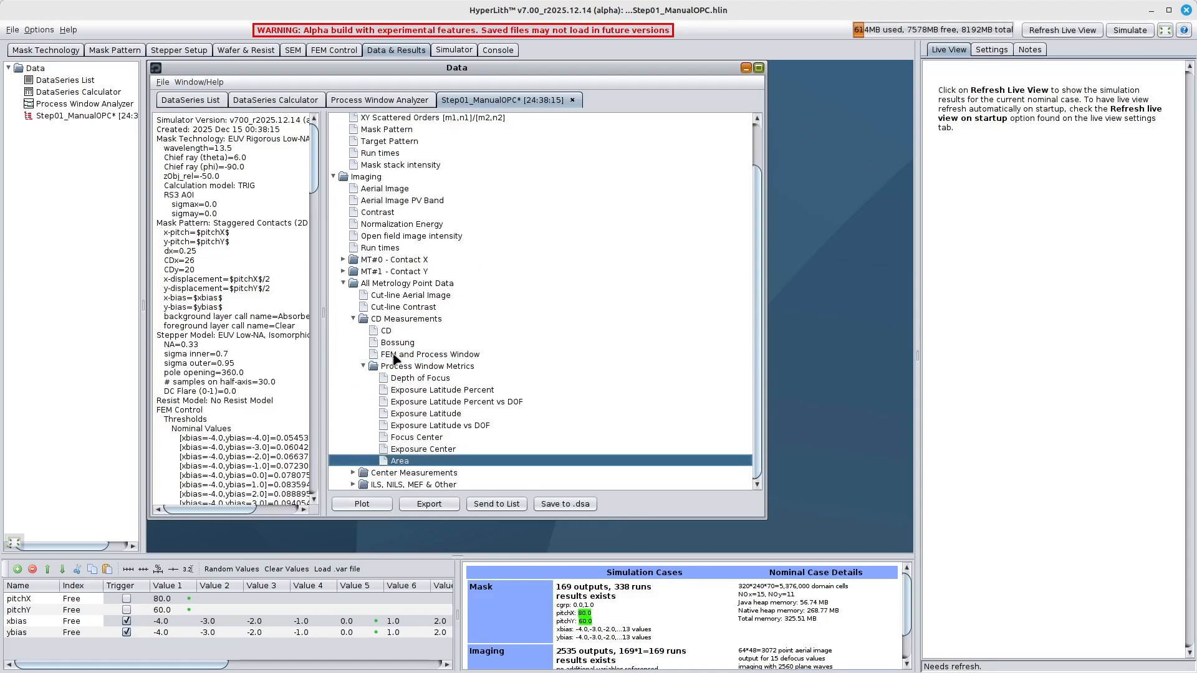
click(374, 505)
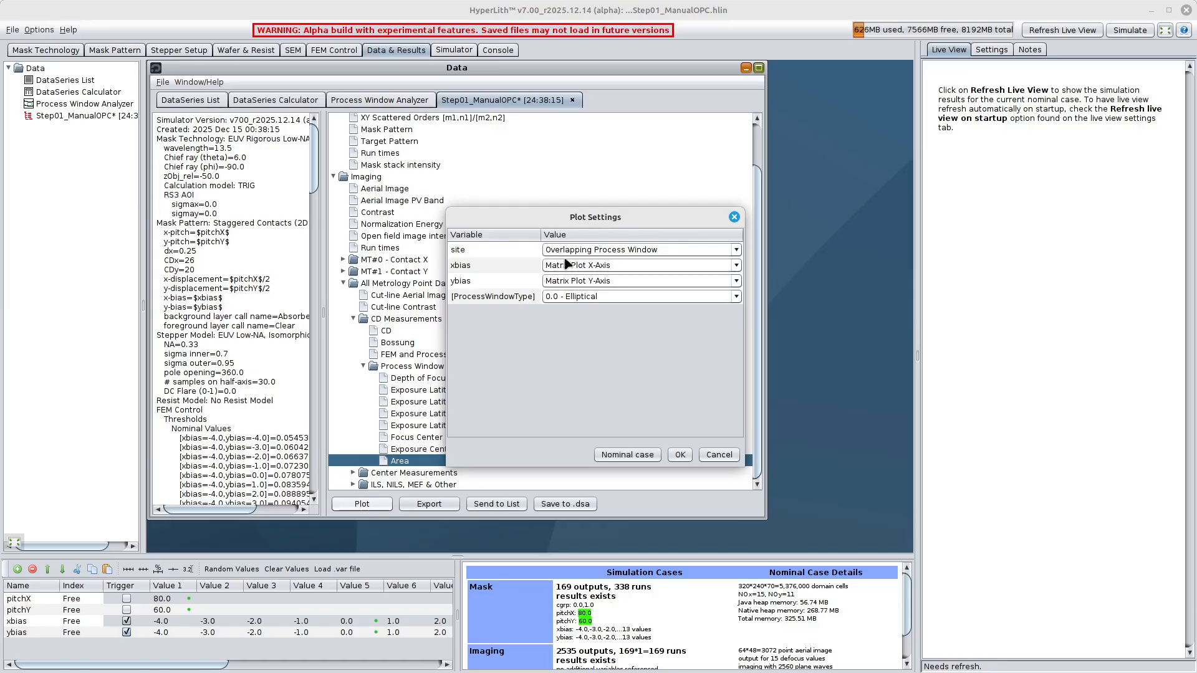
click(680, 454)
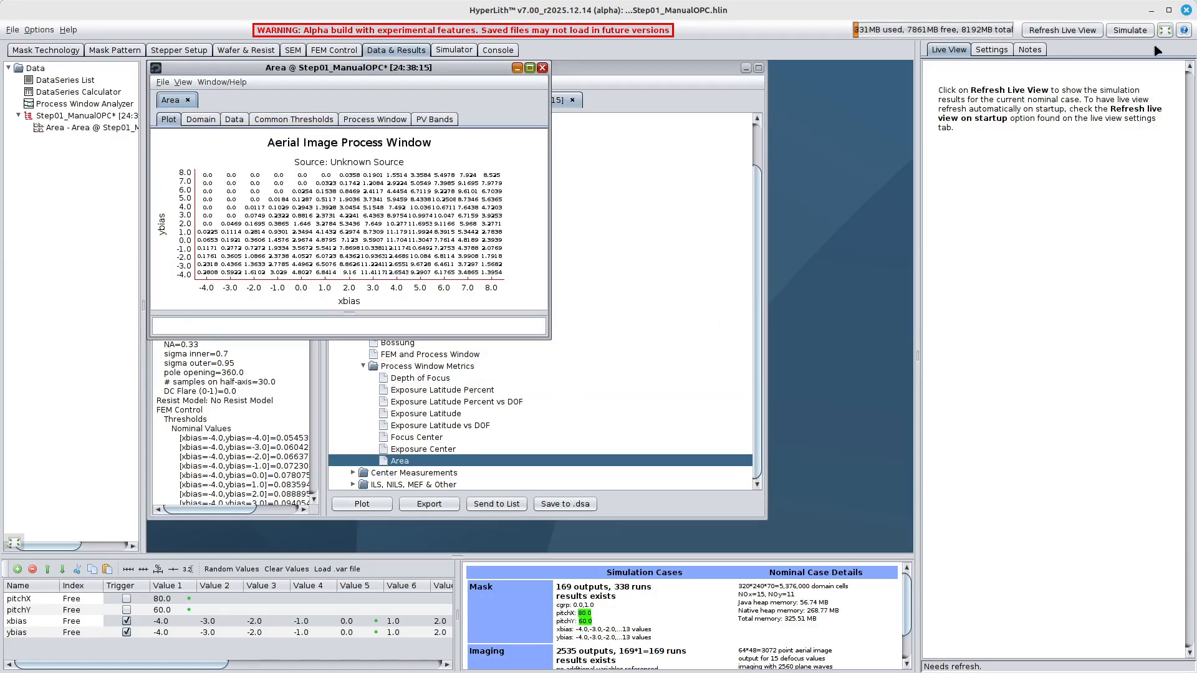
click(1164, 30)
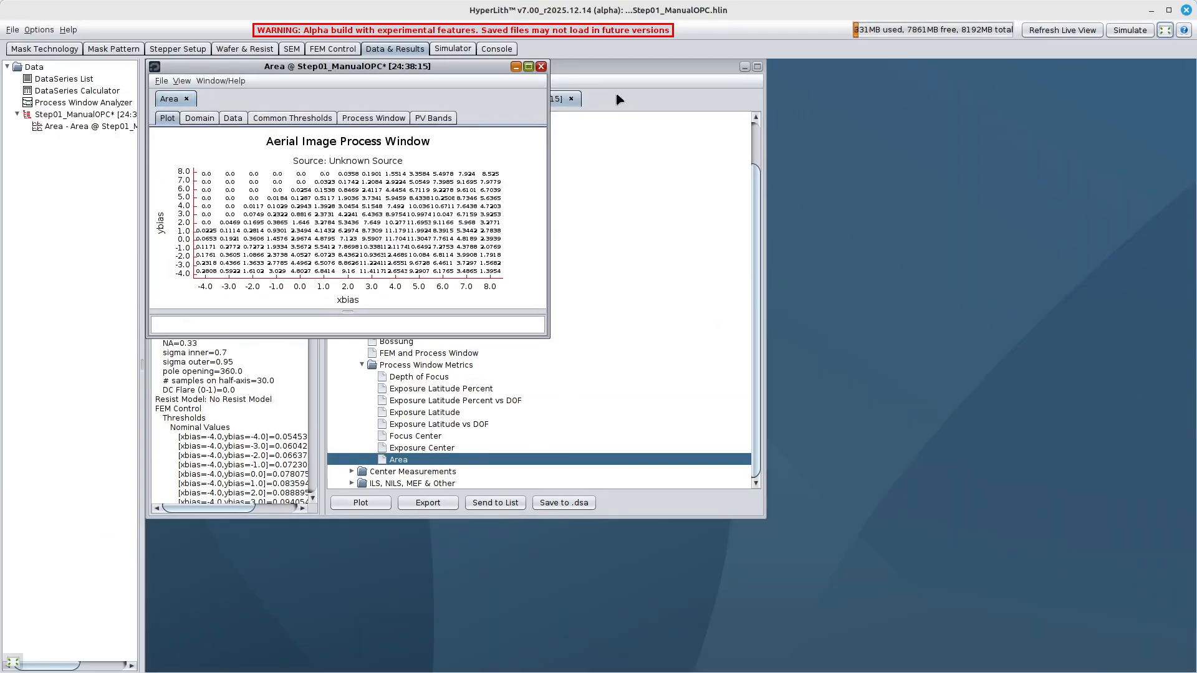
click(528, 66)
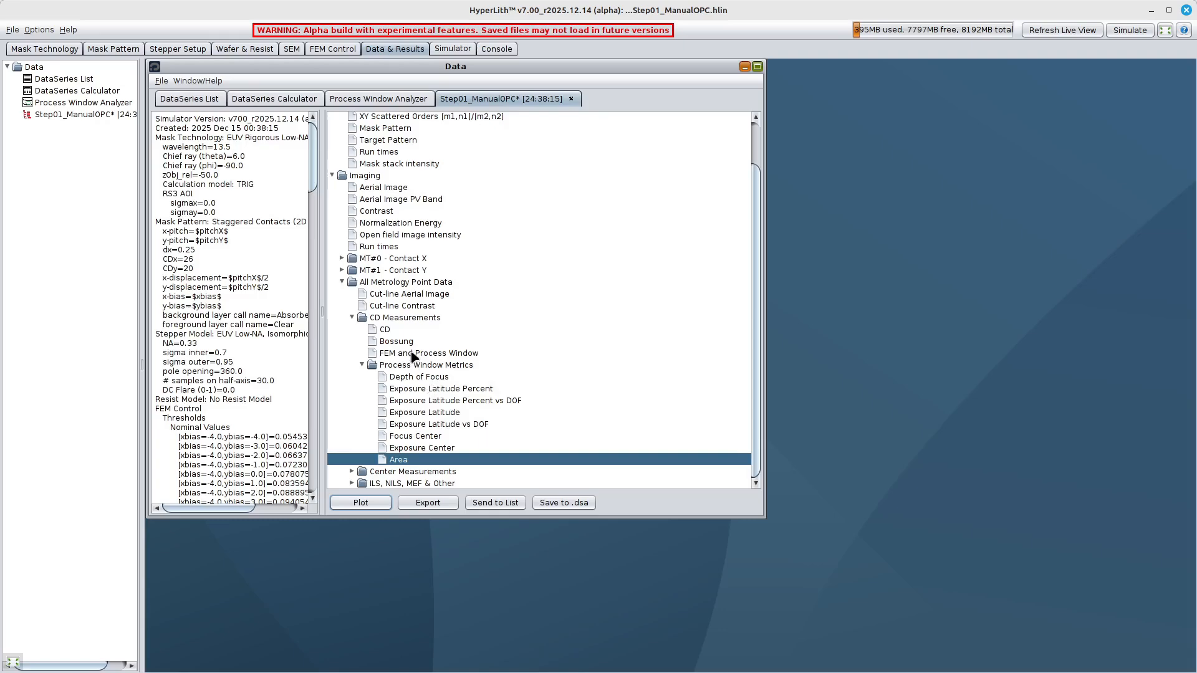
Step: Plot FEM and Process Window for all metrology points with site as One Plot, xbias 4.0 and a negative ybias
click(413, 283)
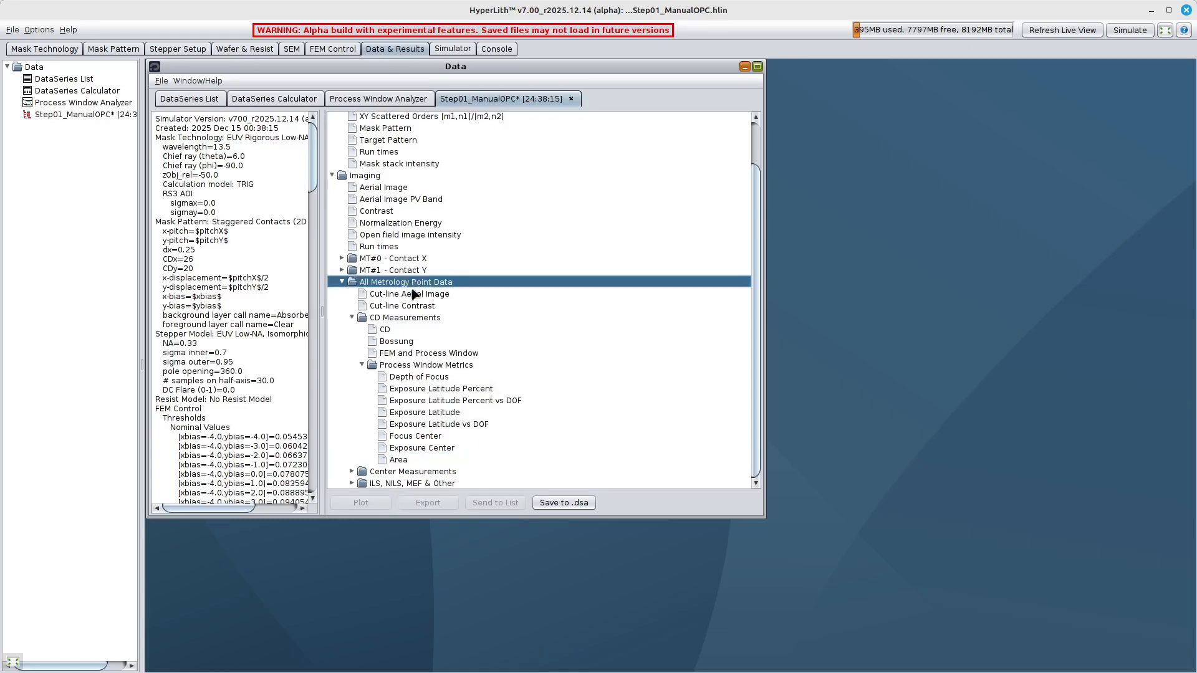
click(416, 354)
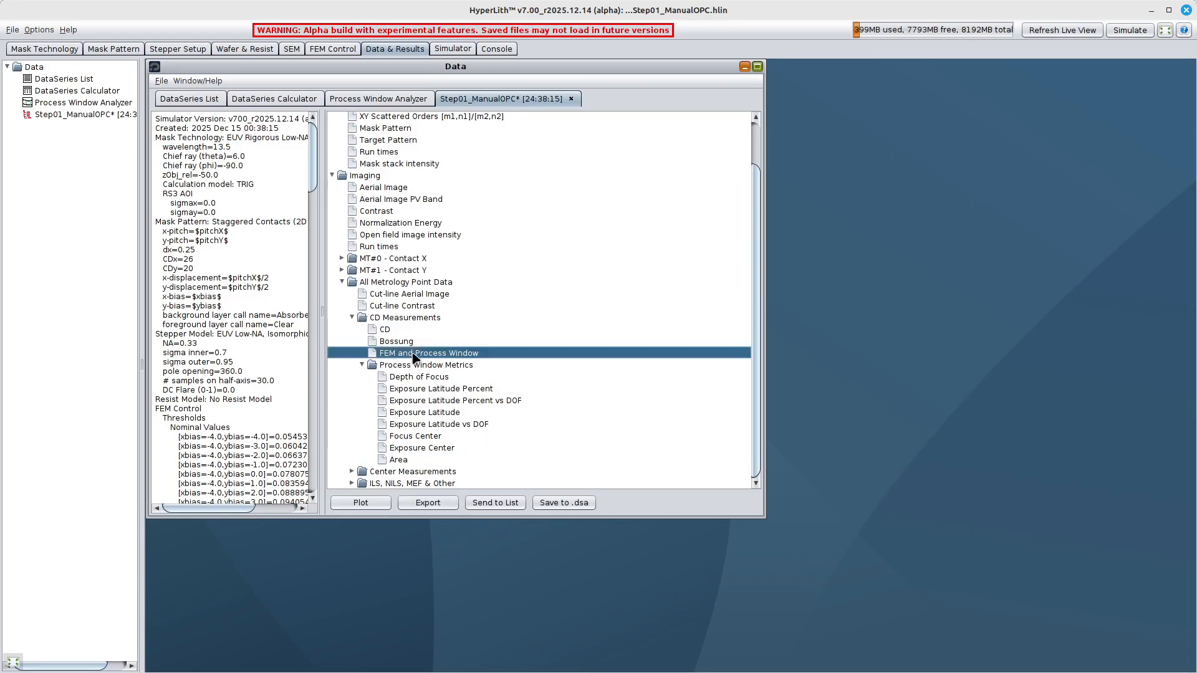
click(361, 503)
click(648, 262)
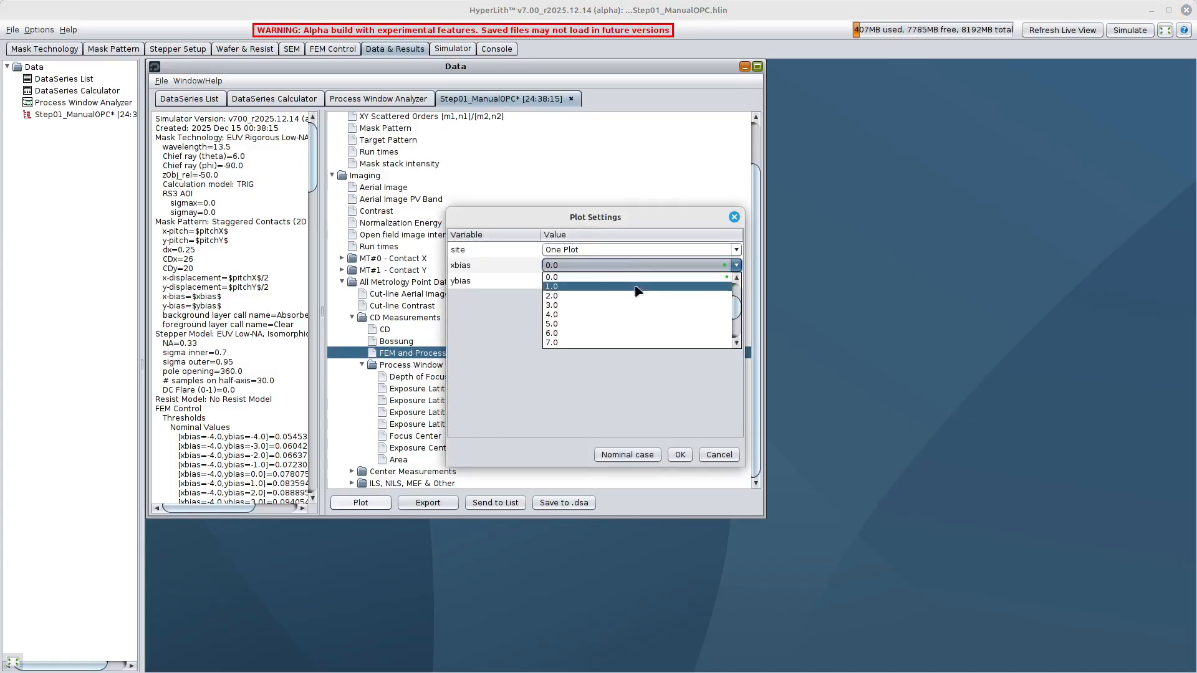
click(614, 312)
click(614, 281)
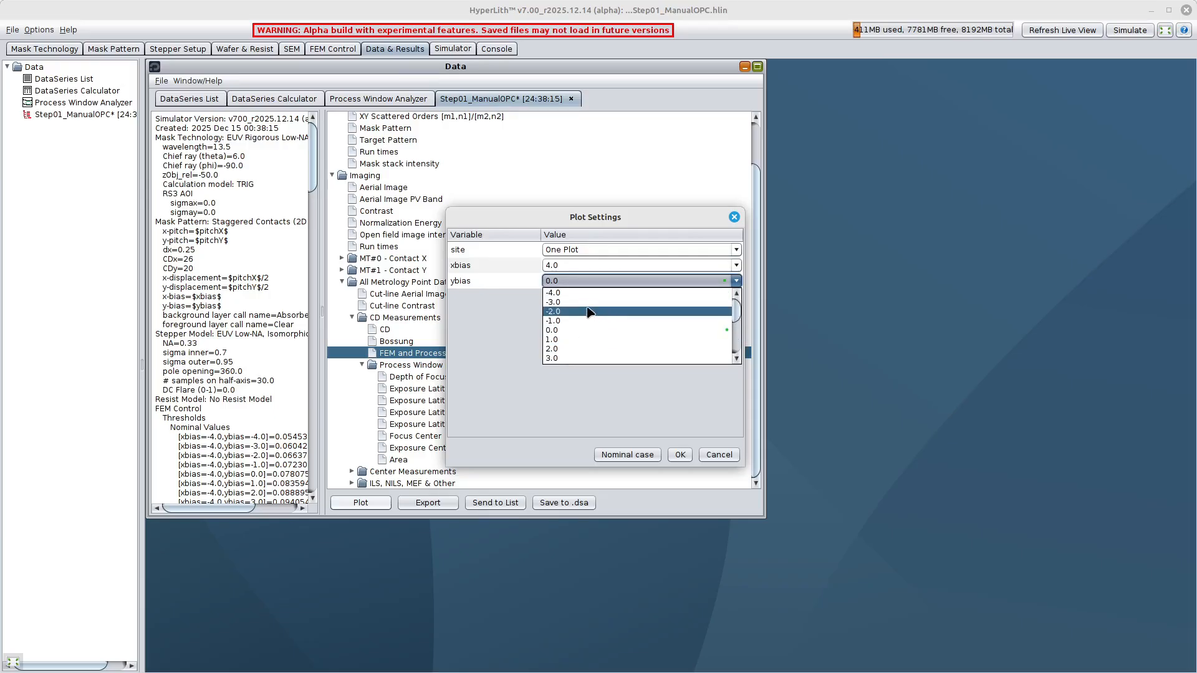
click(585, 293)
click(681, 454)
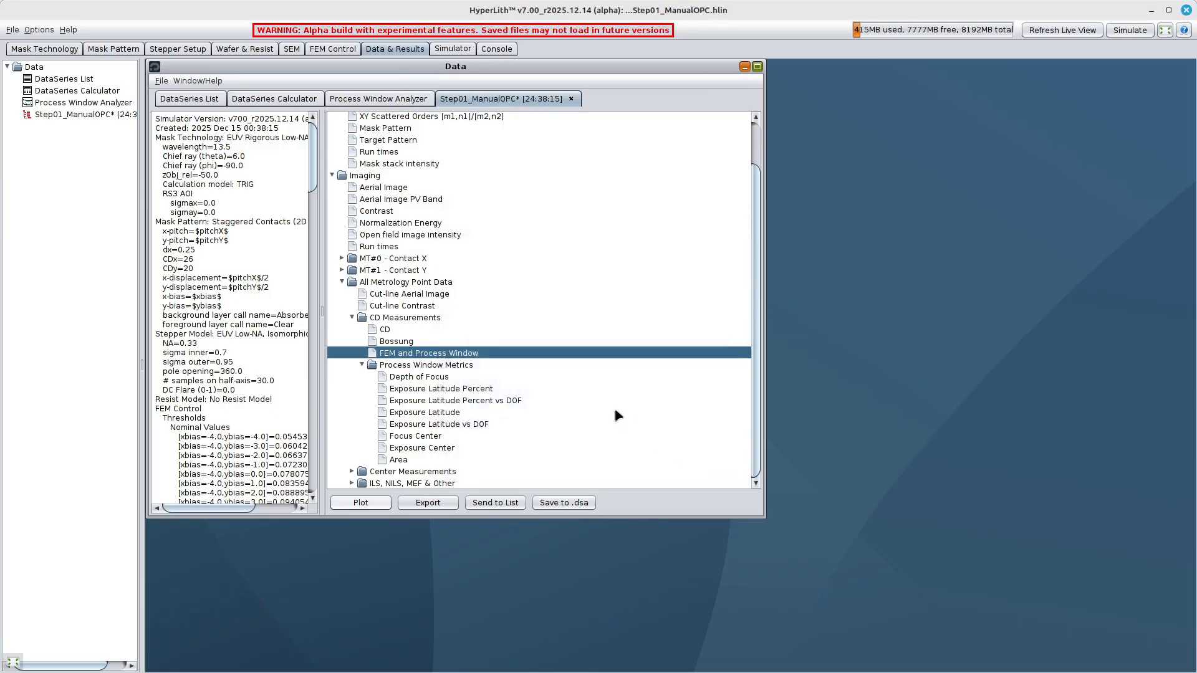
Step: Maximize the plot, move the overlapping process window's metric box inside its ellipse, and close the plot after viewing it
click(528, 66)
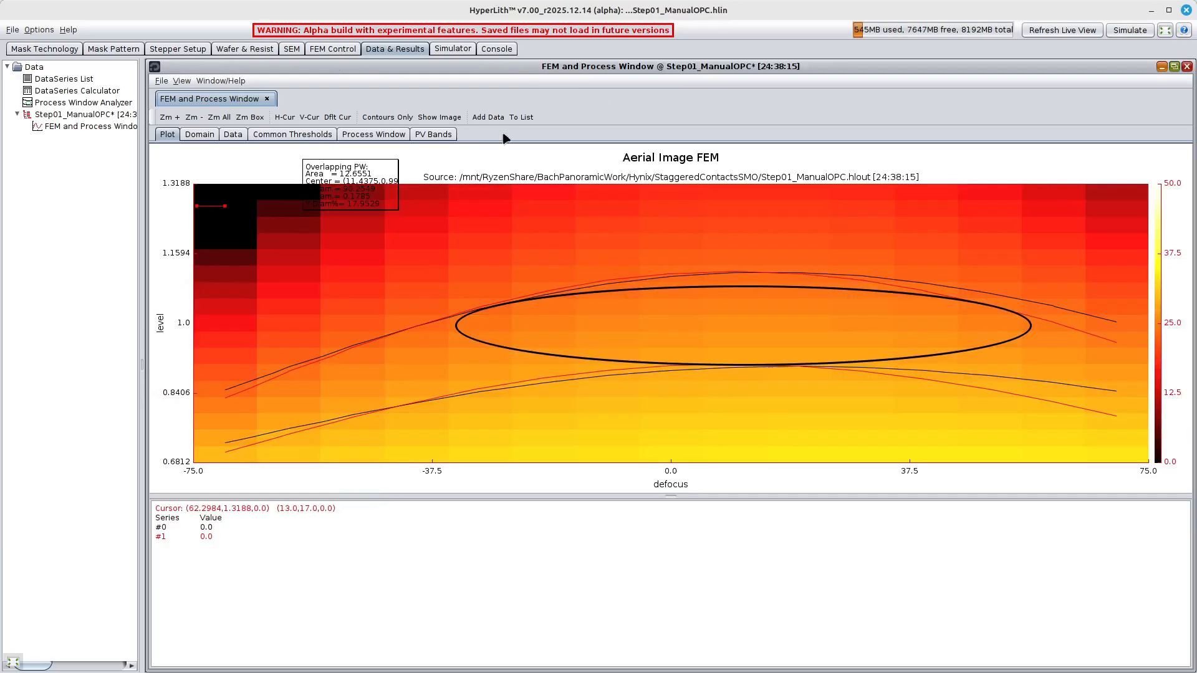
drag(296, 186, 698, 340)
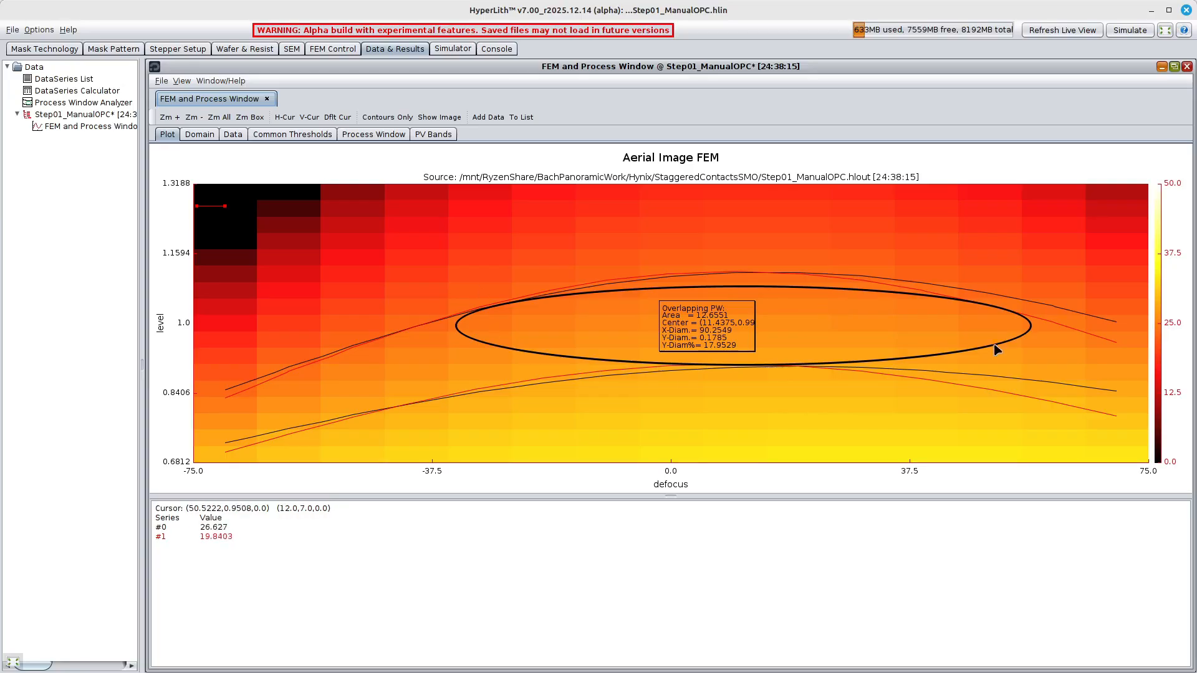
click(1186, 67)
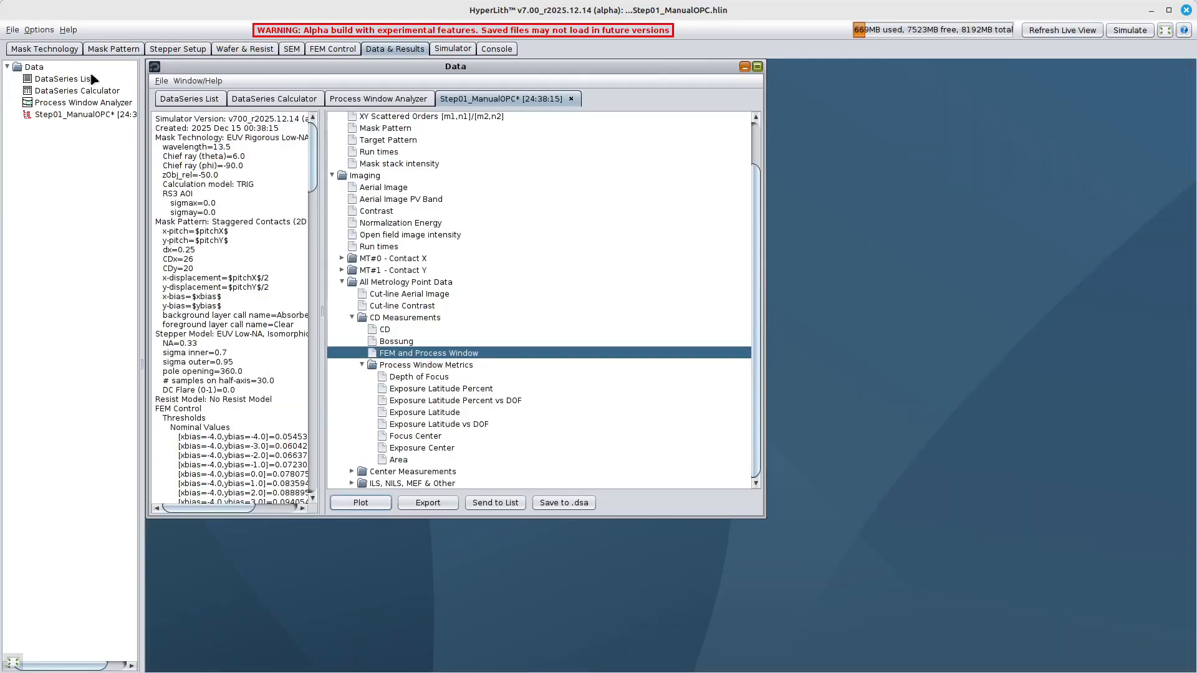
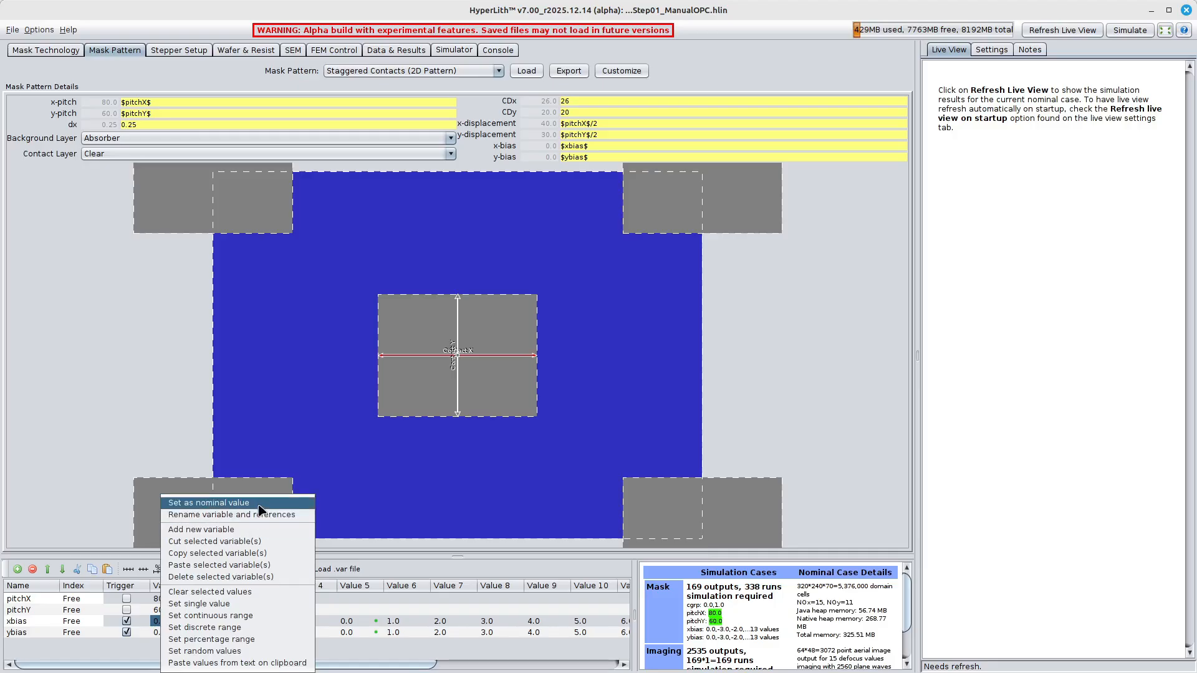
Step: Make the first ybias value, 0.0, nominal and set the second xbias value to 4.0
right_click(161, 633)
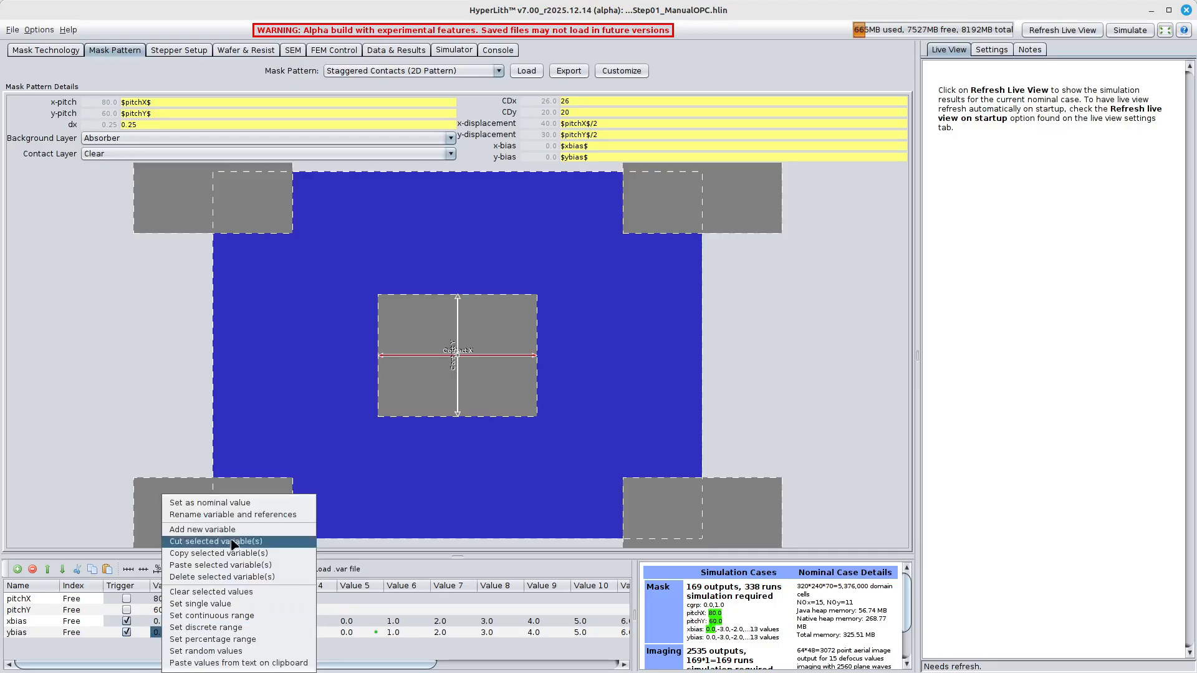
click(242, 503)
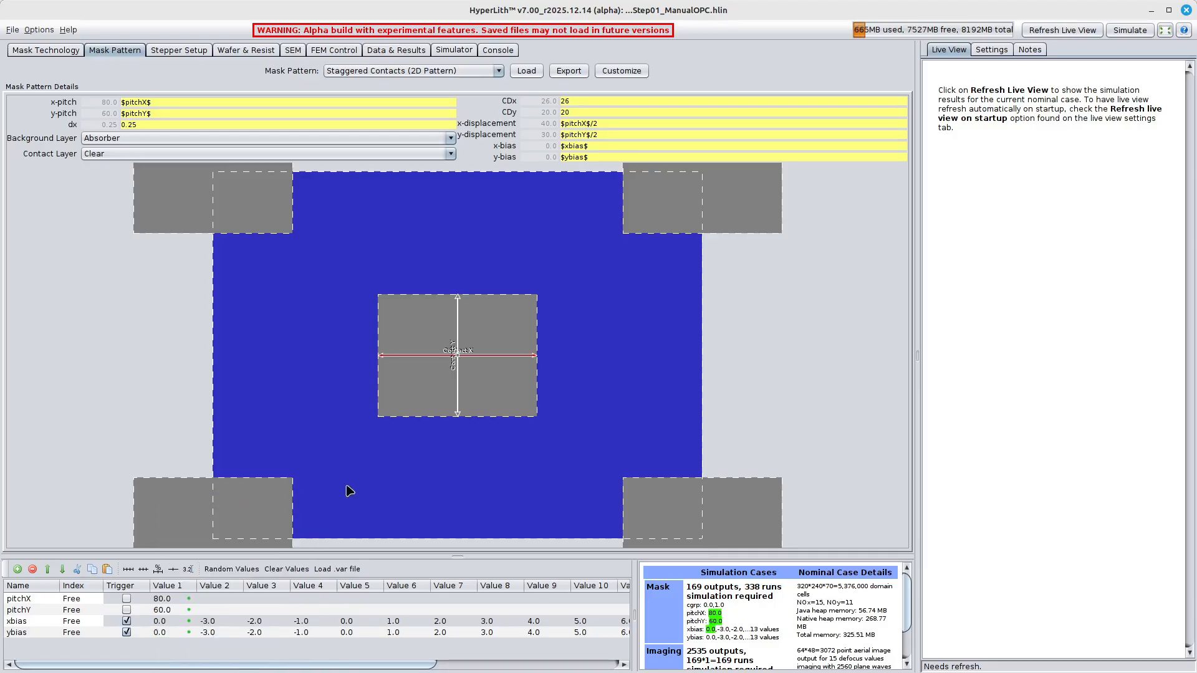
double_click(228, 619)
drag(227, 620, 186, 622)
key(Return)
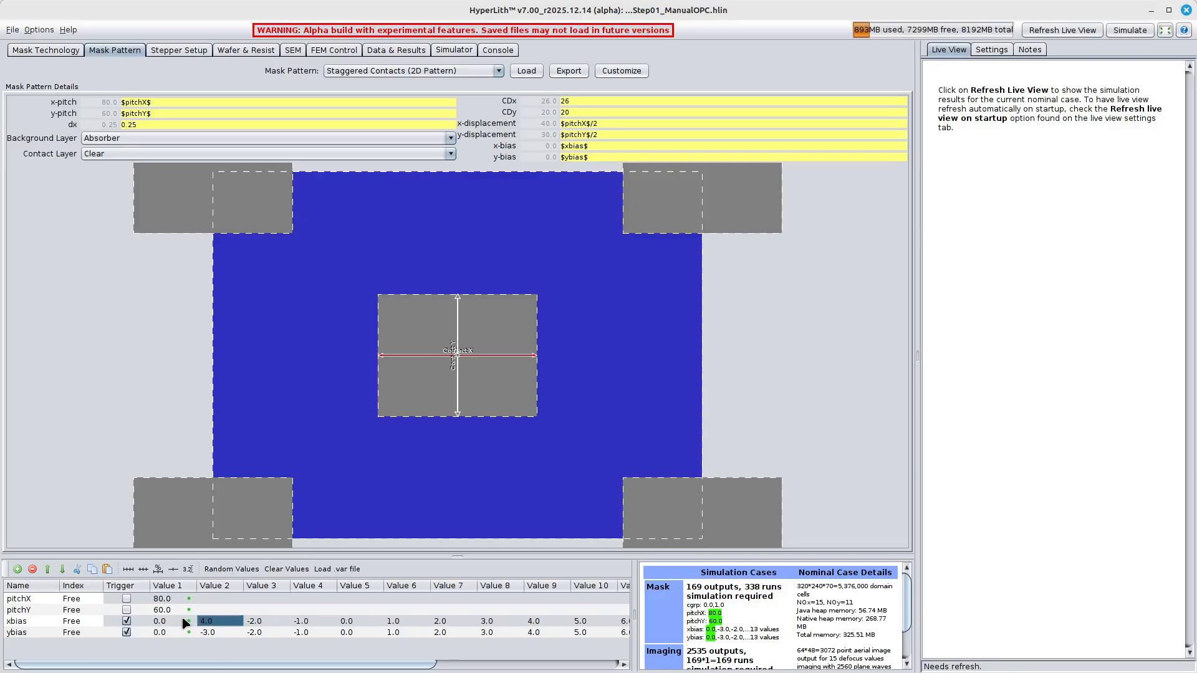
Step: Clear Value 3 through Value 13 of both xbias and ybias in the variable table
click(231, 634)
drag(264, 621, 453, 630)
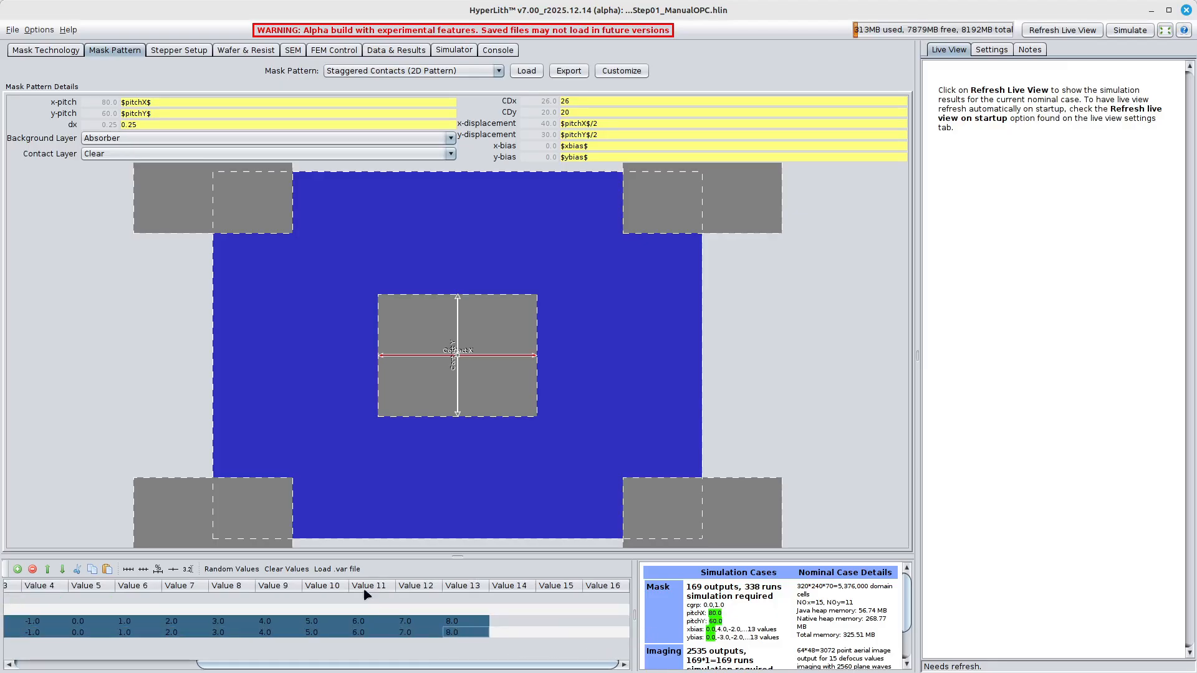
click(286, 569)
drag(283, 663, 94, 662)
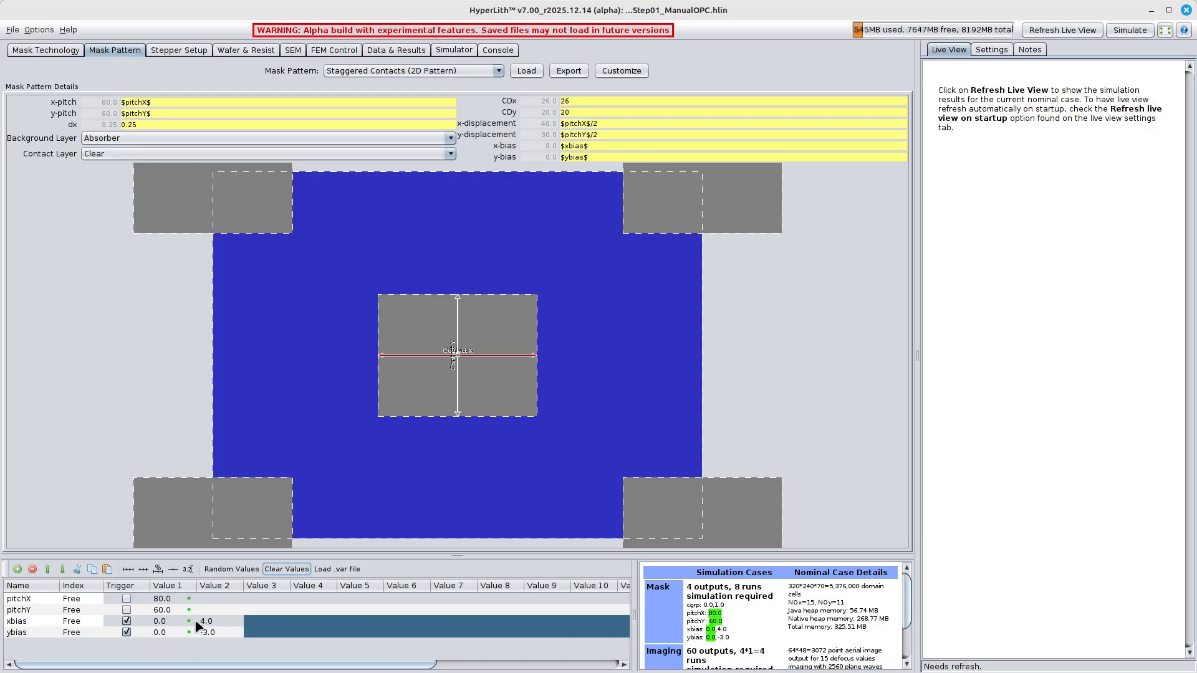
Step: Add a new variable to the variable table and place it directly above xbias
click(25, 621)
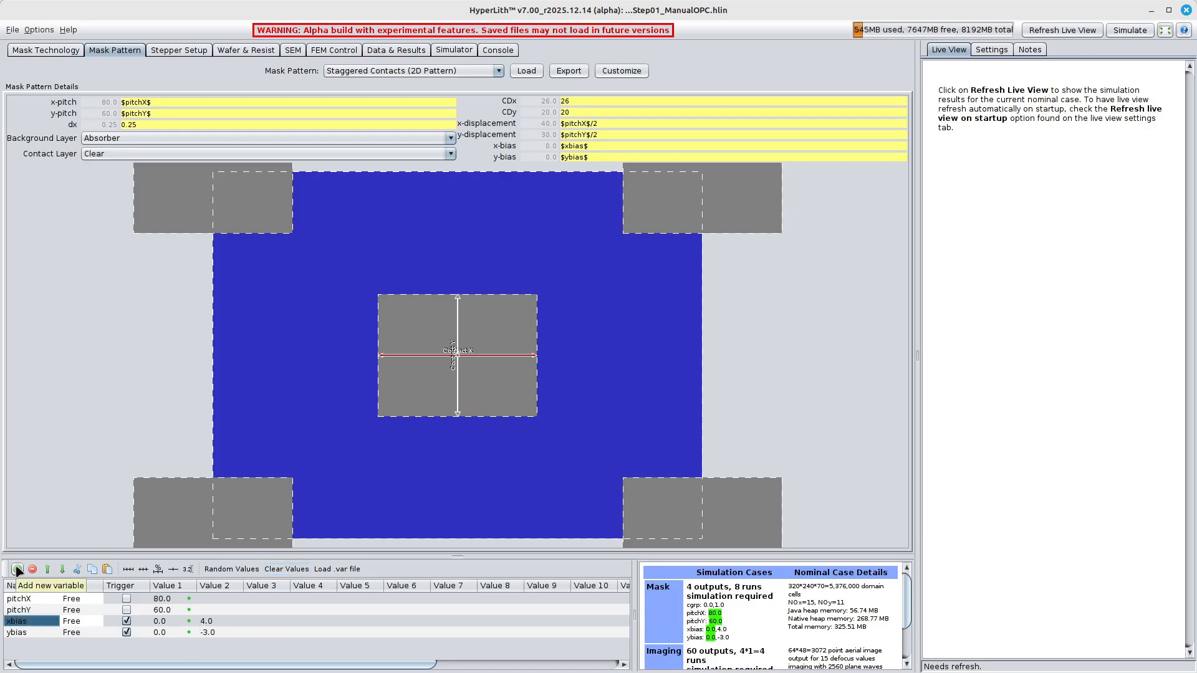
click(18, 569)
click(47, 569)
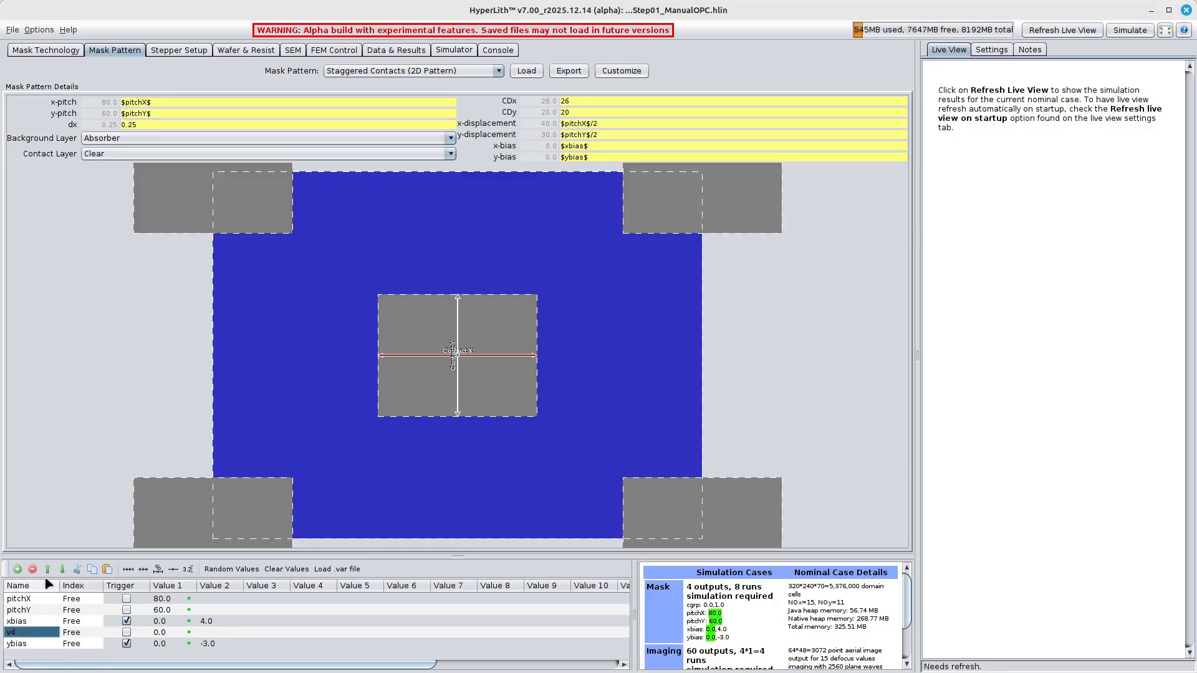
click(47, 569)
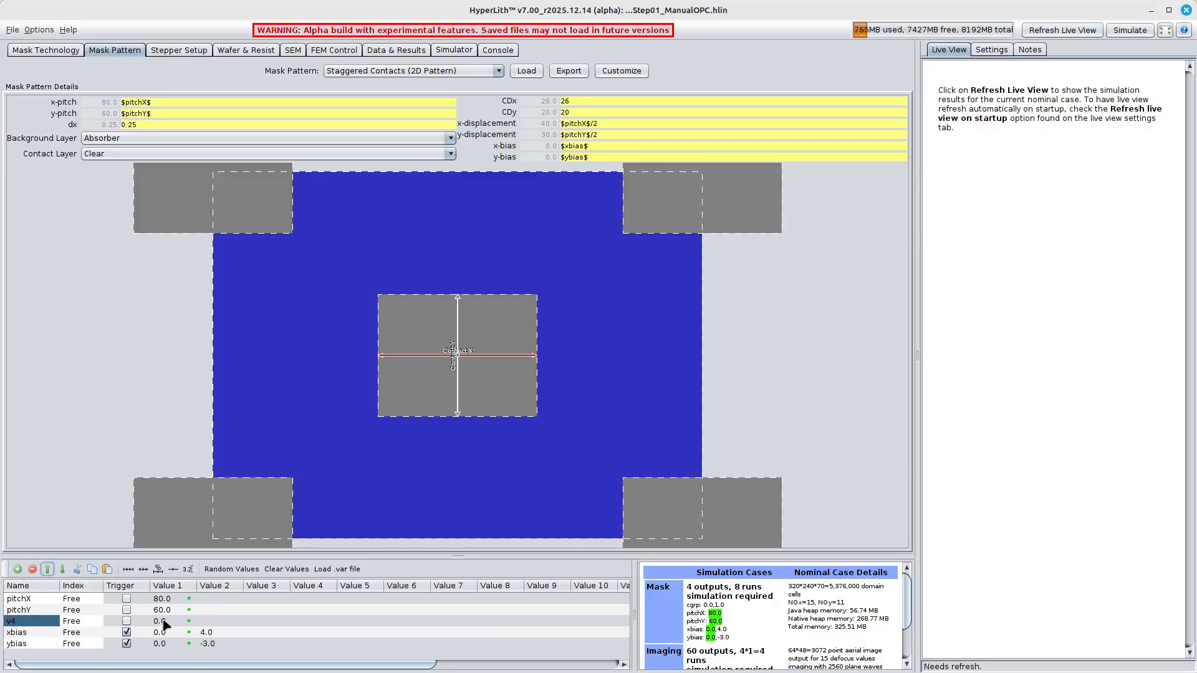
Step: Give the new variable a second value of 1 and rename it case
drag(162, 632, 223, 652)
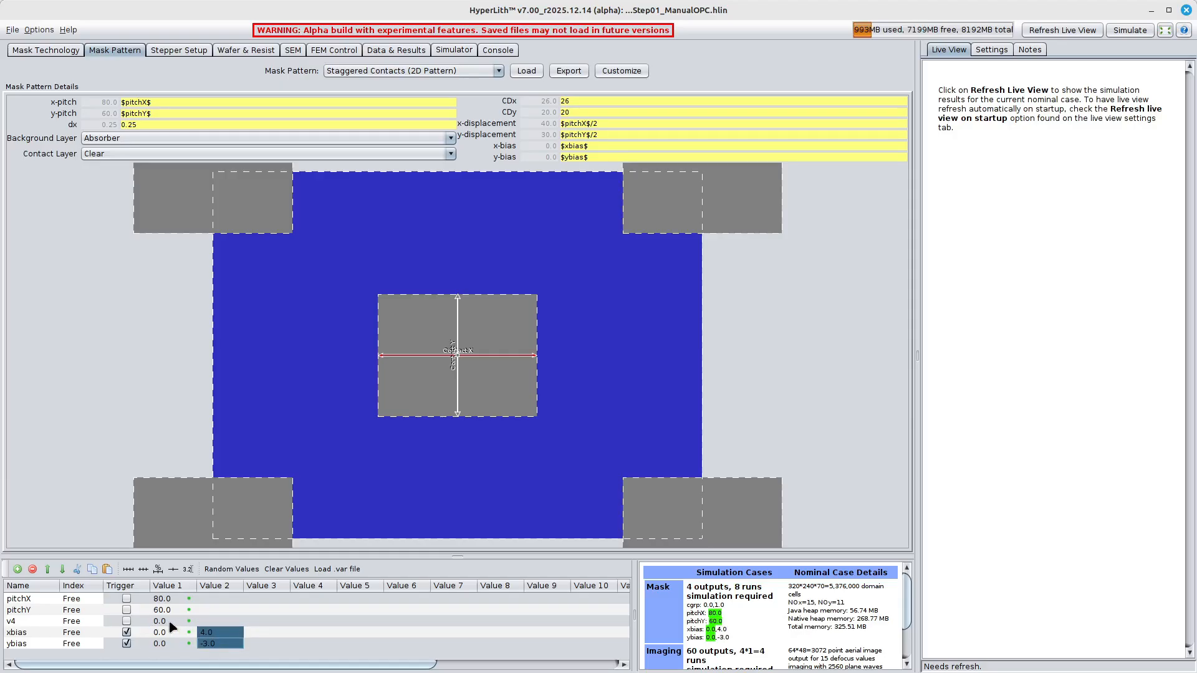
click(213, 623)
text(1)
triple_click(38, 619)
text(case)
key(Return)
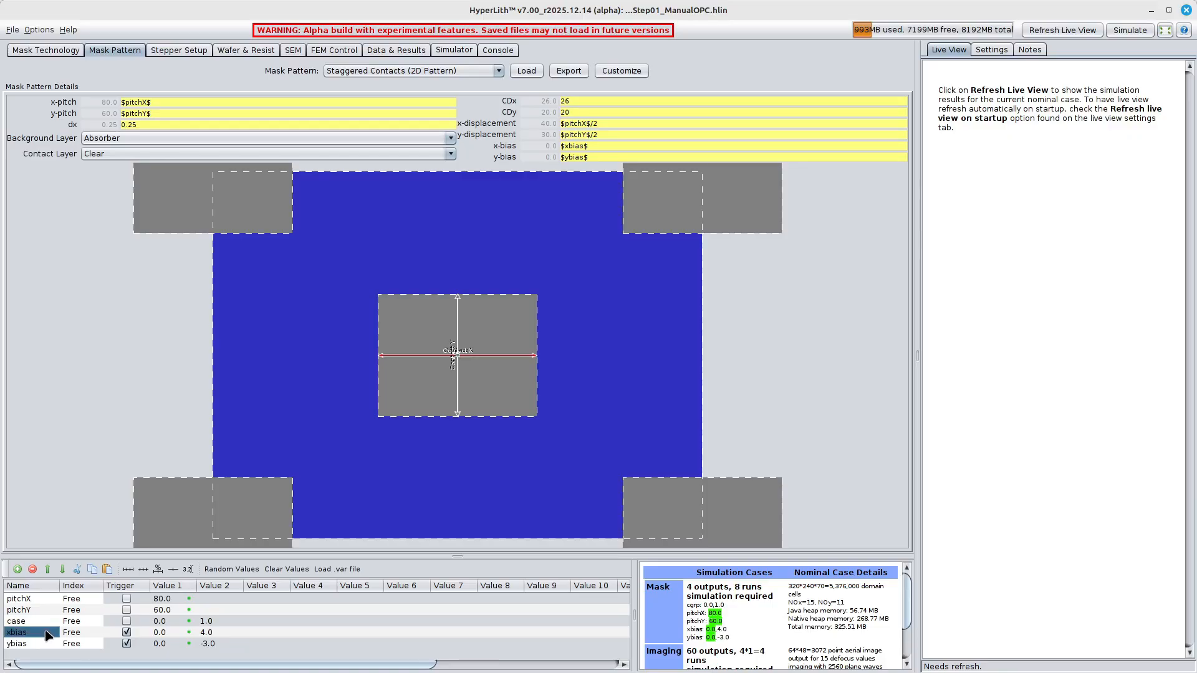
Step: Set the index of xbias and ybias to Locked so that both follow the case variable
click(91, 633)
click(77, 655)
click(88, 646)
click(80, 632)
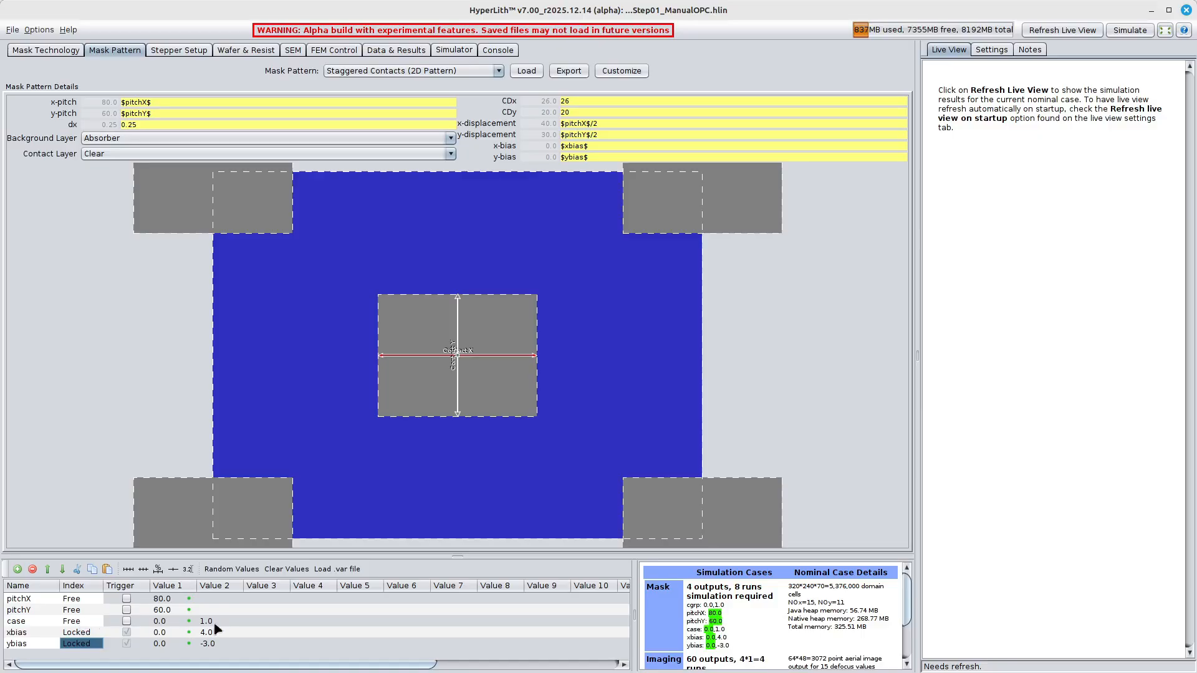
Step: Make the case value 1.0 nominal so that its paired xbias and ybias values are used
click(167, 622)
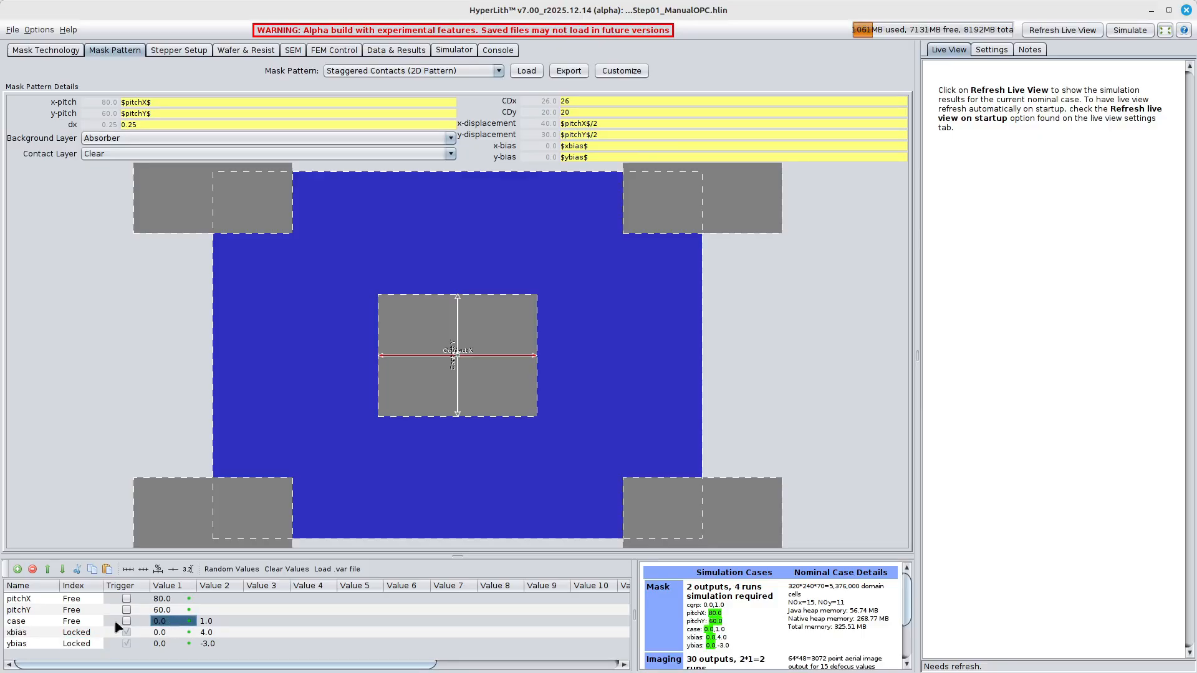
drag(162, 631, 162, 644)
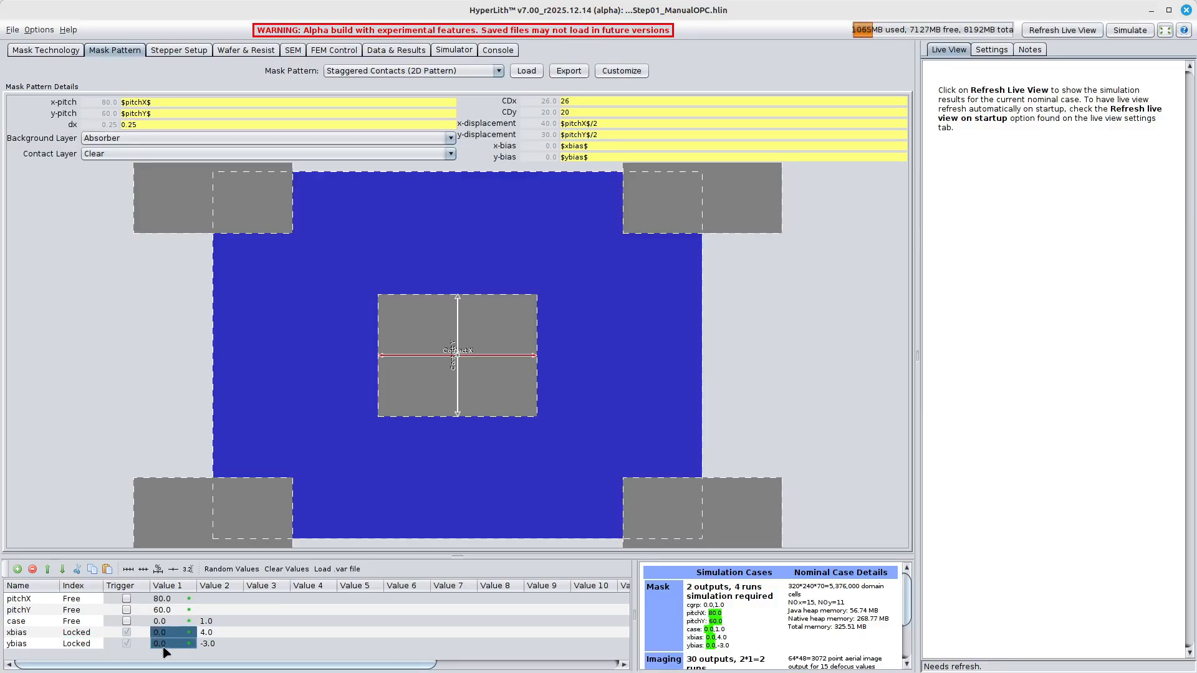
right_click(214, 622)
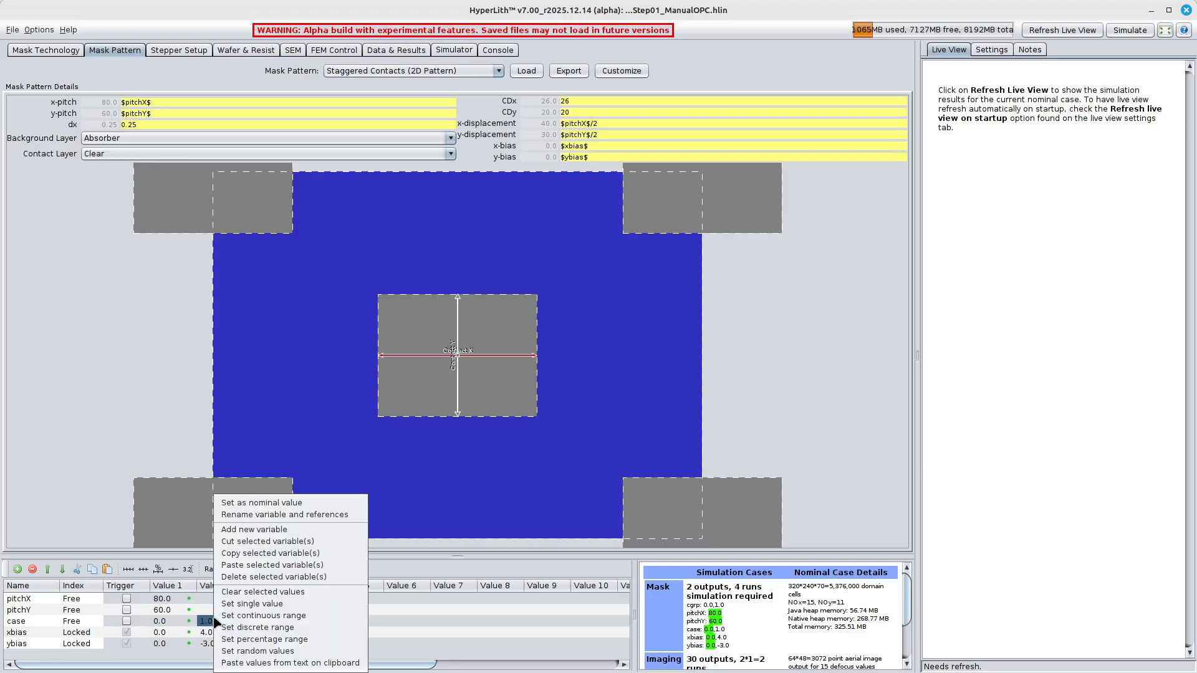
click(268, 505)
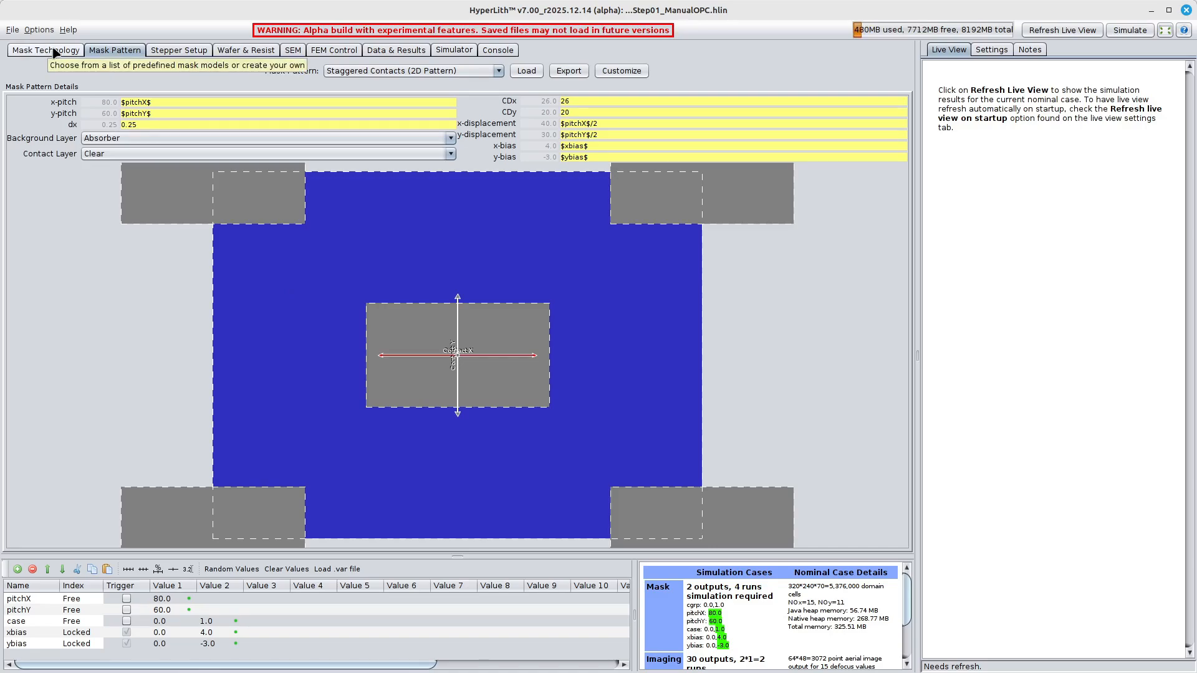
Step: Run a Gazillion Export into a GDS, Multi-site mask pattern, putting the case variable's cases on different layers
click(11, 30)
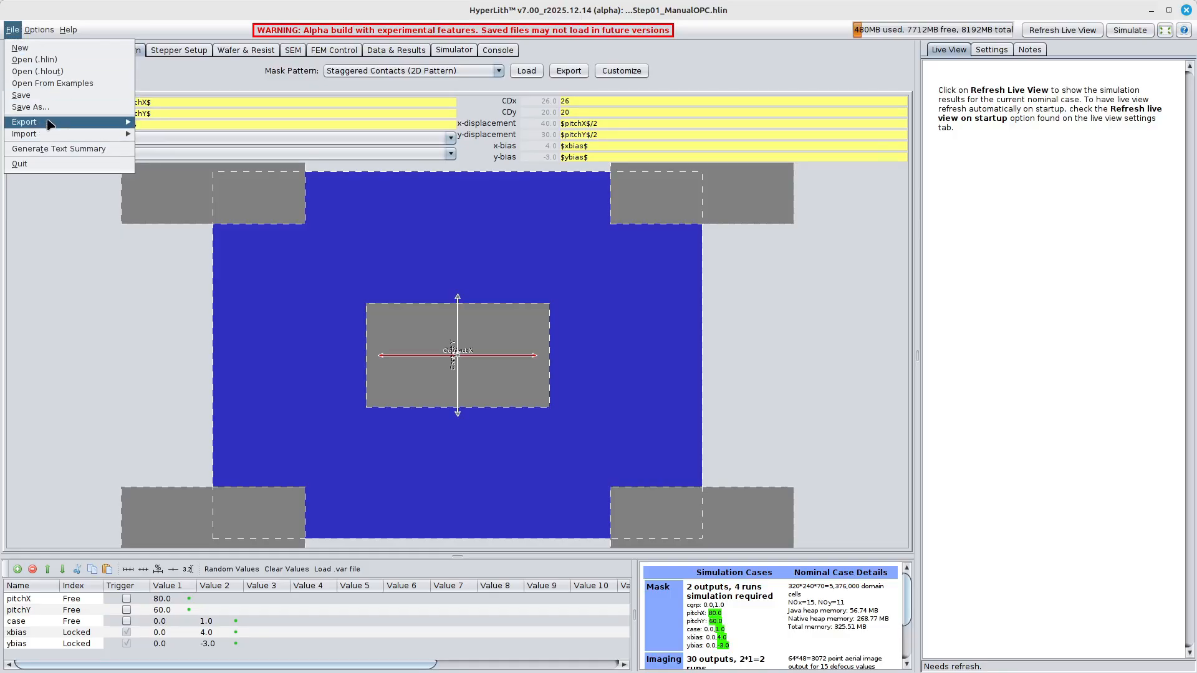
mouse_move(47, 122)
click(179, 141)
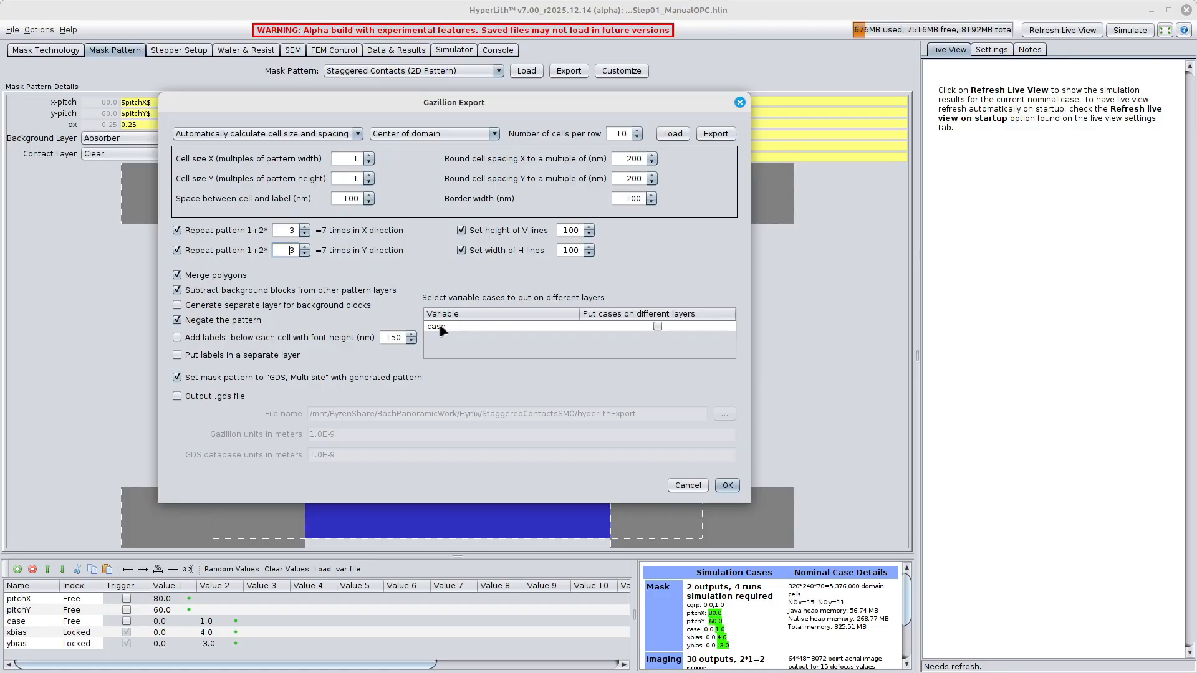
click(658, 326)
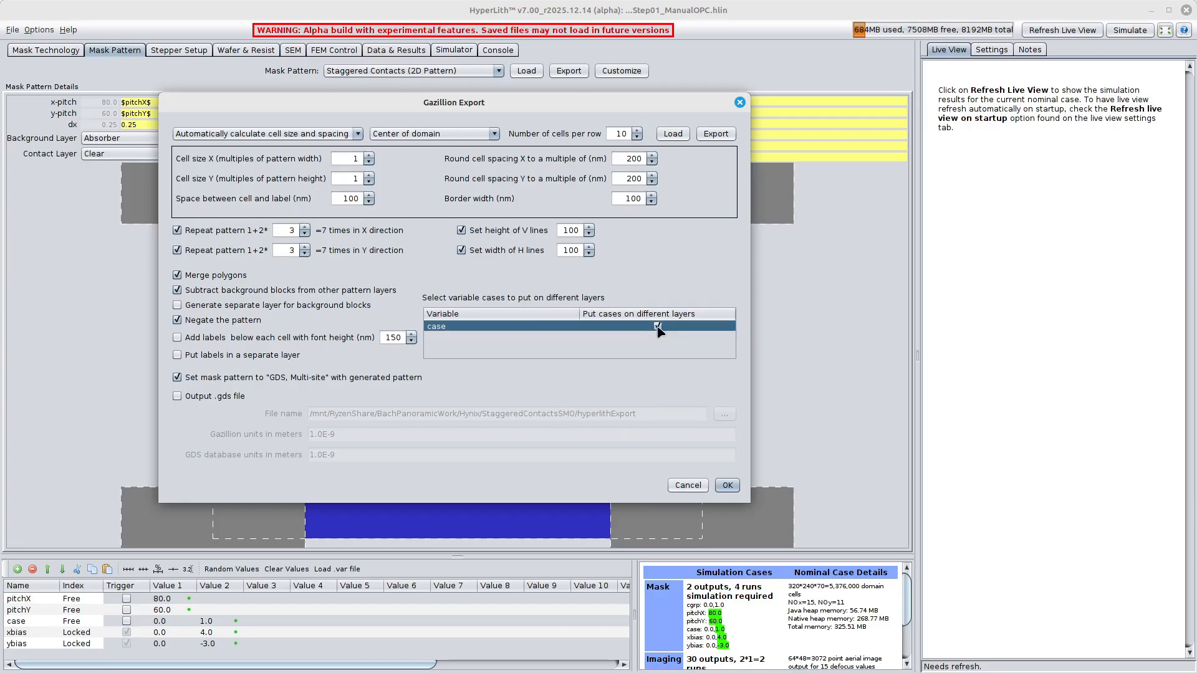
click(727, 486)
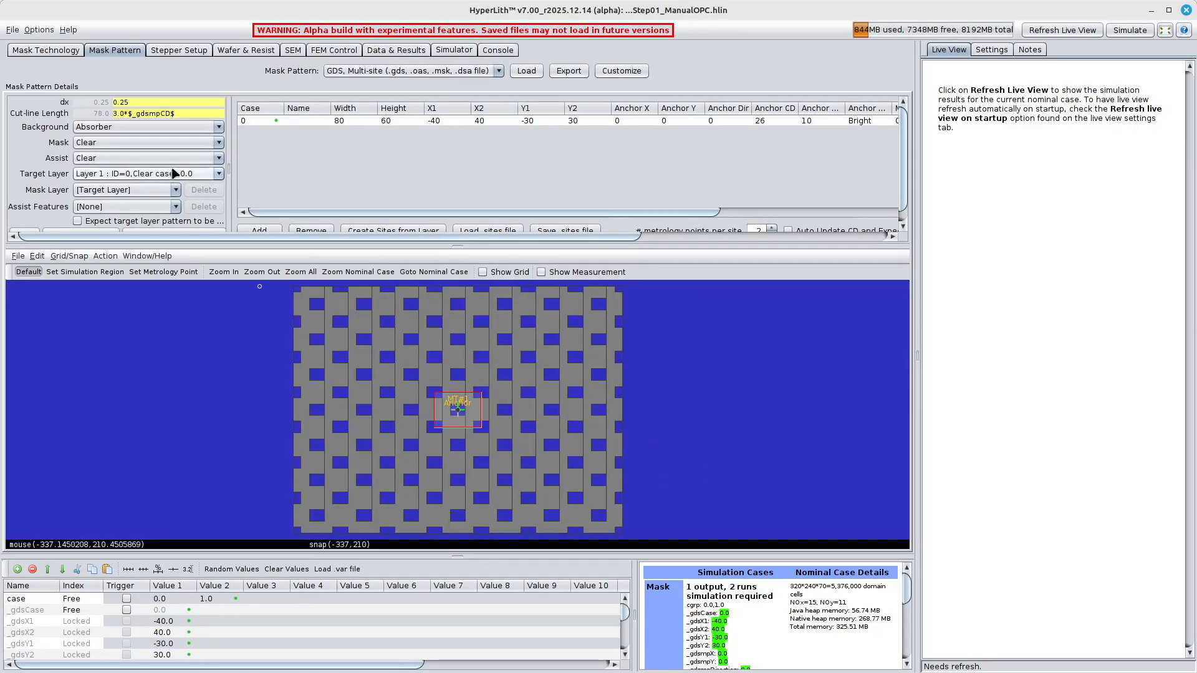
Step: Set the GDS mask pattern's Background to Clear and its Mask to Absorber
click(192, 127)
click(180, 151)
click(180, 143)
click(177, 161)
Step: Set the Mask Layer to Layer 2 (ID=1, Clear case=1.0) and widen the settings area to show the full layer names
scroll(453, 429, up, 5)
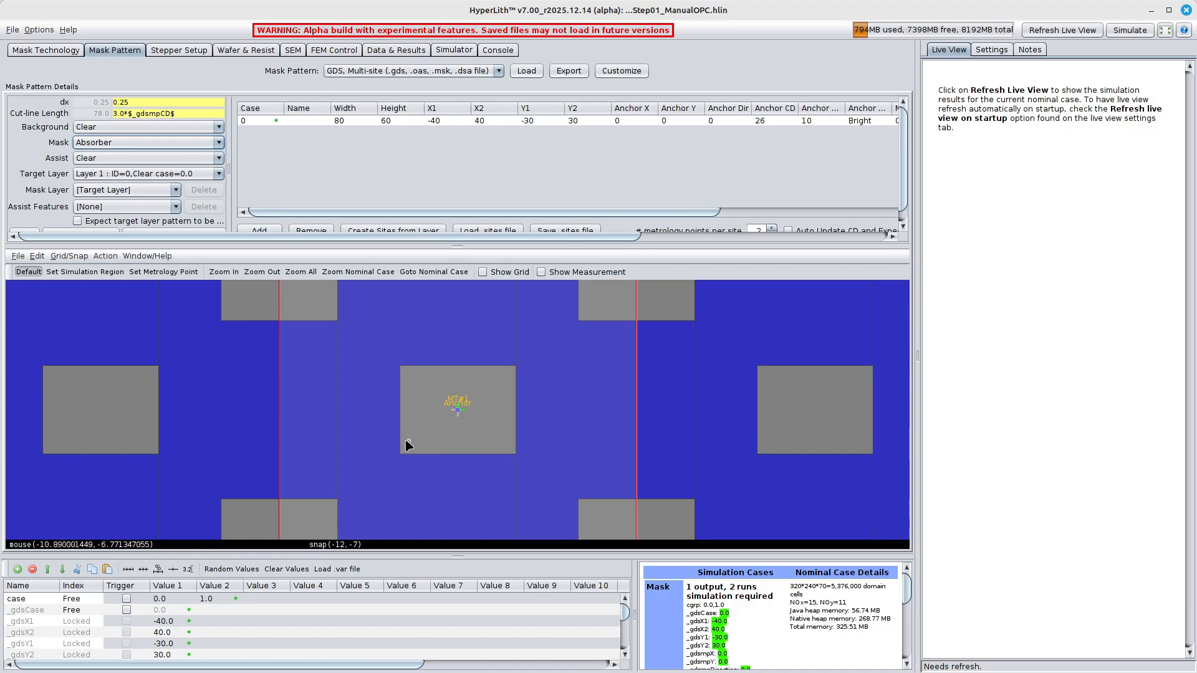
click(142, 190)
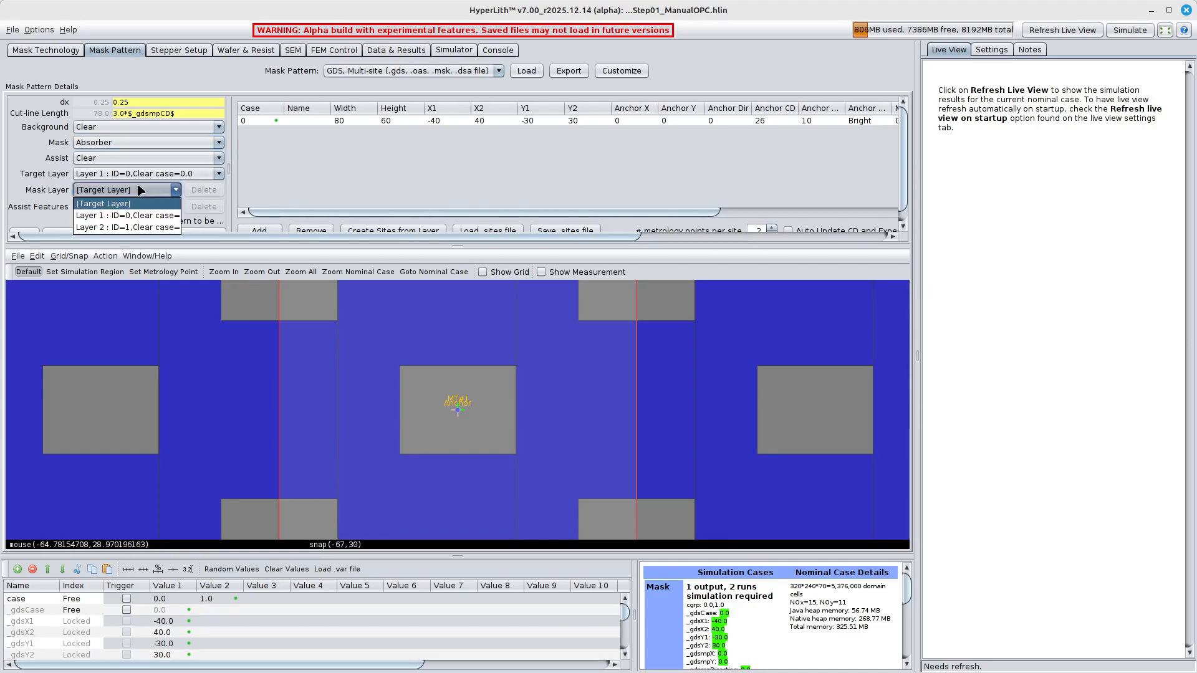
click(143, 228)
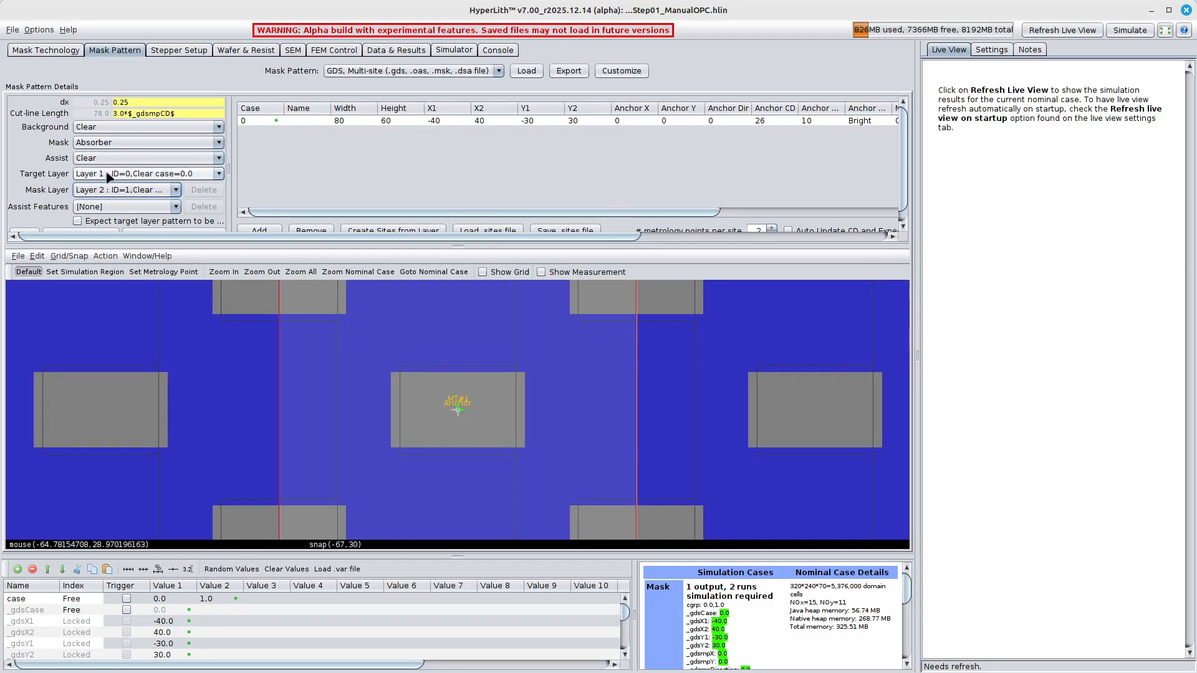
click(161, 191)
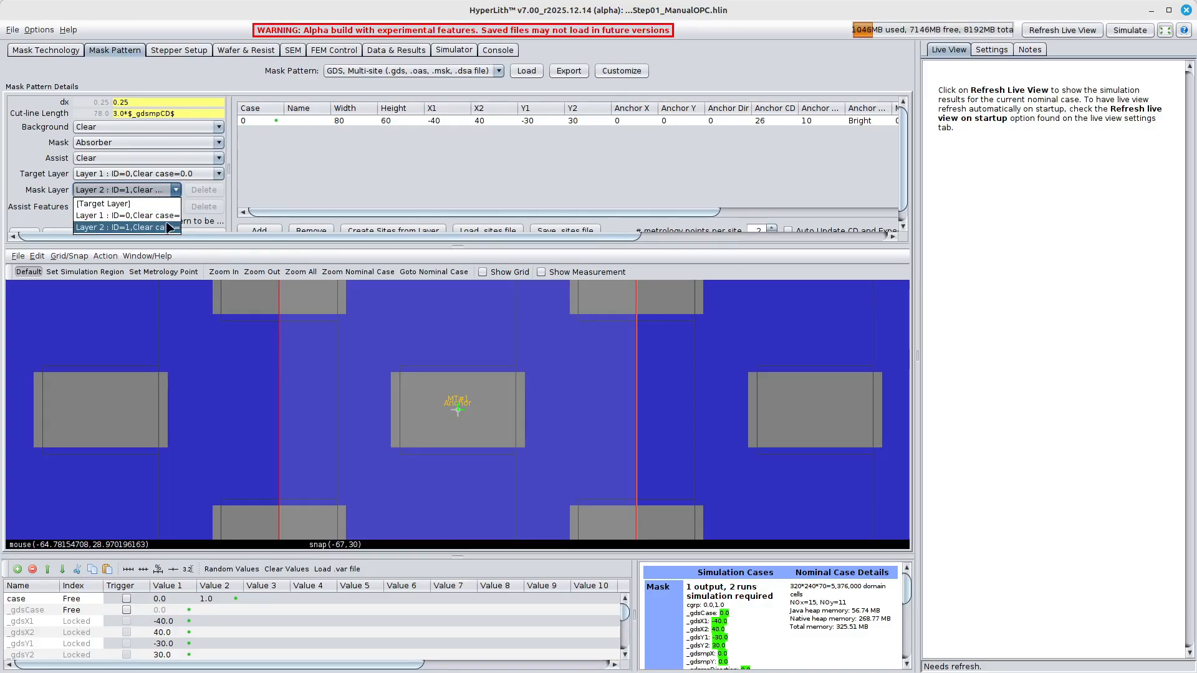
click(142, 228)
drag(223, 197, 253, 197)
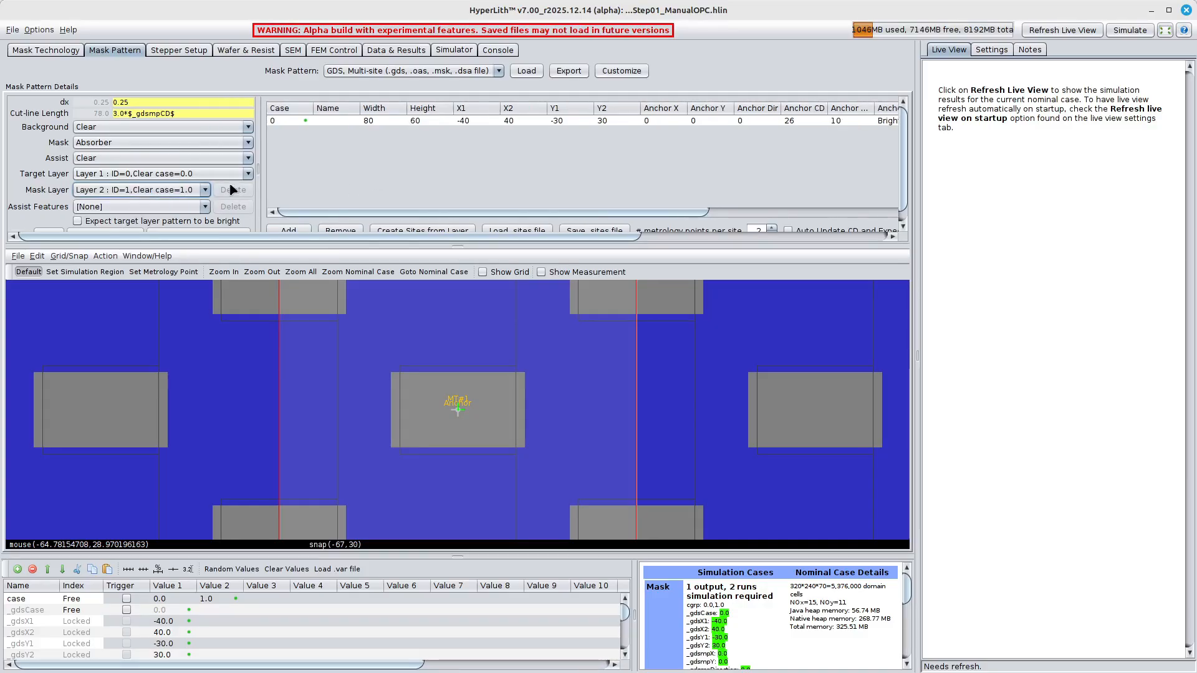
Step: Examine the biased mask layer against the target layer outlines across the contact array and in the simulation region
click(187, 193)
click(187, 176)
click(190, 187)
scroll(374, 362, down, 2)
scroll(419, 400, down, 3)
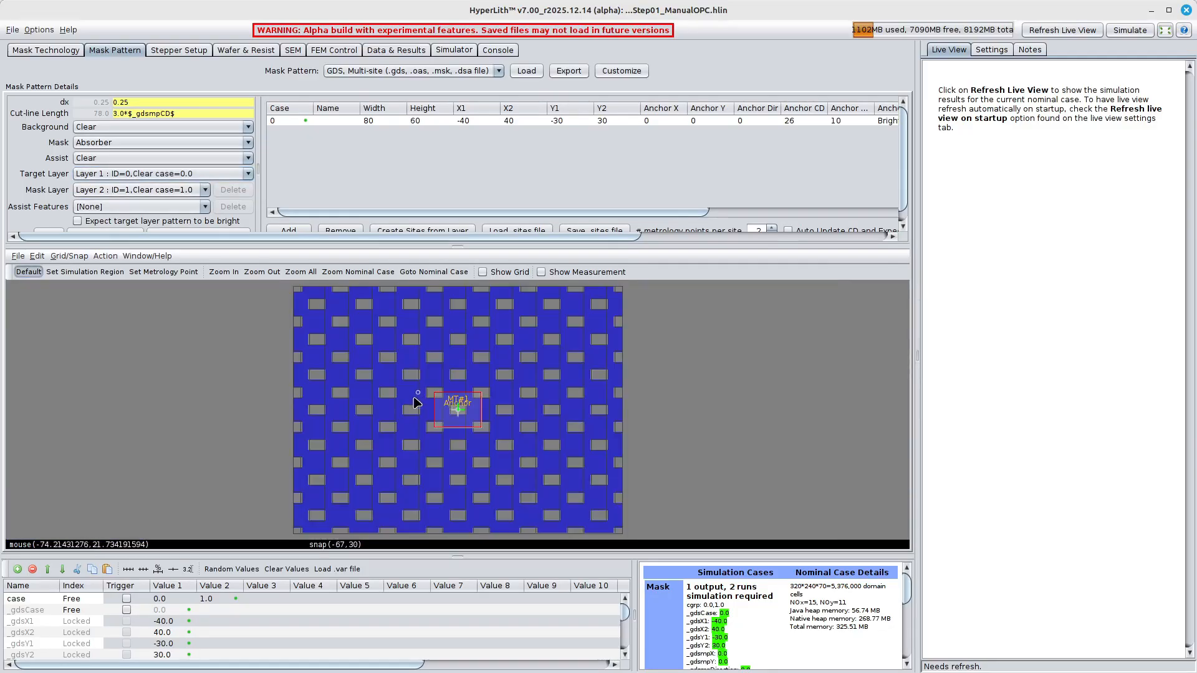
scroll(440, 402, up, 5)
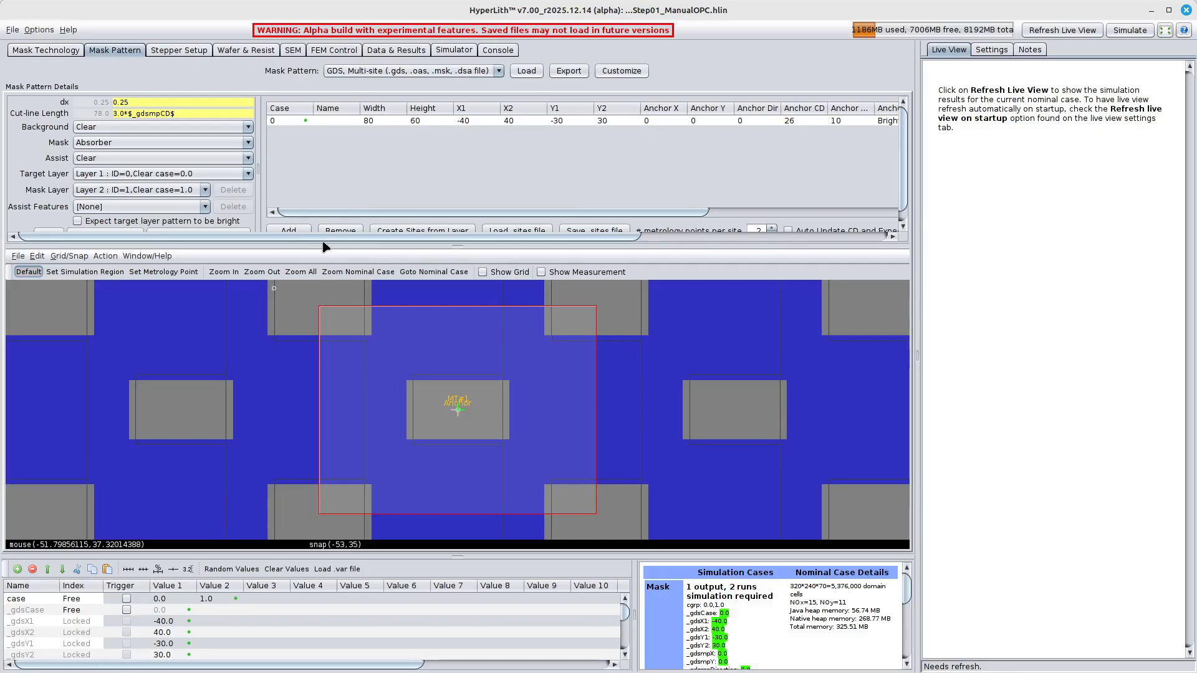
Step: Configure the source optimization's source pupils with a minimum pupil fill of 0.1 and X source symmetry
drag(322, 248, 326, 276)
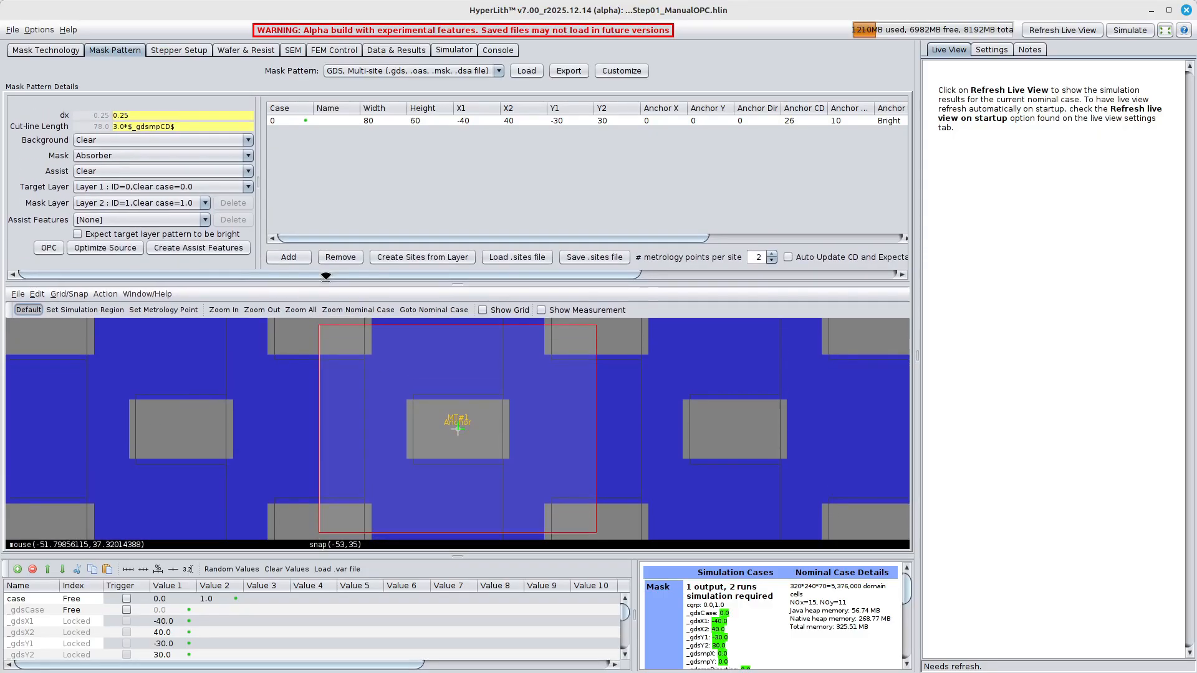
click(105, 250)
click(315, 201)
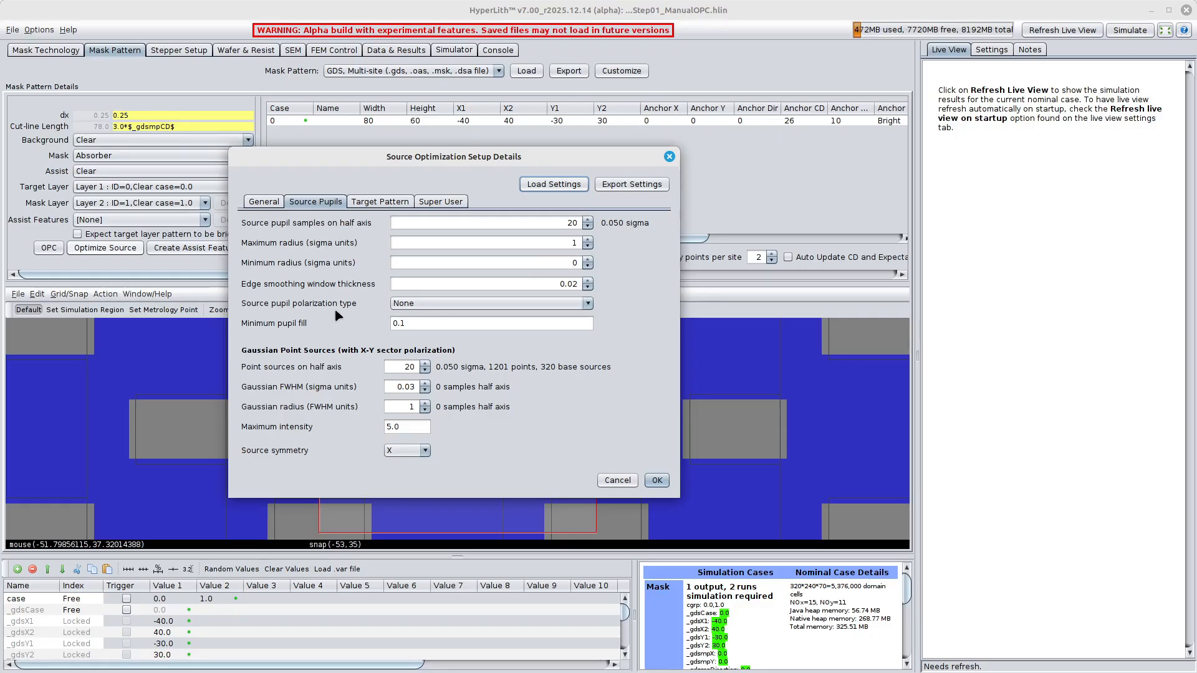
click(426, 323)
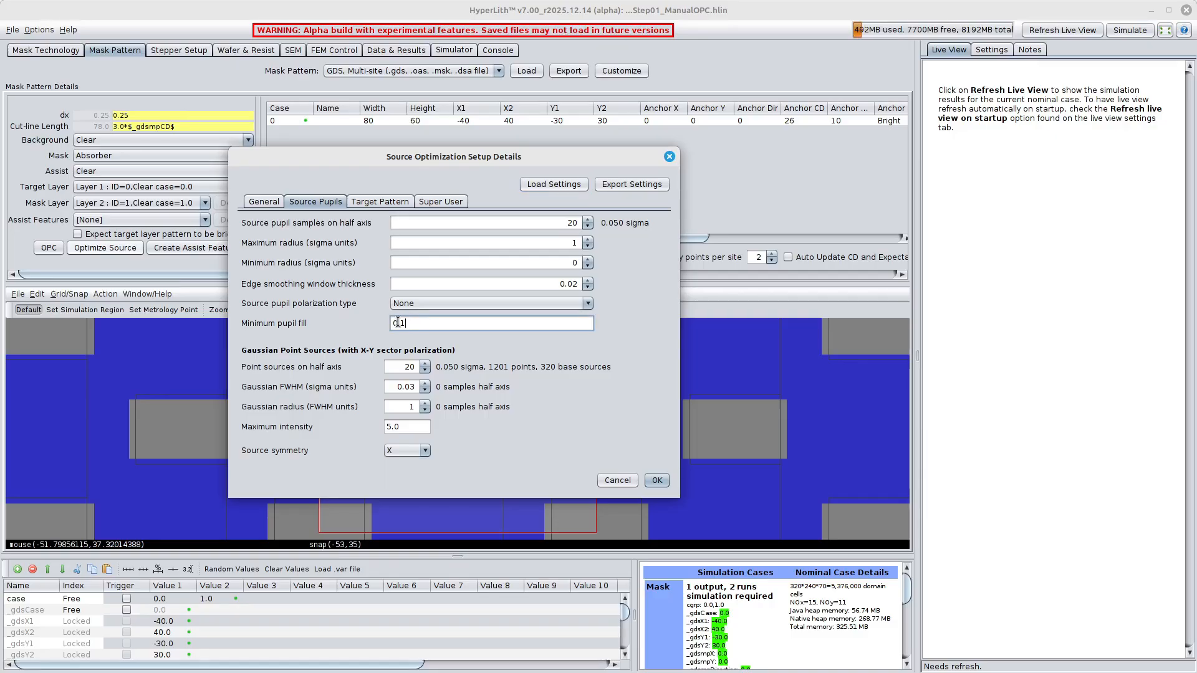
click(413, 452)
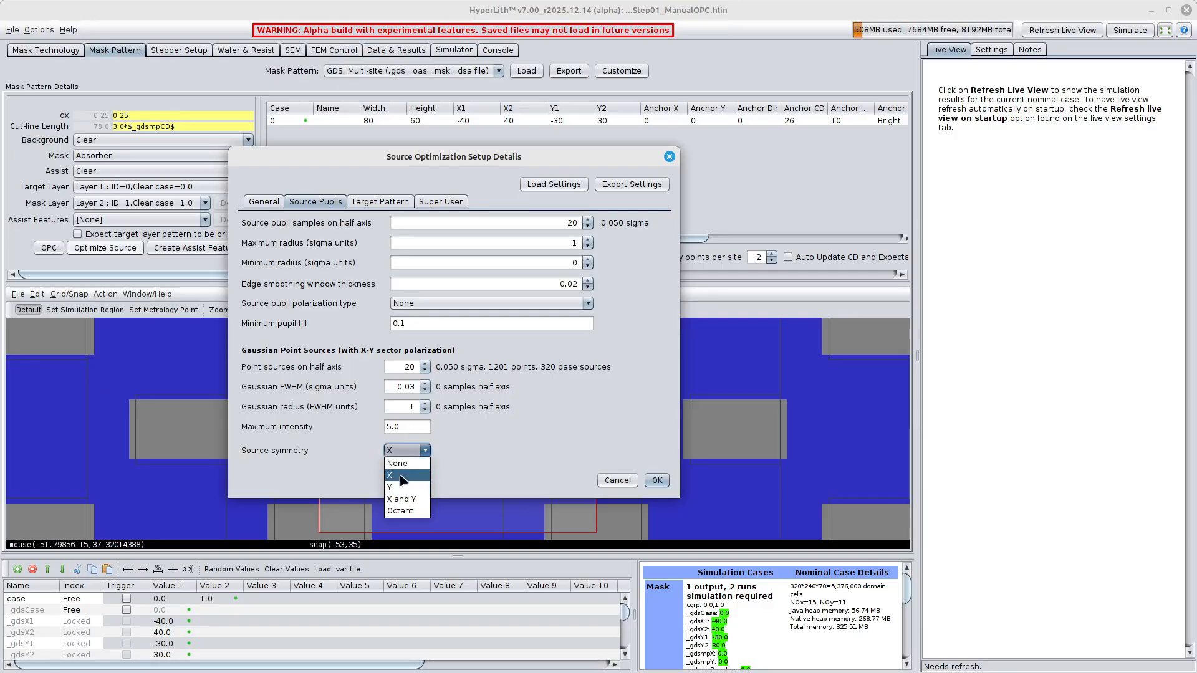
click(402, 478)
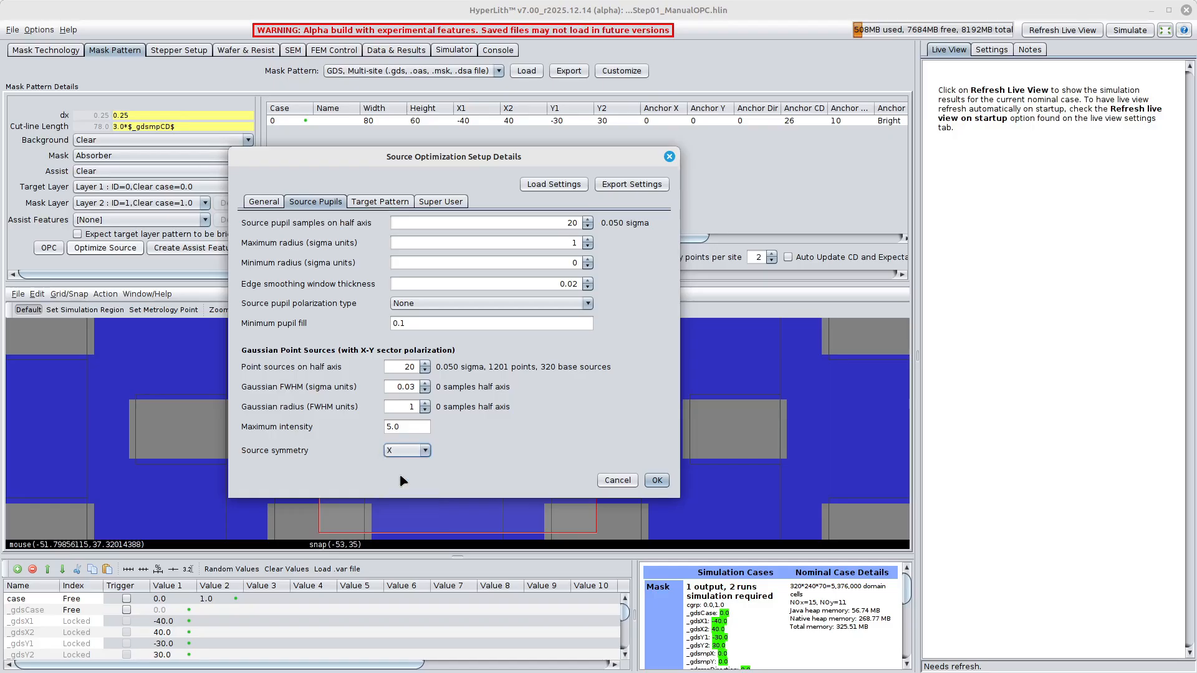
Step: Check the target pattern's rounding radii, characteristic CD and % tolerance, and run the source optimization
click(374, 203)
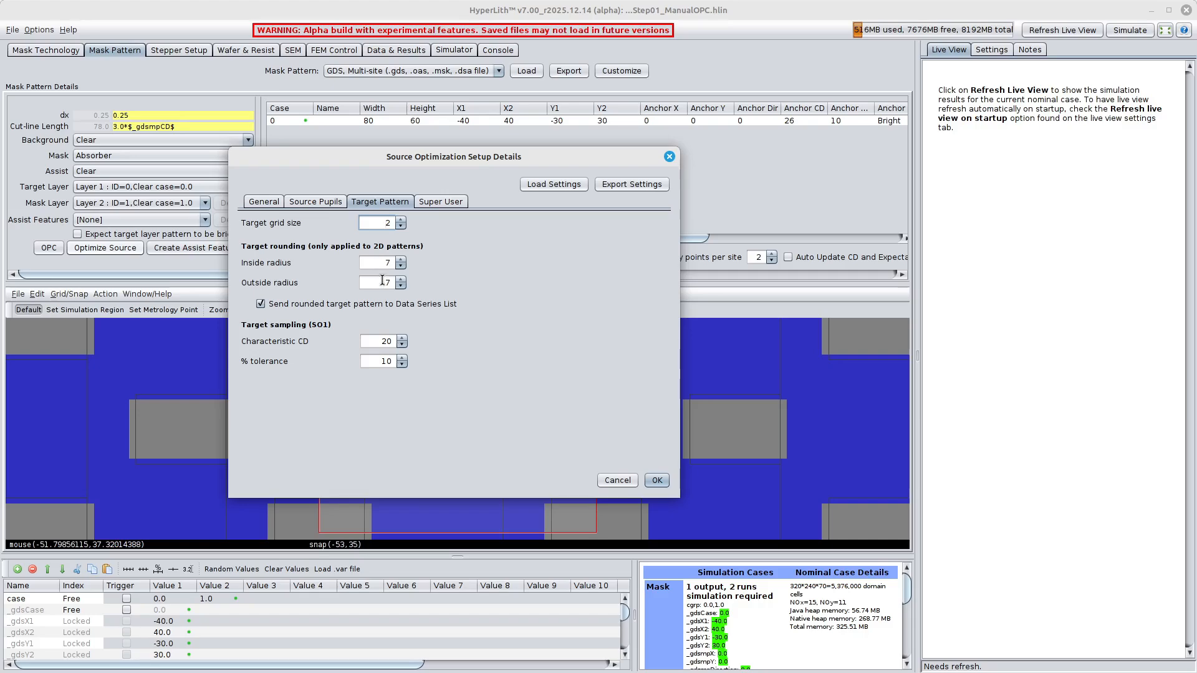
drag(417, 153, 656, 154)
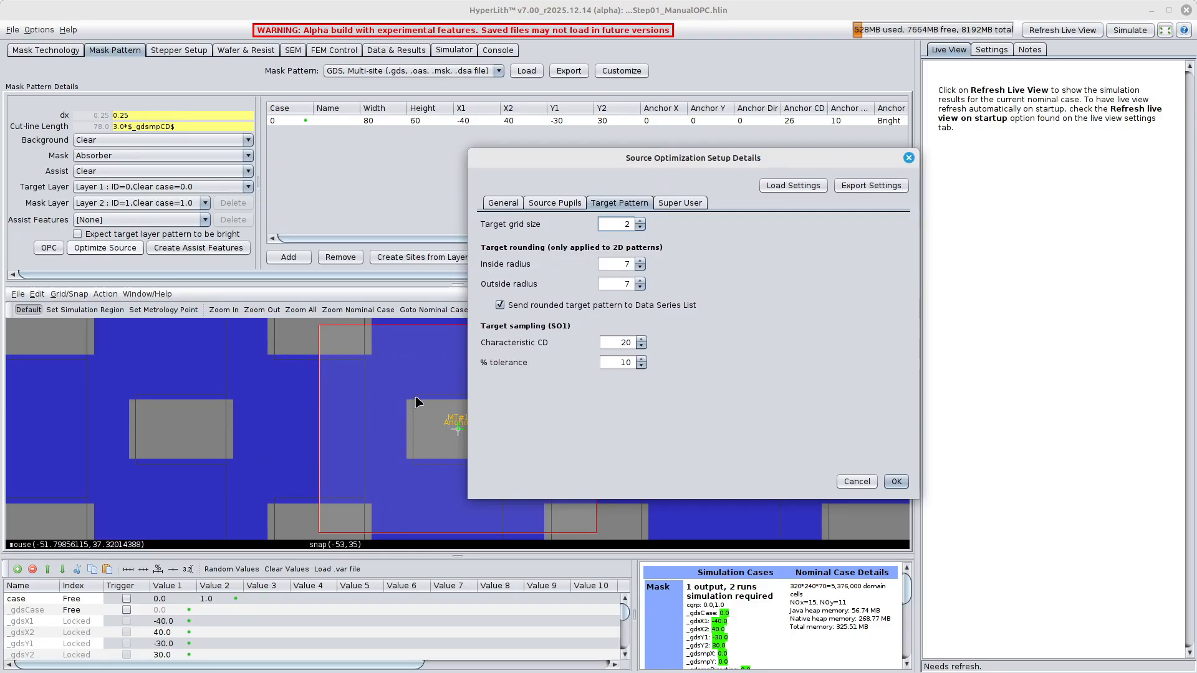
drag(714, 148, 549, 138)
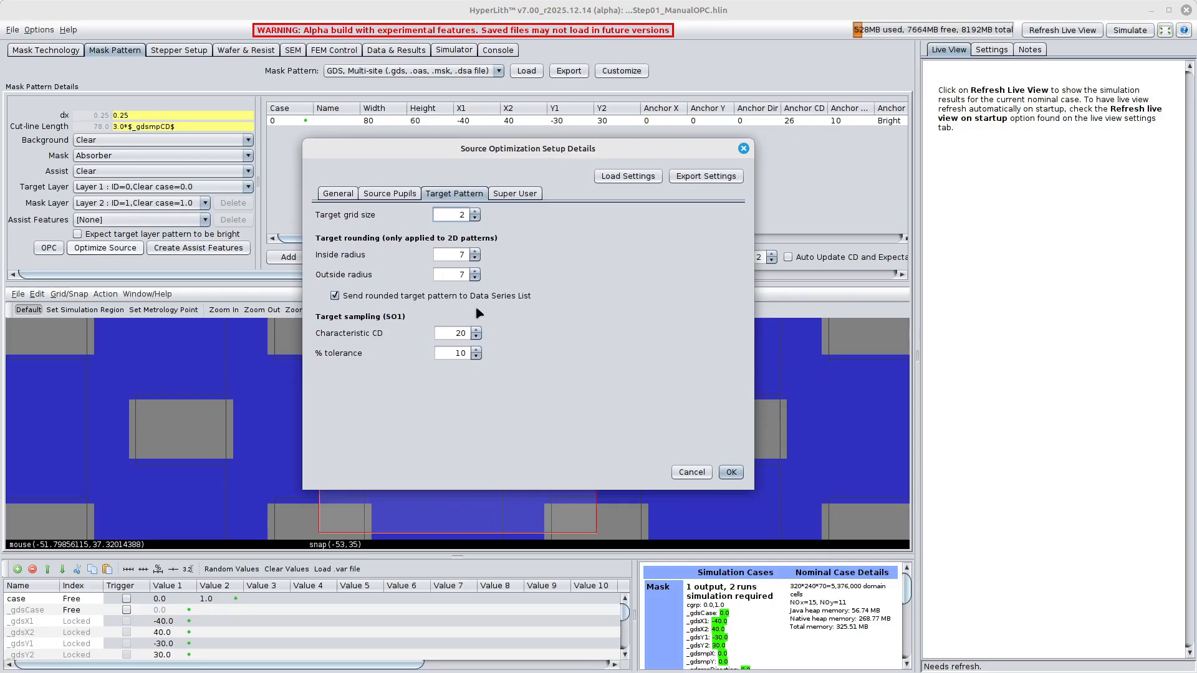
drag(445, 335, 466, 336)
drag(448, 353, 479, 359)
click(729, 472)
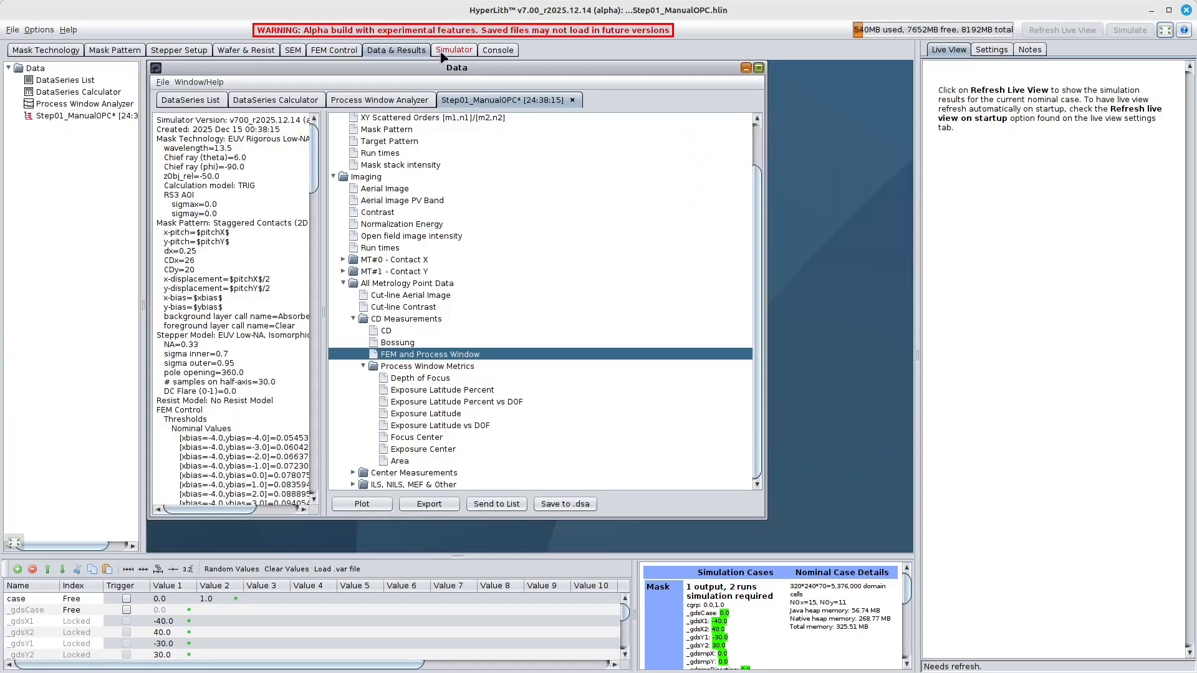
Step: Follow the optimization run in the simulator log, and refresh the live view to examine the optimized source and its aerial image
click(442, 54)
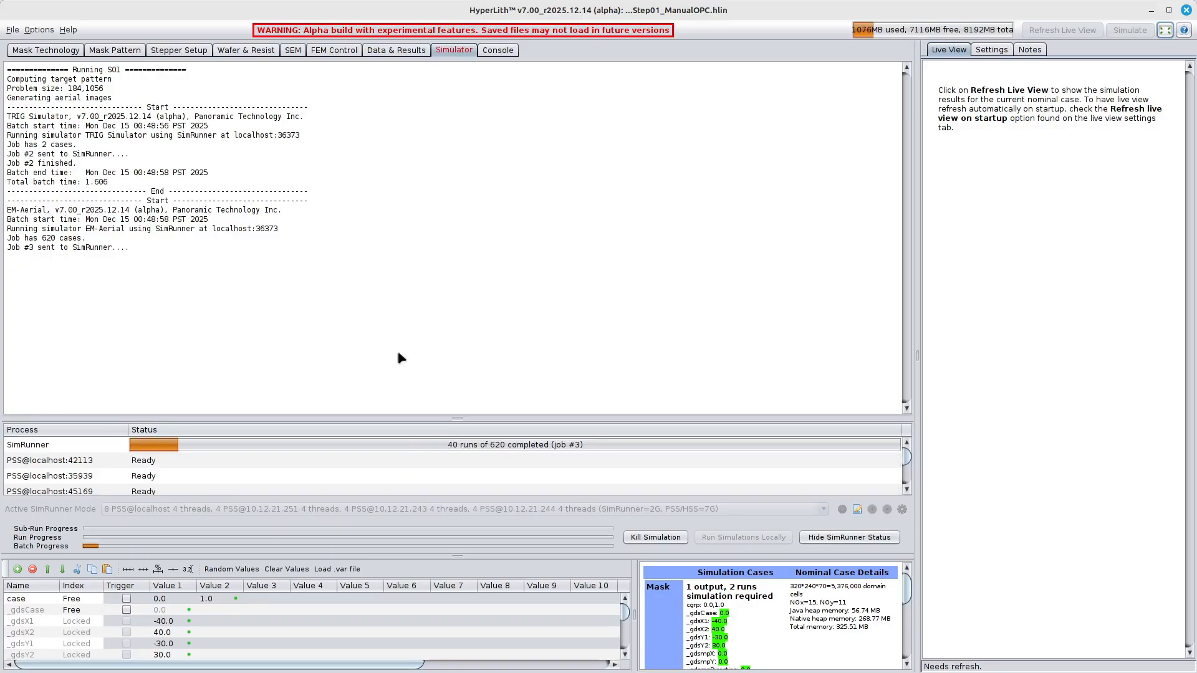
drag(437, 418, 519, 378)
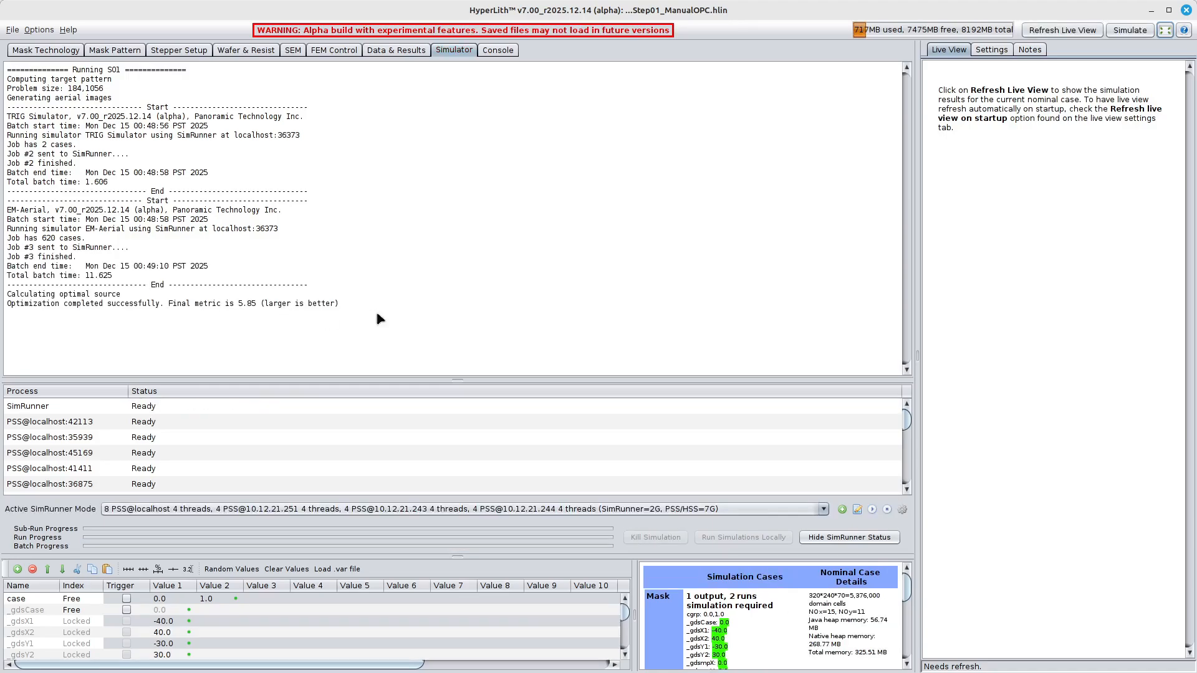
click(1057, 32)
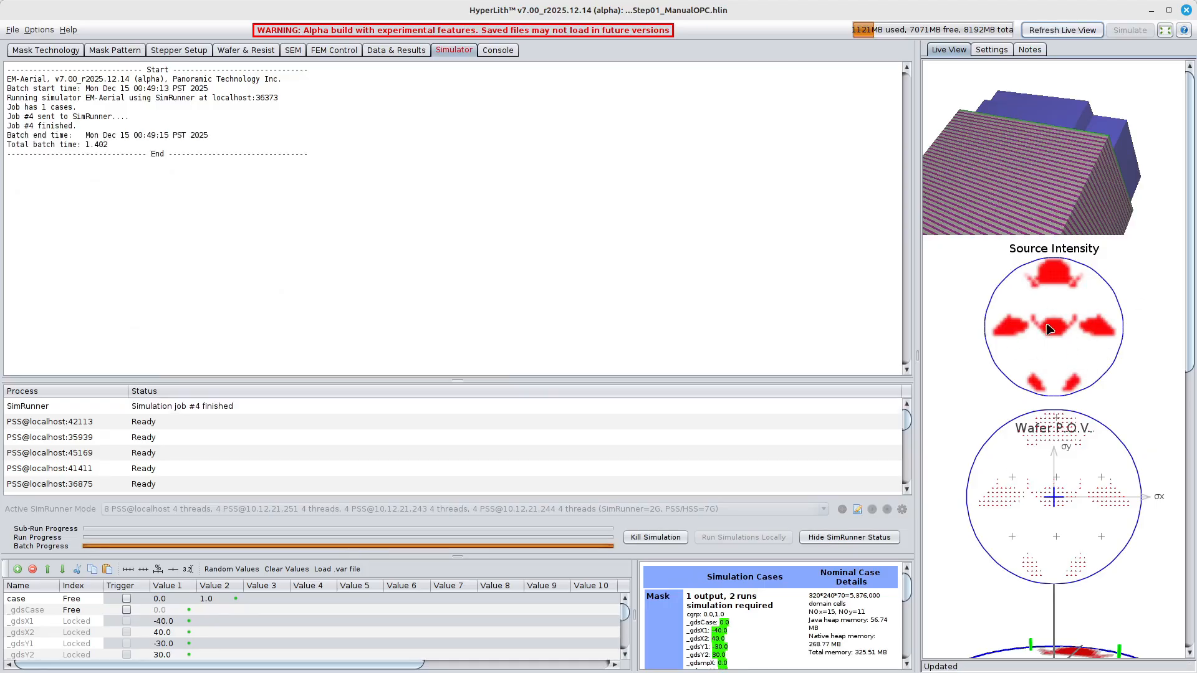
scroll(1187, 275, down, 10)
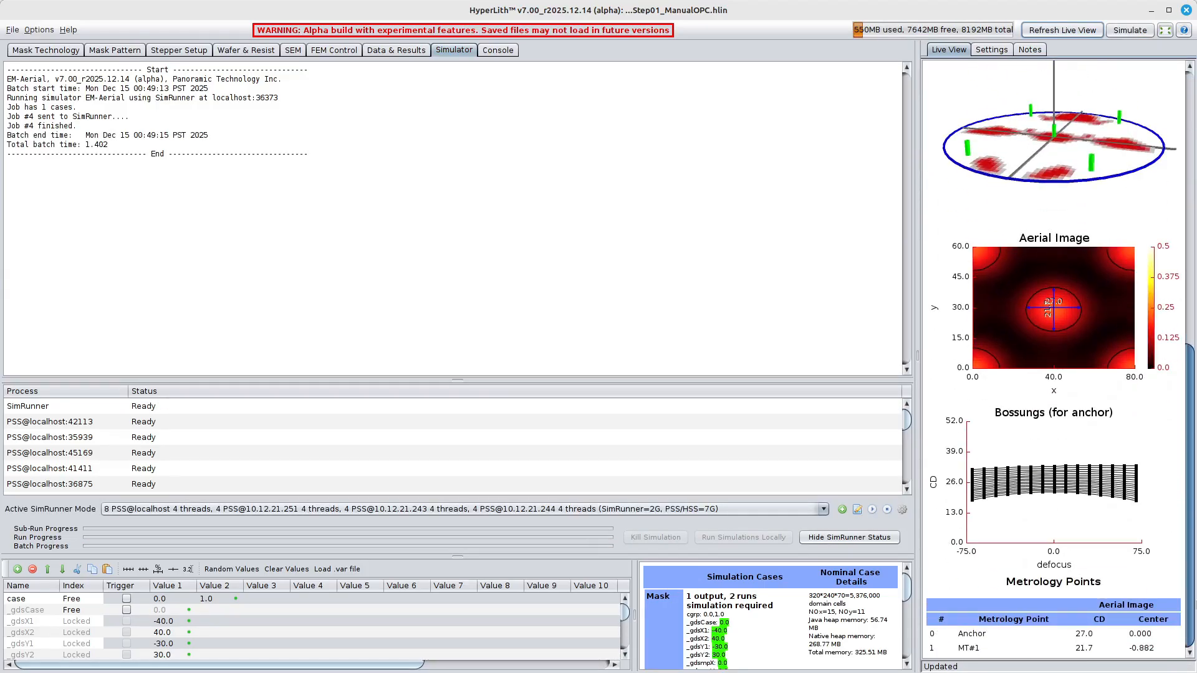
scroll(1187, 275, up, 10)
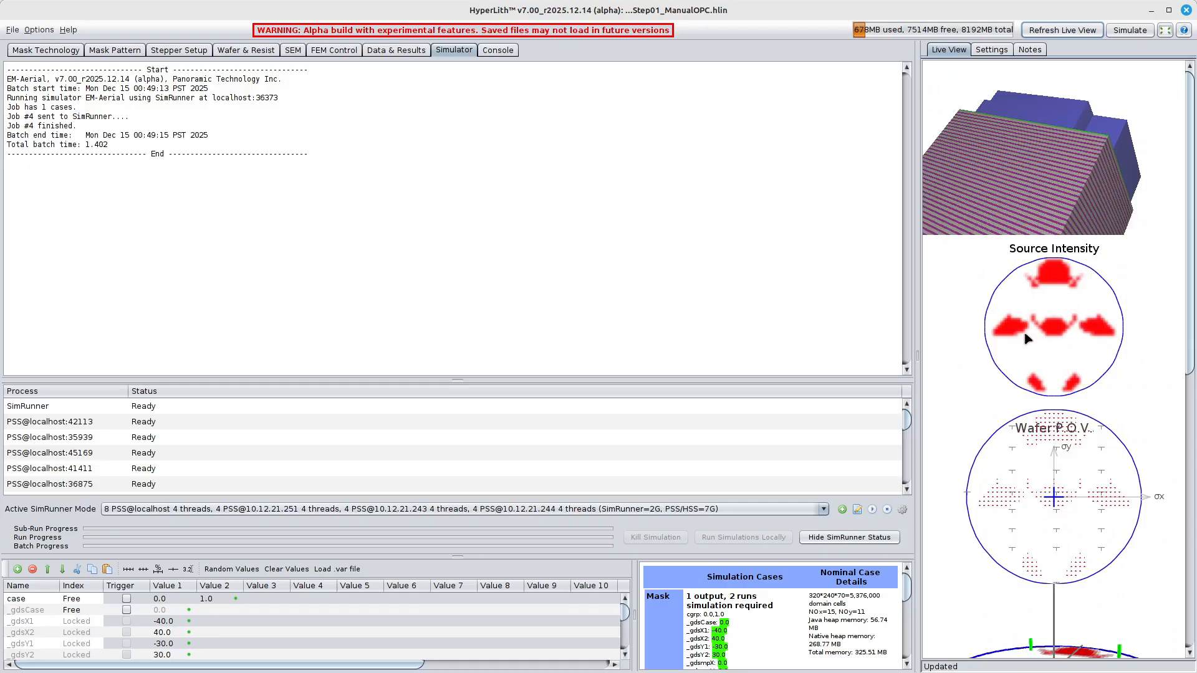
Step: Rerun the source optimization with a minimum pupil fill of 0.3 and a maximum intensity of 2
click(110, 53)
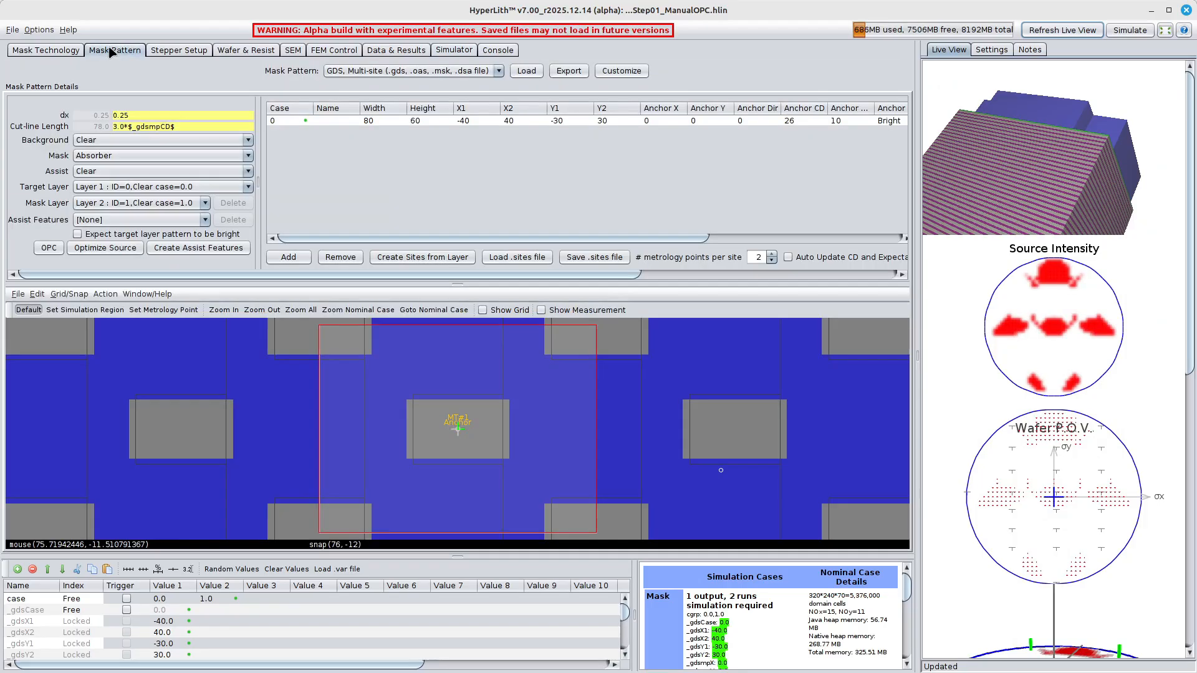
click(104, 247)
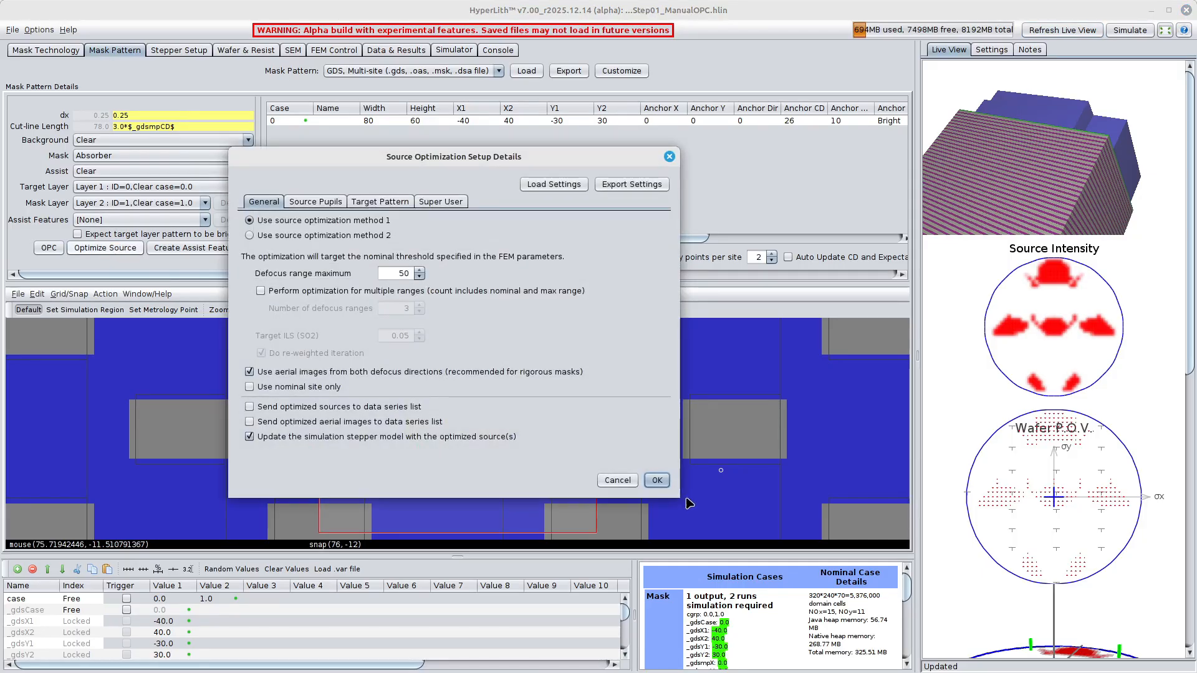
click(393, 273)
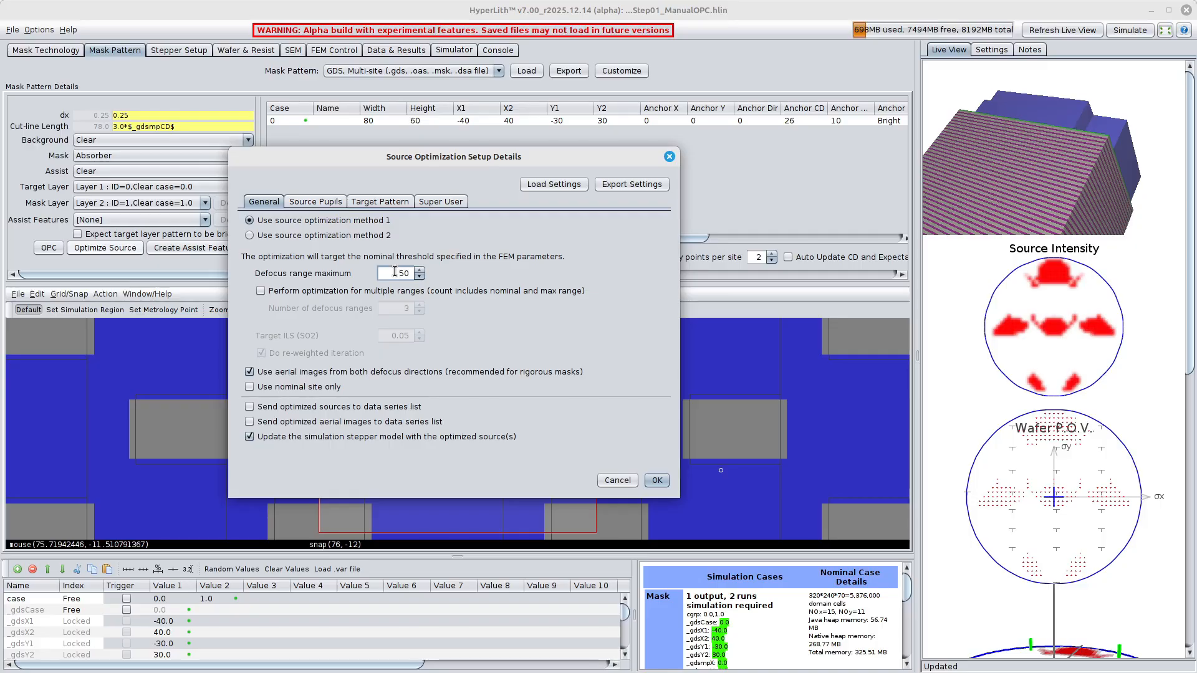
drag(394, 273, 411, 273)
click(316, 202)
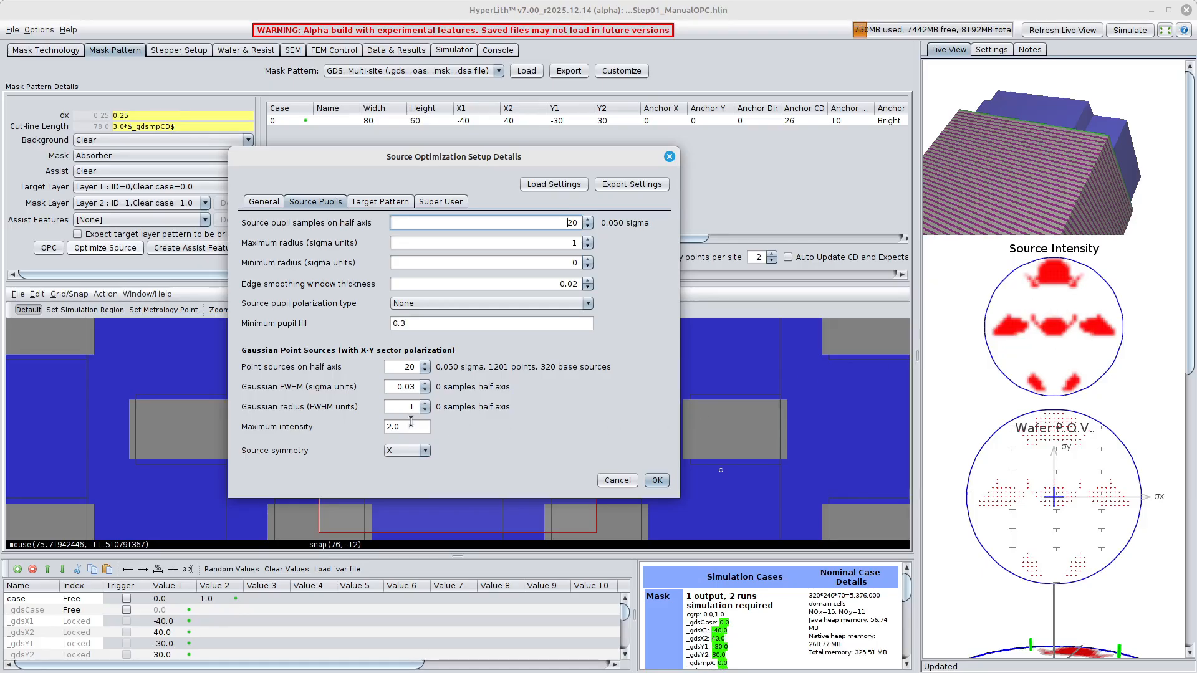
drag(400, 428, 381, 428)
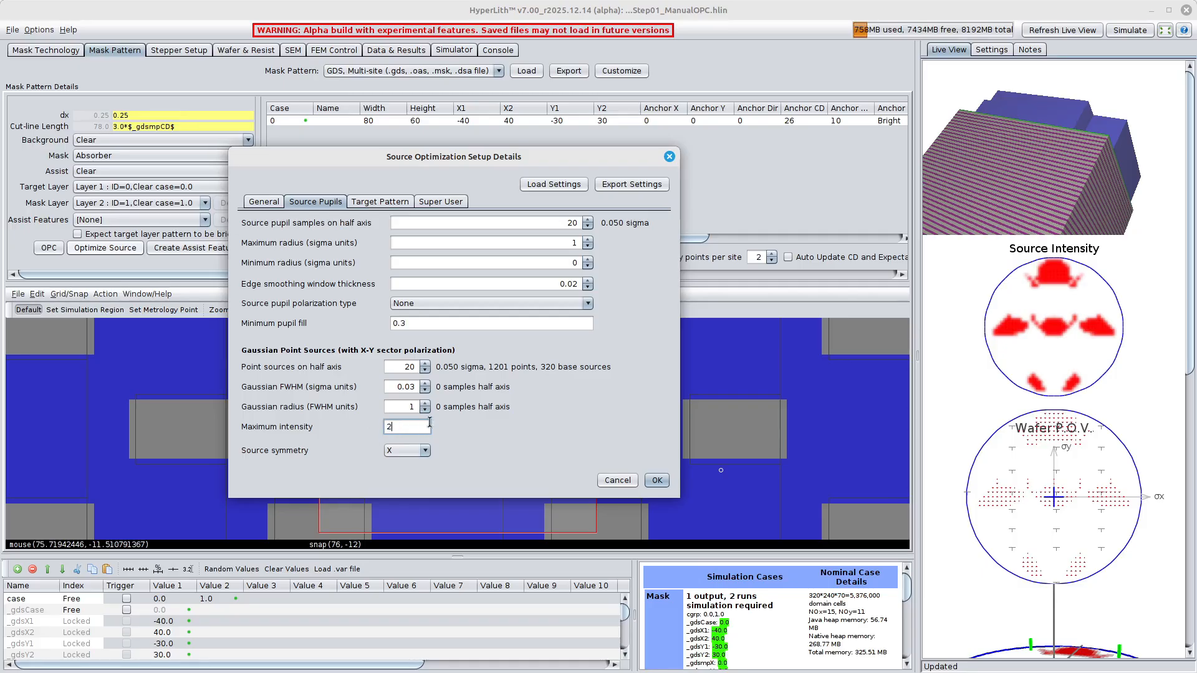
key(Return)
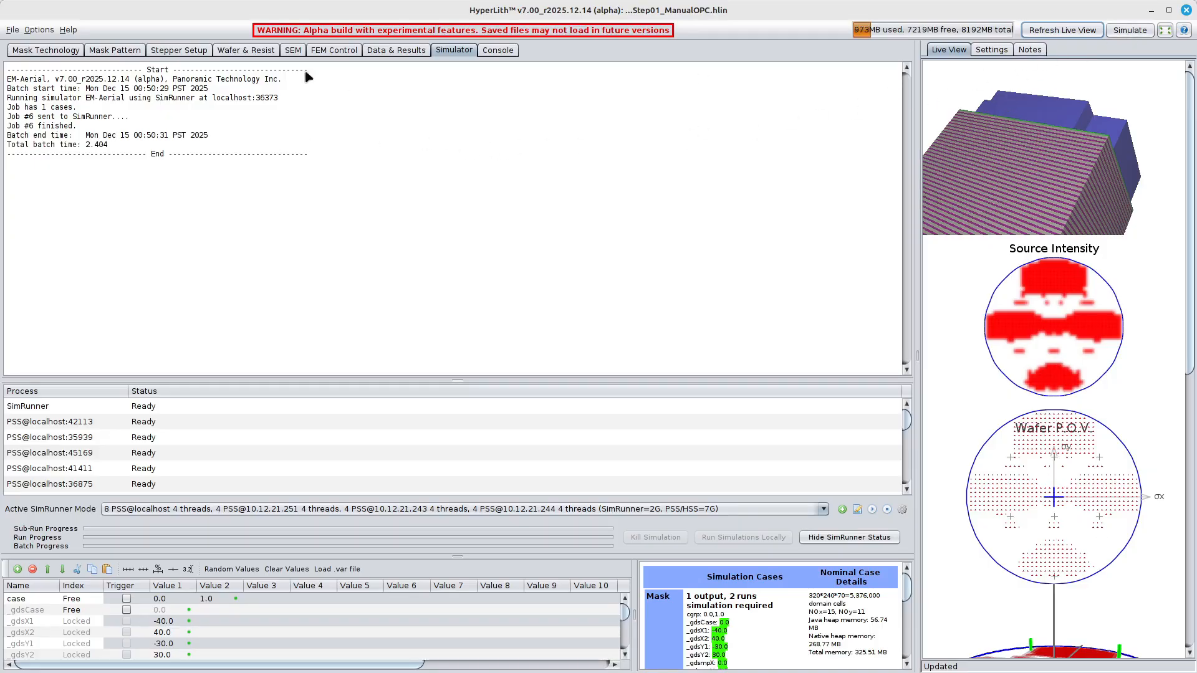
Step: Simulate the GDS mask pattern with the optimized source, generating data for FEM and Bossungs
click(115, 50)
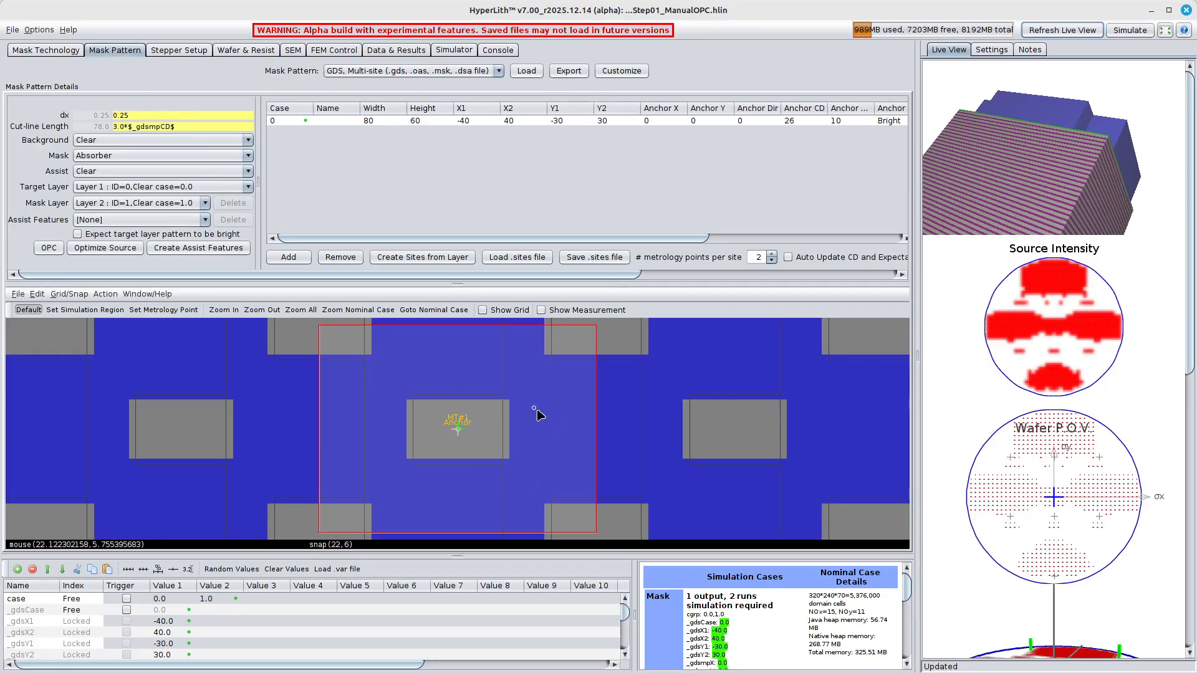
click(1120, 33)
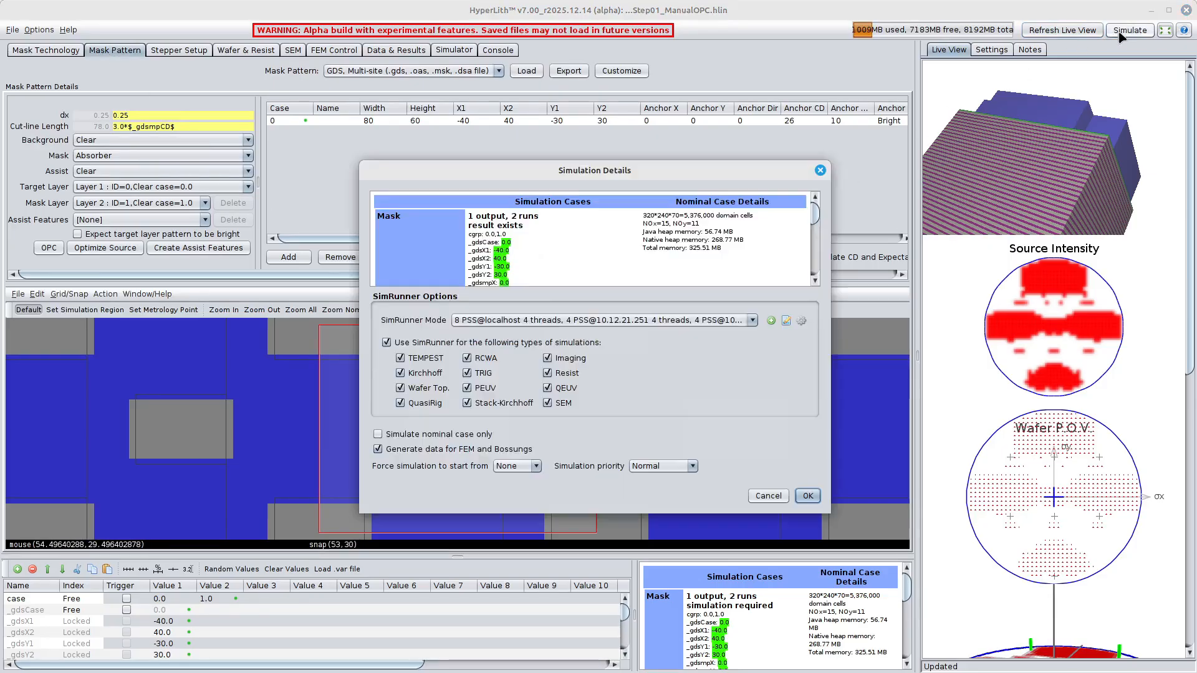
click(811, 495)
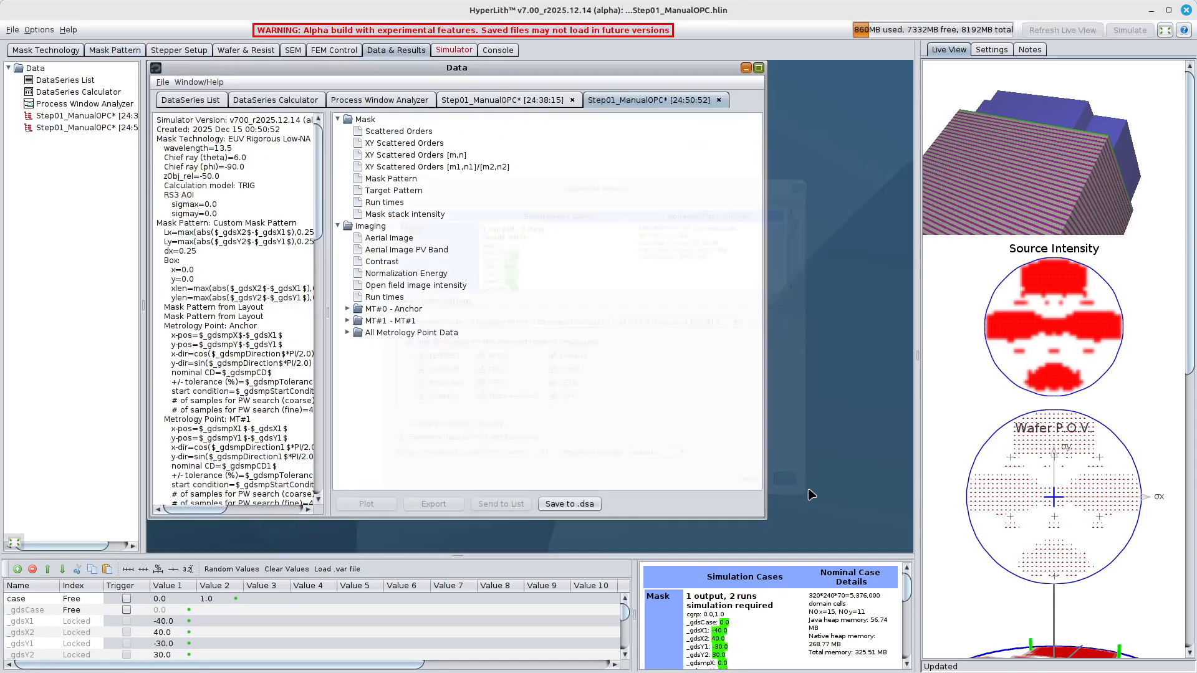
Step: Plot the process window Area over all metrology points for the optimized-source results and put the plot away after reading it
click(348, 332)
click(400, 403)
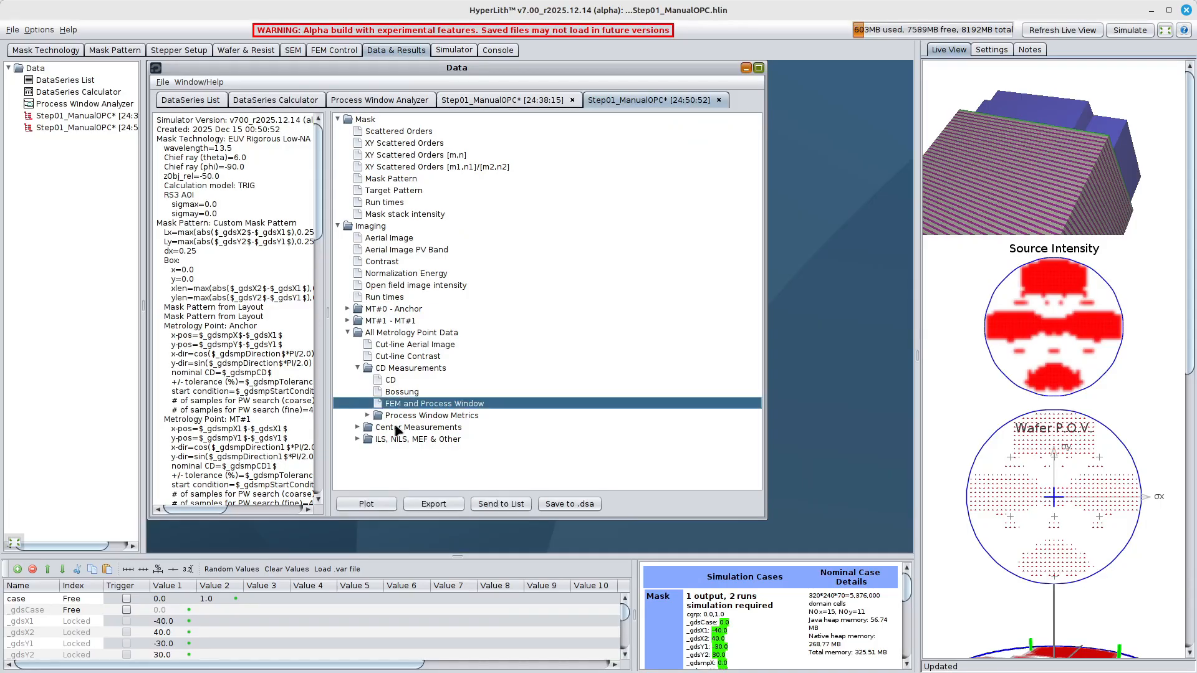
click(367, 416)
click(403, 486)
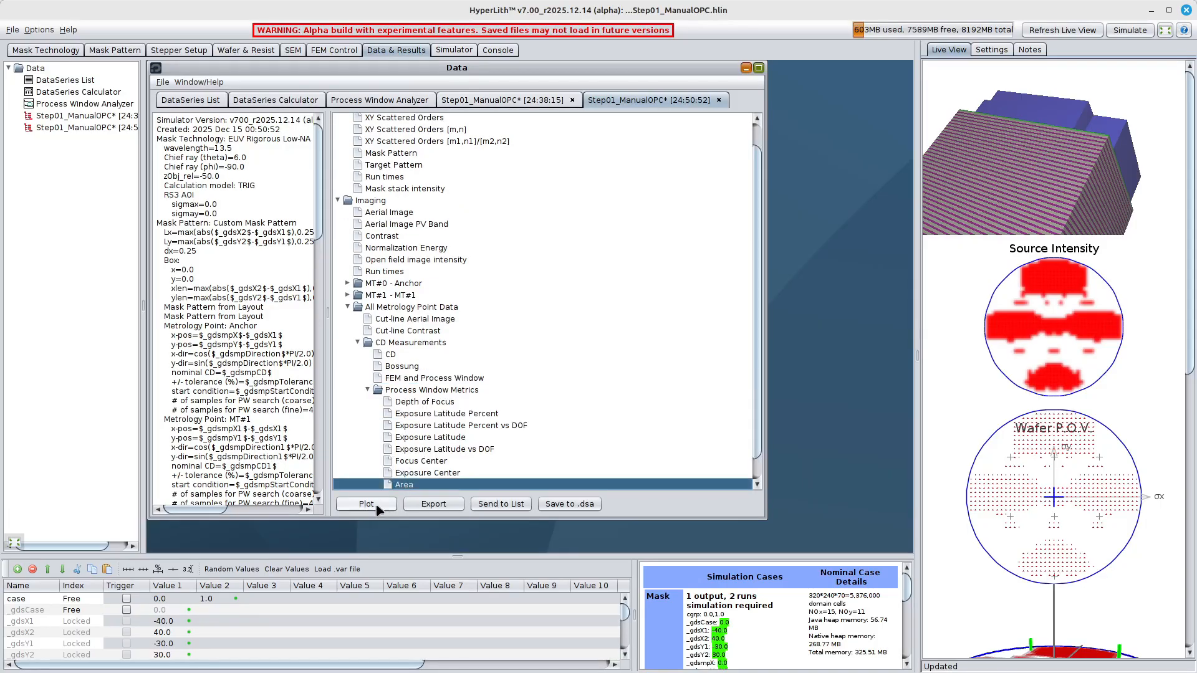
click(366, 503)
click(680, 456)
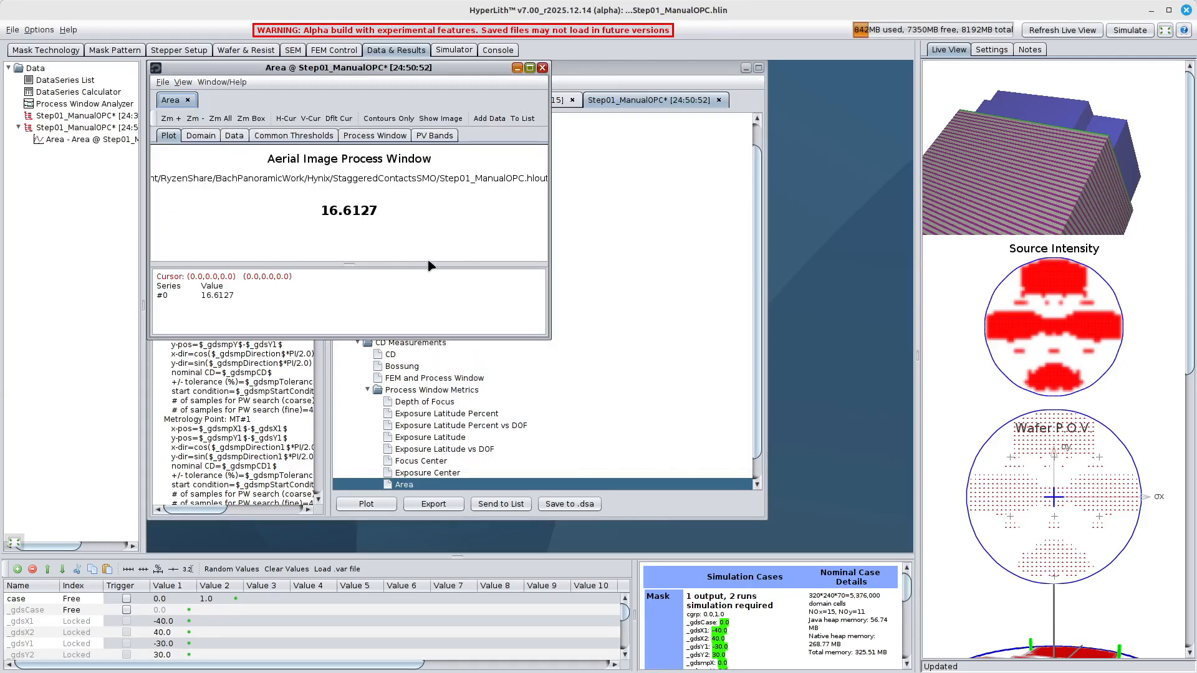
mouse_move(430, 268)
mouse_down()
mouse_move(430, 293)
mouse_move(431, 275)
mouse_up()
click(626, 79)
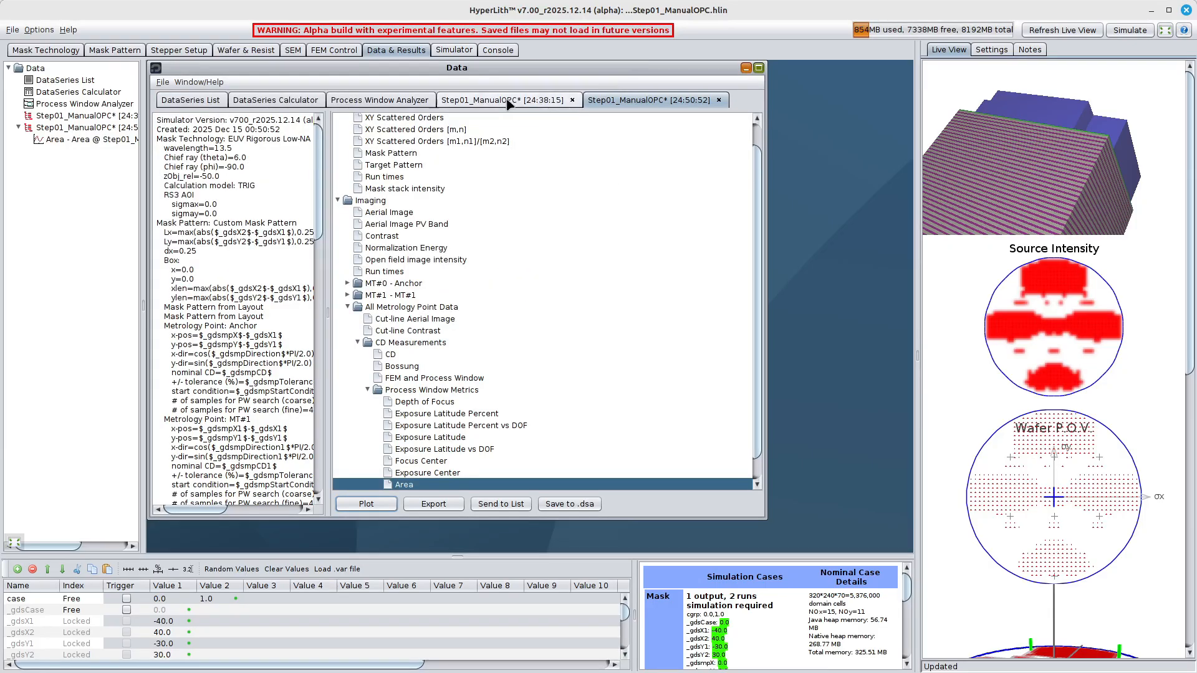
Step: Plot the process window Area of the earlier bias-sweep results and examine it across xbias and ybias in an enlarged view
click(517, 101)
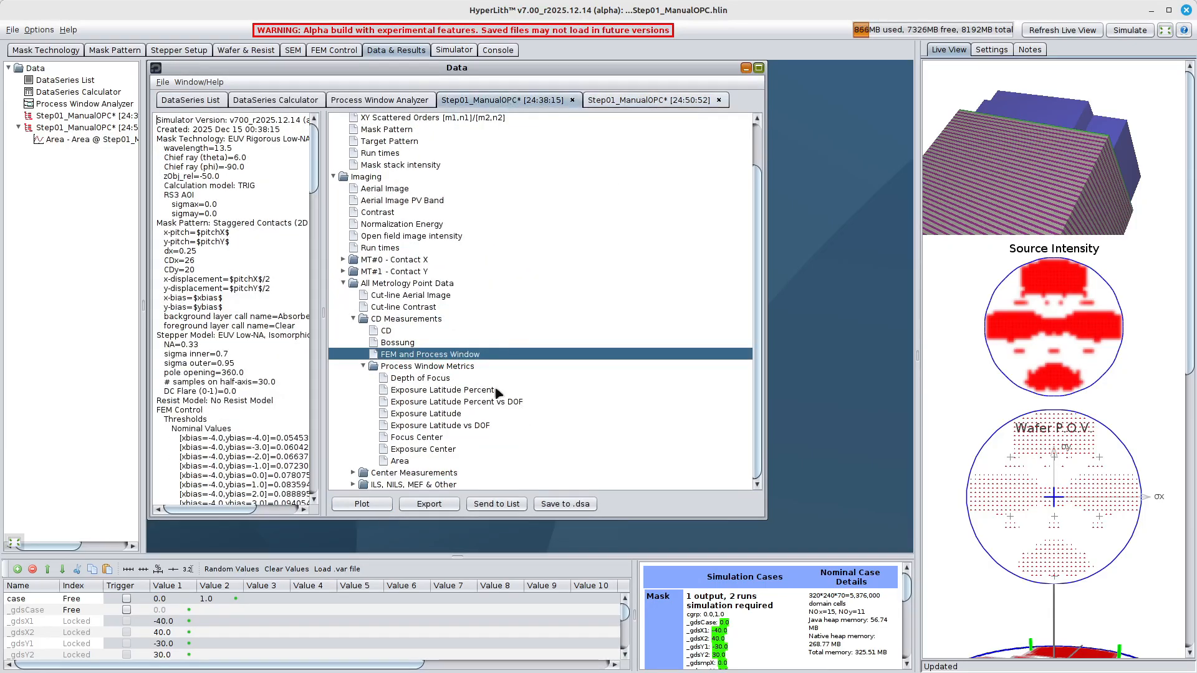
click(400, 462)
click(377, 508)
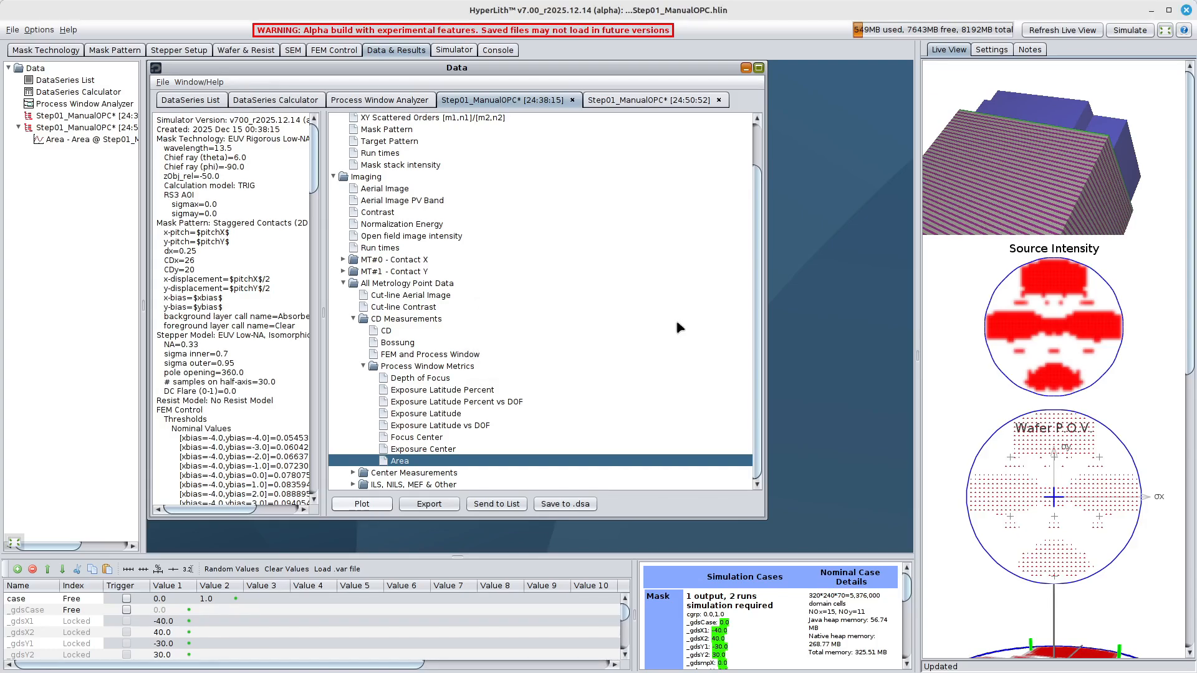
click(542, 79)
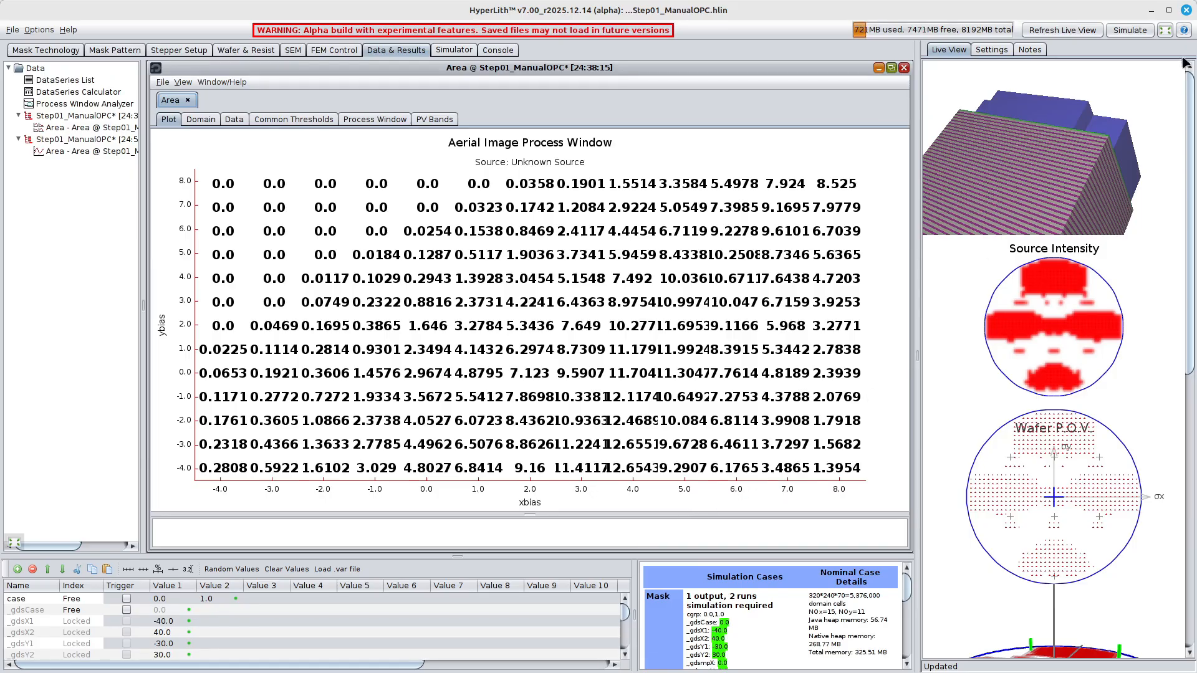
click(1165, 30)
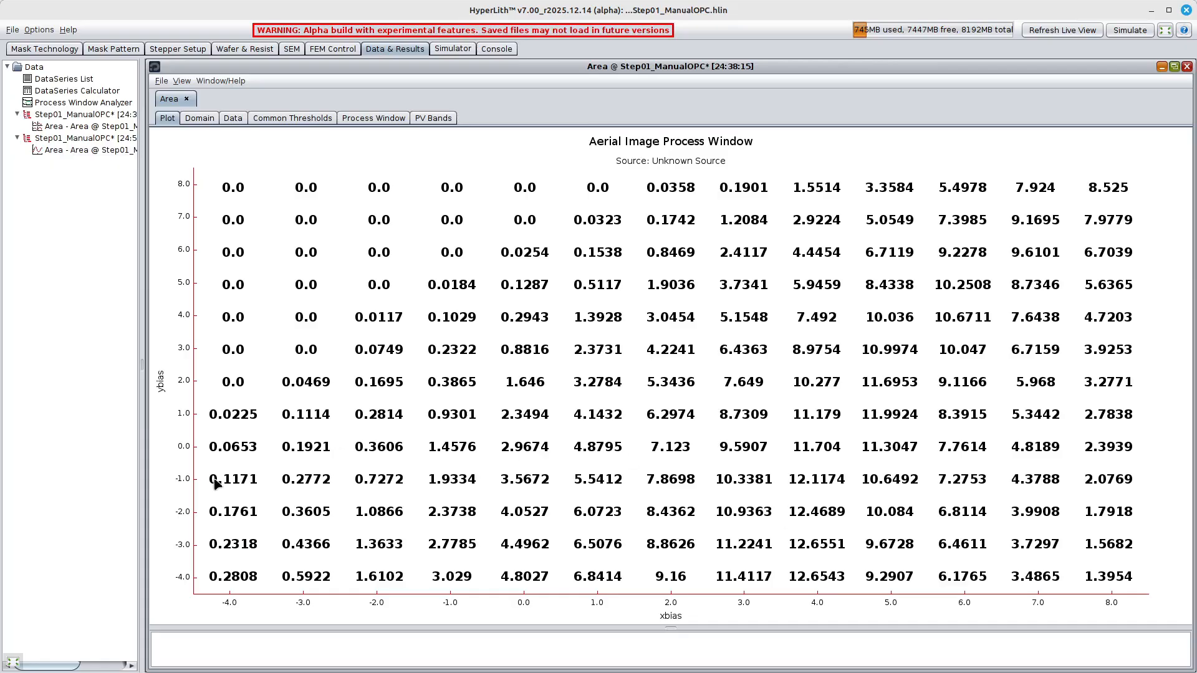
click(1161, 66)
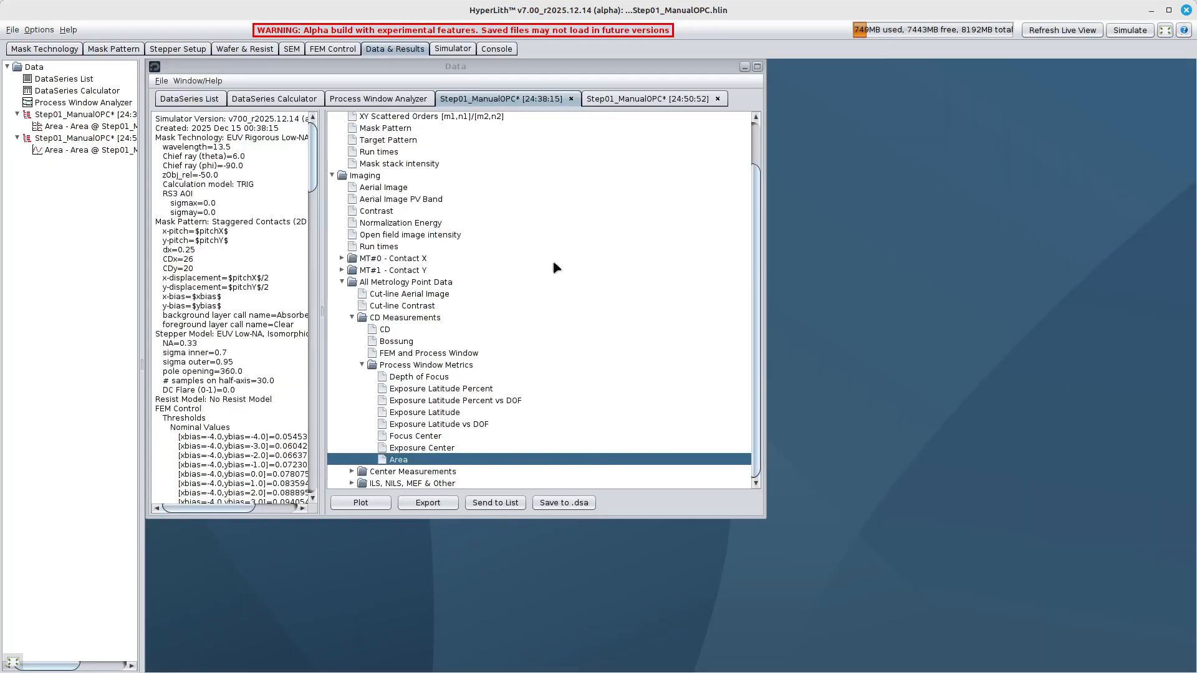
Step: Plot the process window Area of the optimized-source results again to compare it with the bias sweep
click(624, 99)
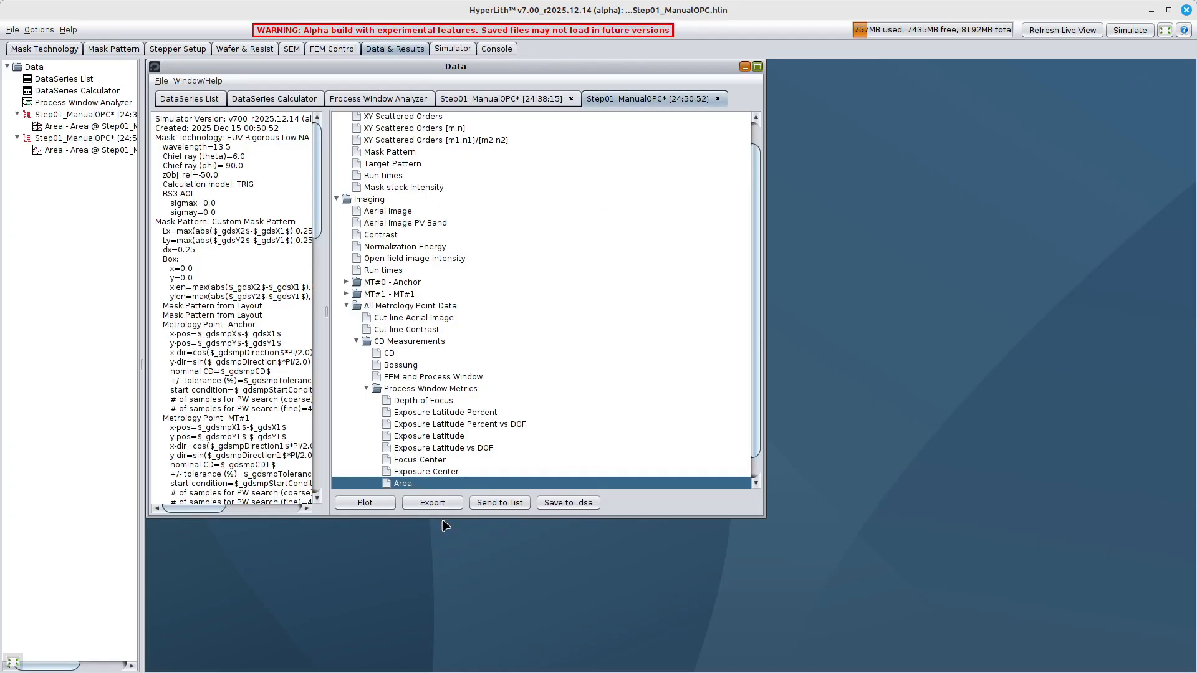
drag(442, 515, 443, 597)
click(364, 584)
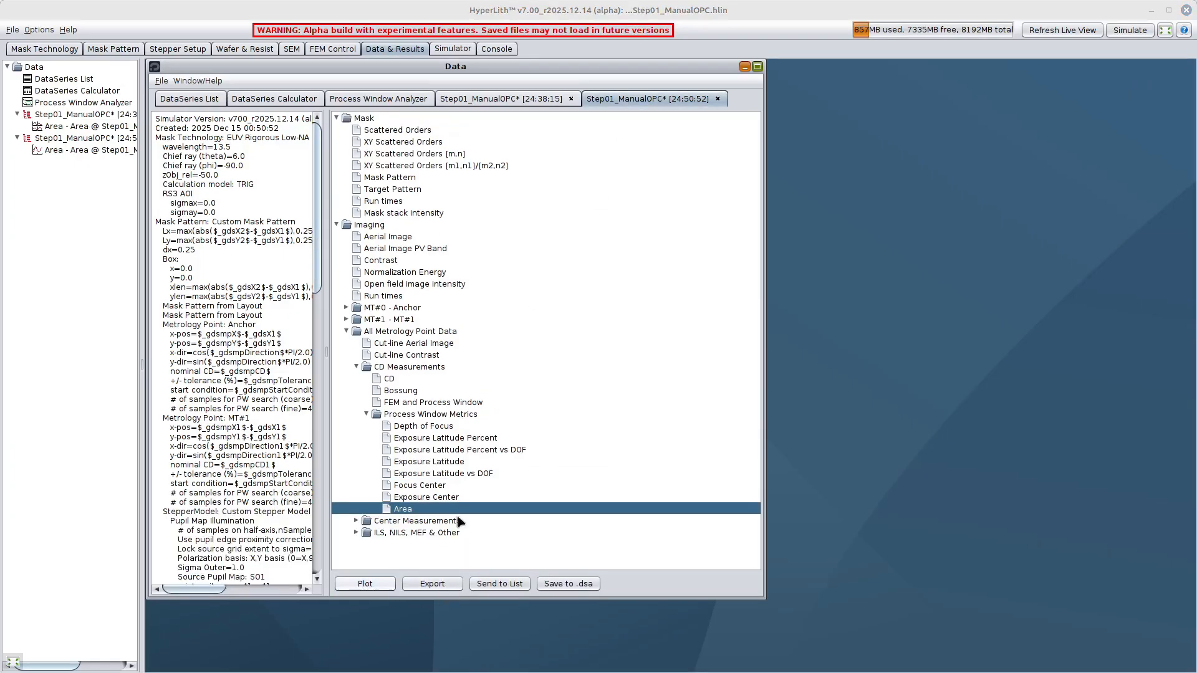
click(679, 454)
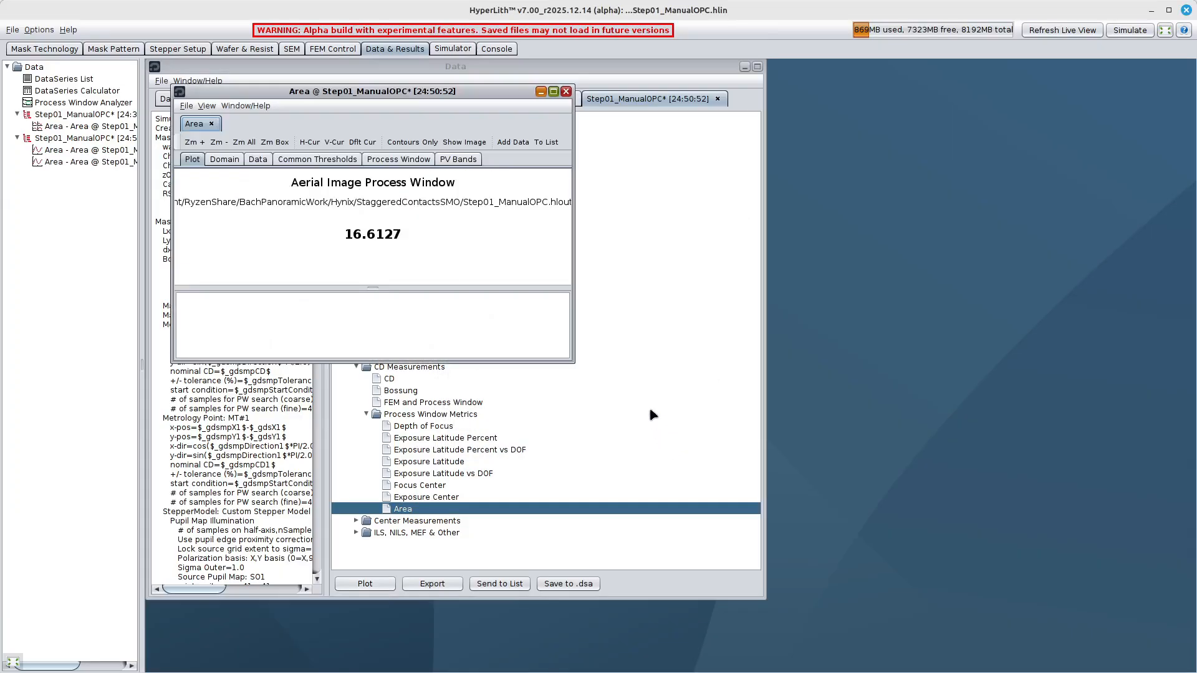
Step: Close the Area plot, examine the optimized source's intensity map, and bring back and refresh the live view
click(566, 92)
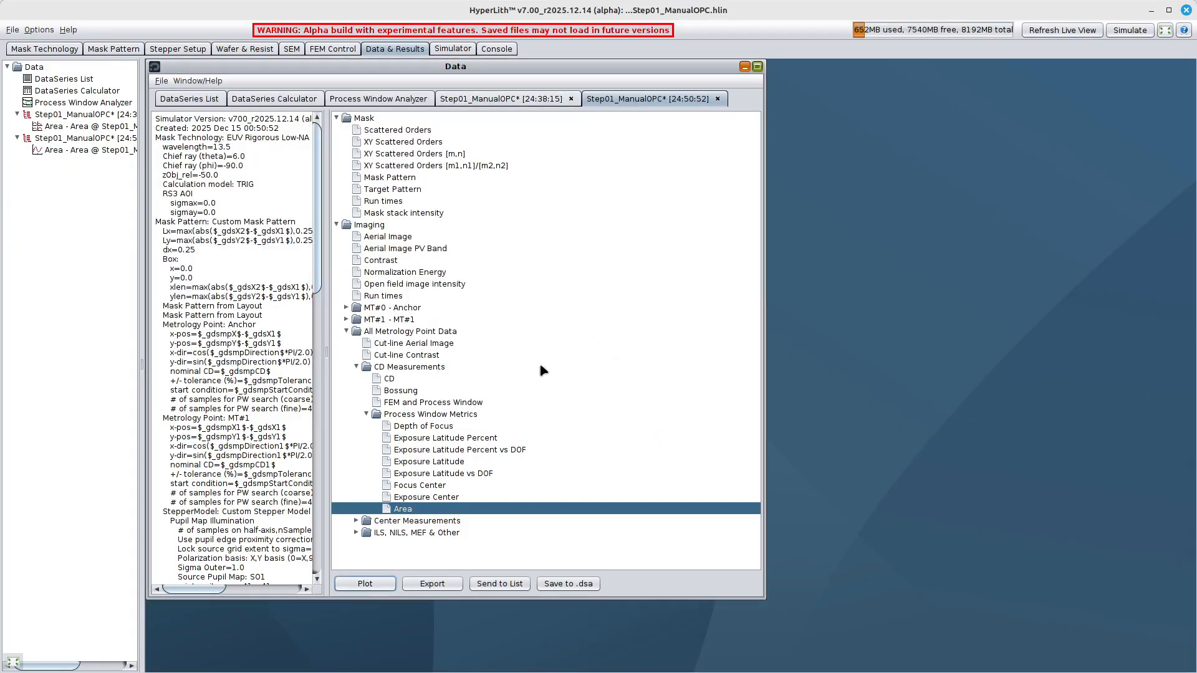
click(174, 50)
click(112, 104)
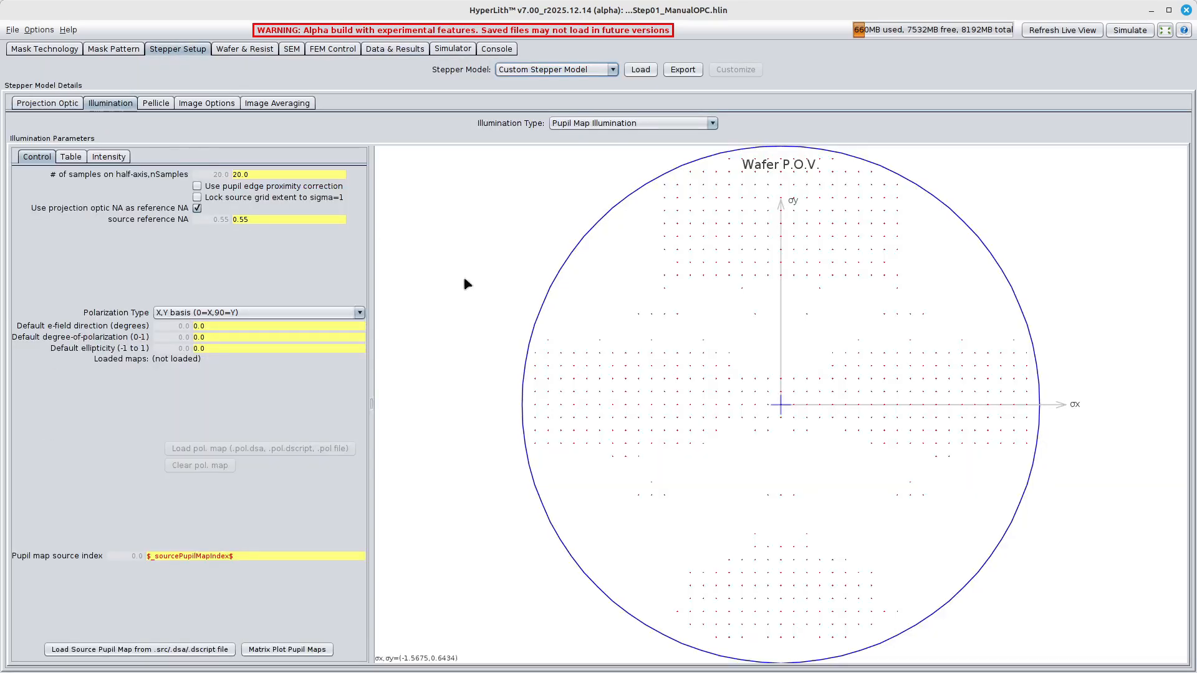
click(109, 157)
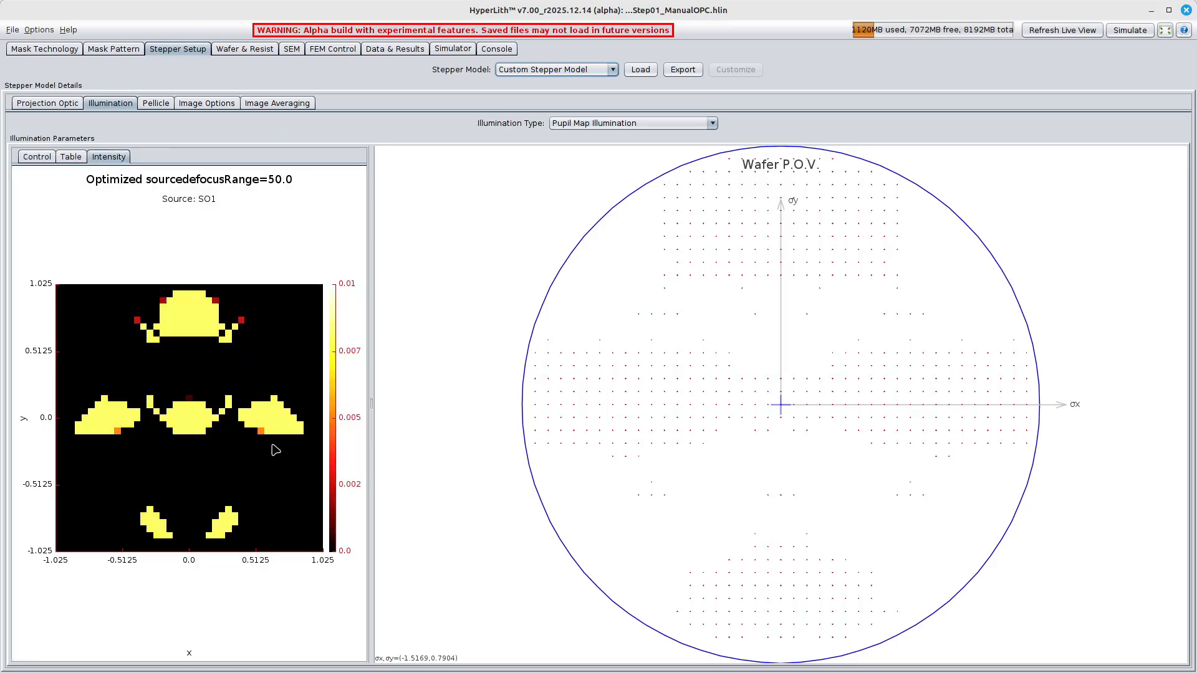
click(1165, 30)
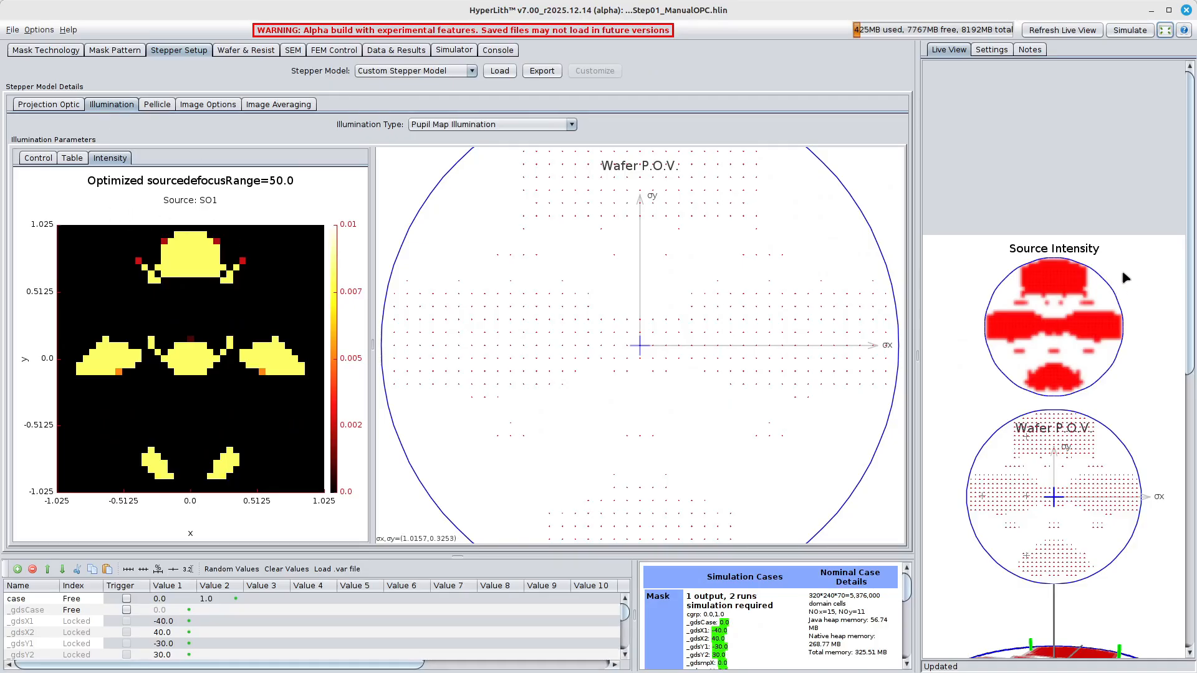
click(1062, 30)
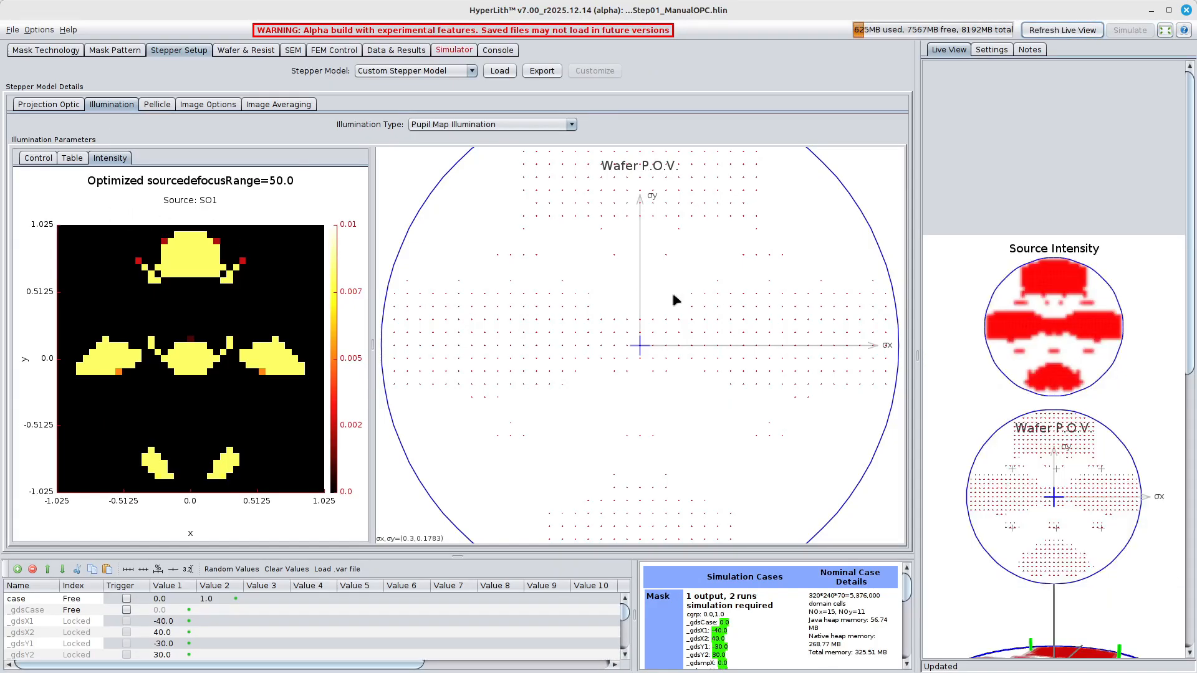
Step: Export the stepper model illumination source as bestSource1b.src, without formatting it for Hopkins
click(13, 30)
mouse_move(39, 123)
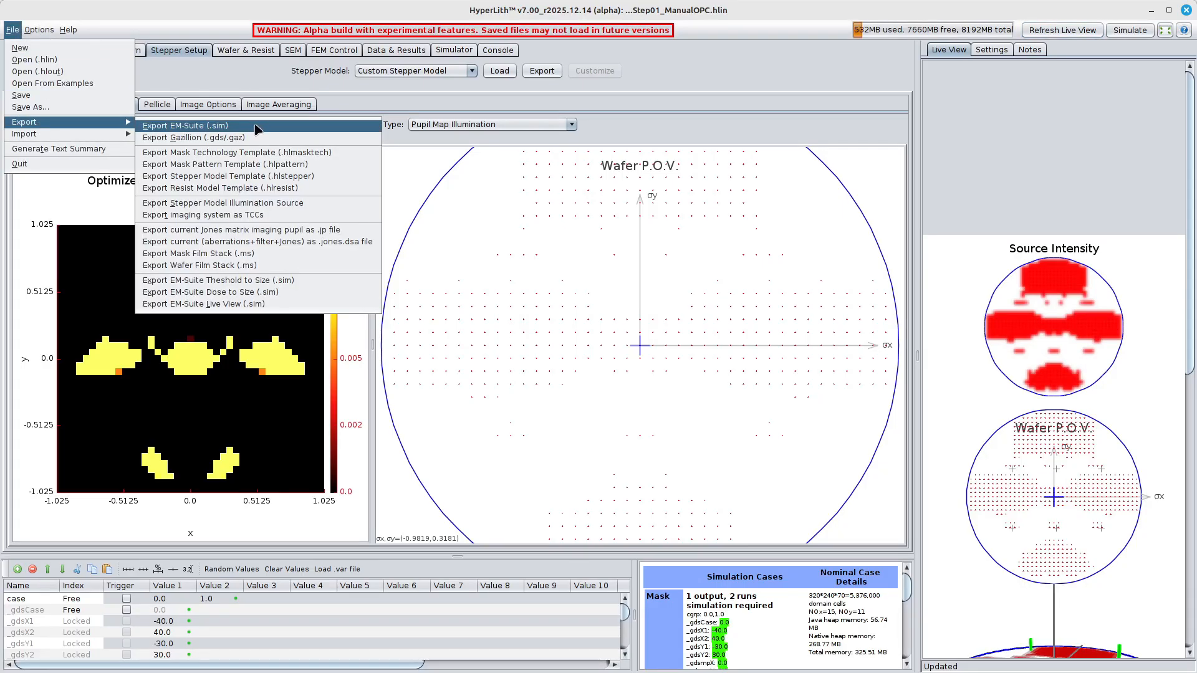
click(279, 204)
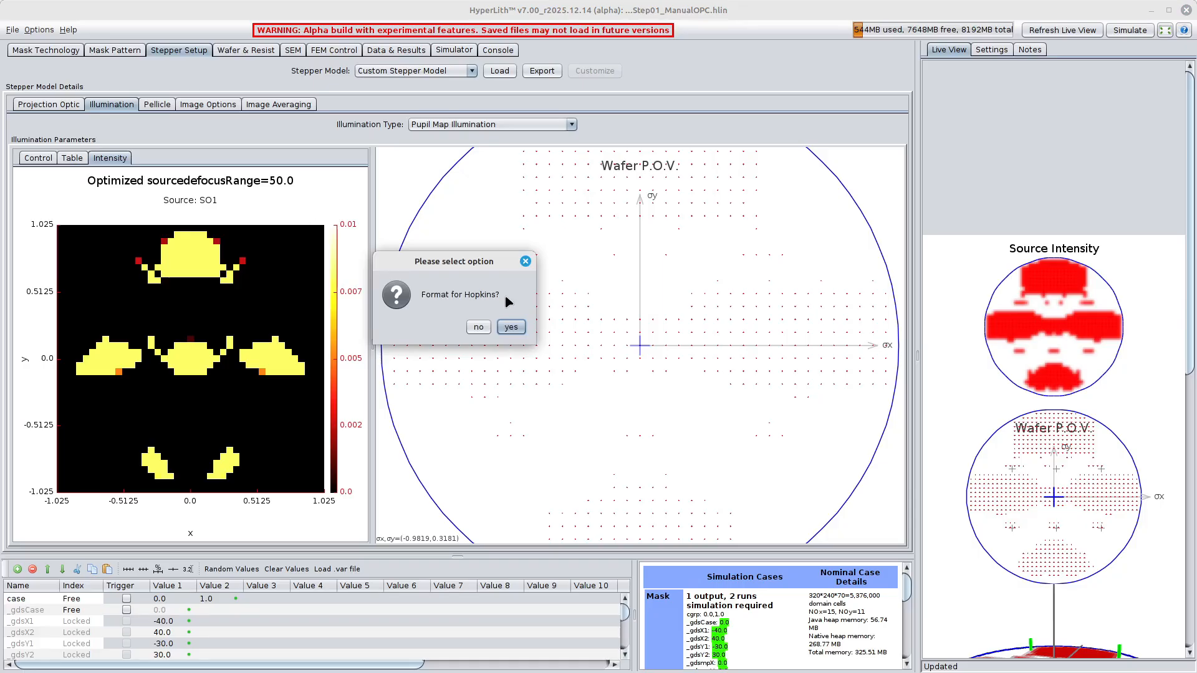
click(478, 326)
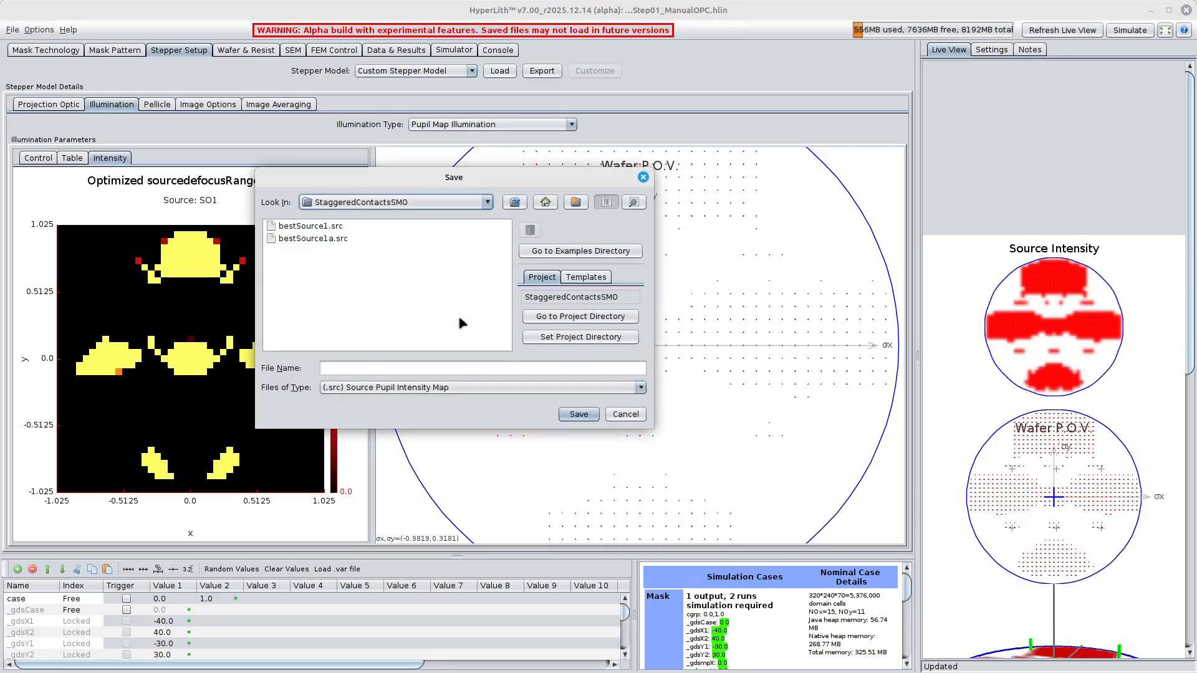
click(314, 239)
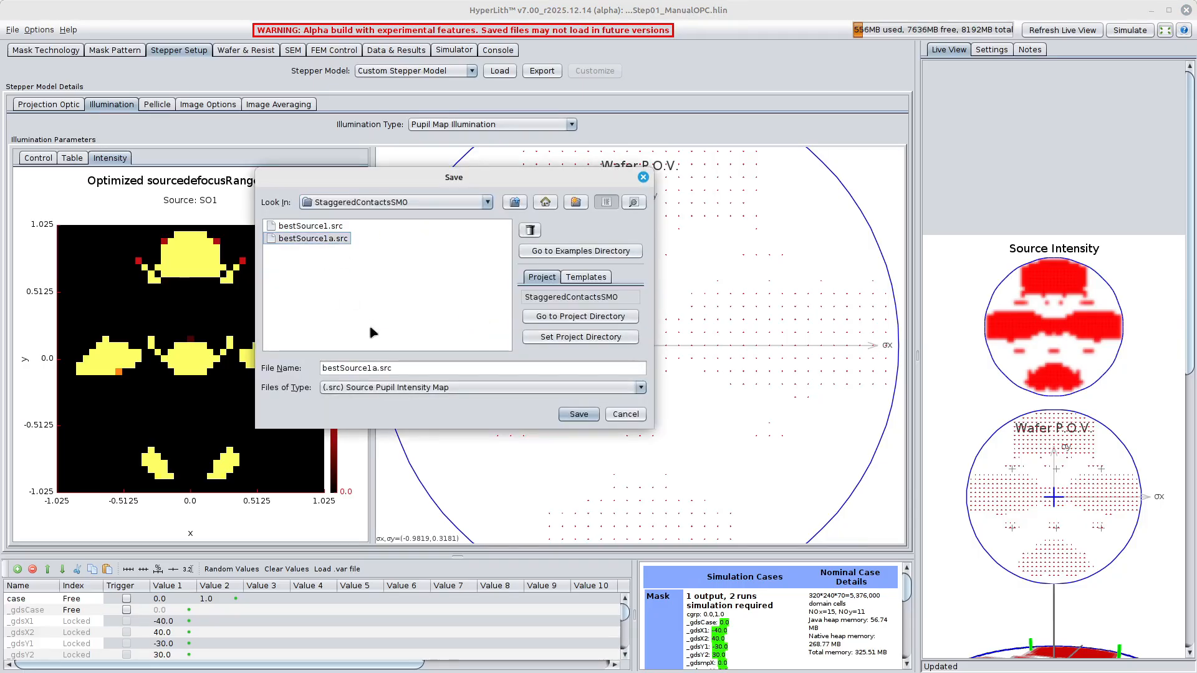
click(374, 369)
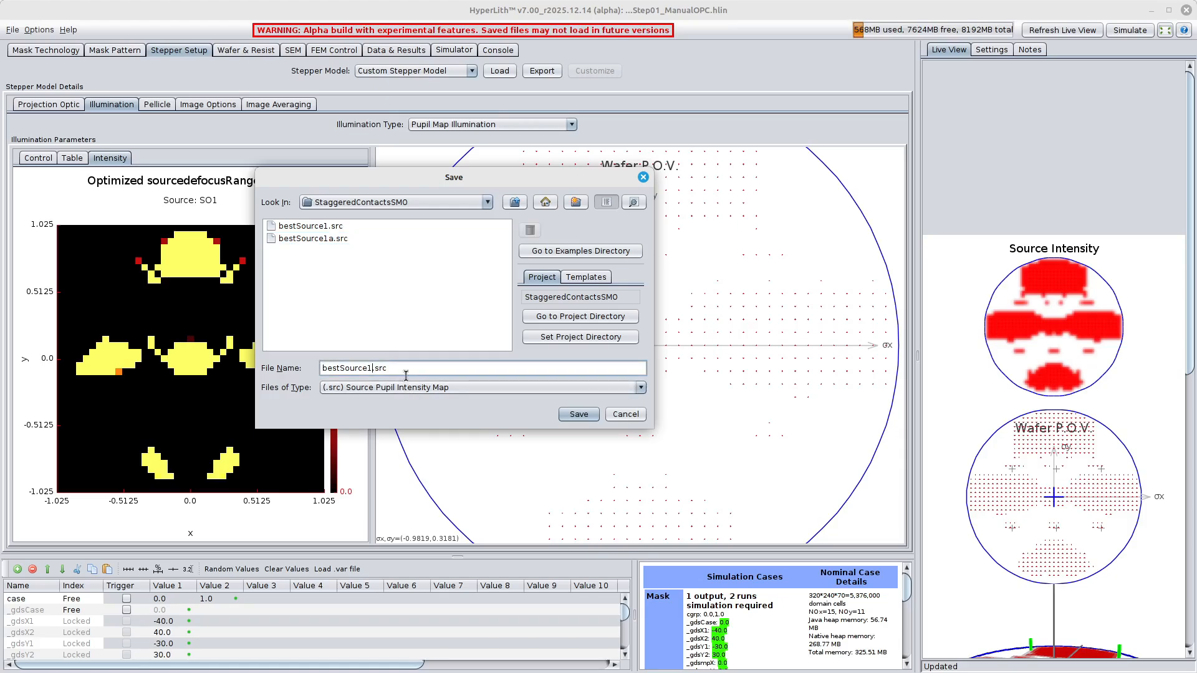
text(b)
key(Return)
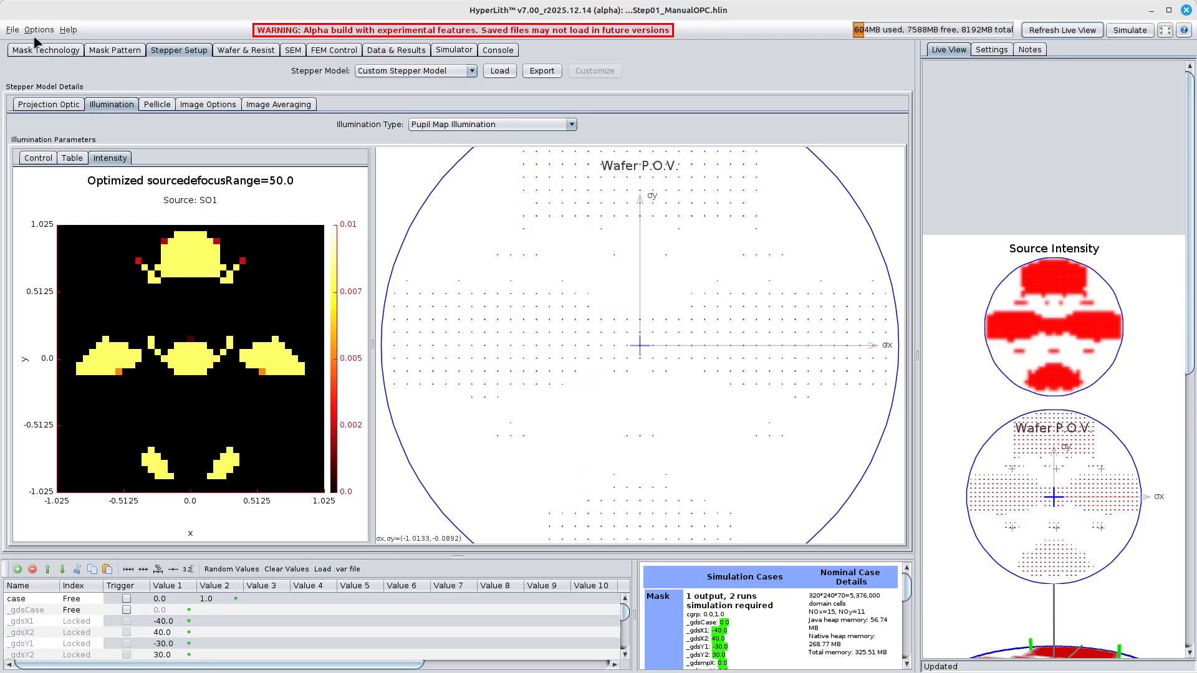
Step: Reopen Step01_ManualOPC.hlin without saving the current setup, and review the x-bias and y-bias entries of its mask pattern
click(11, 29)
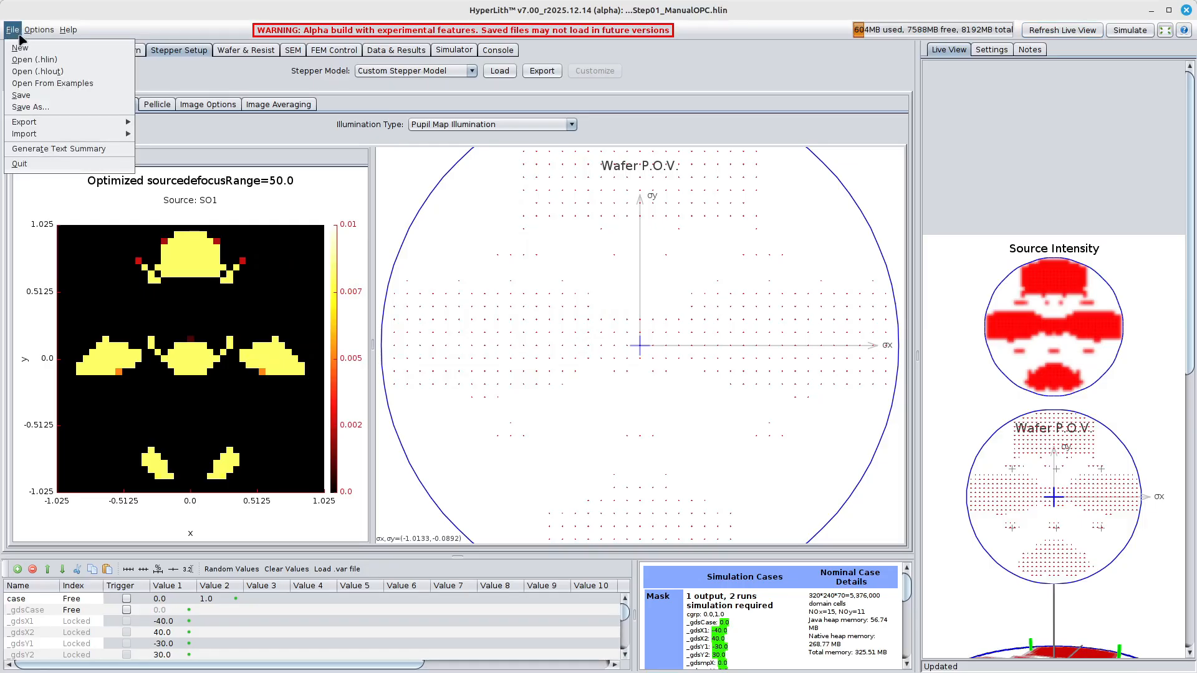
click(143, 28)
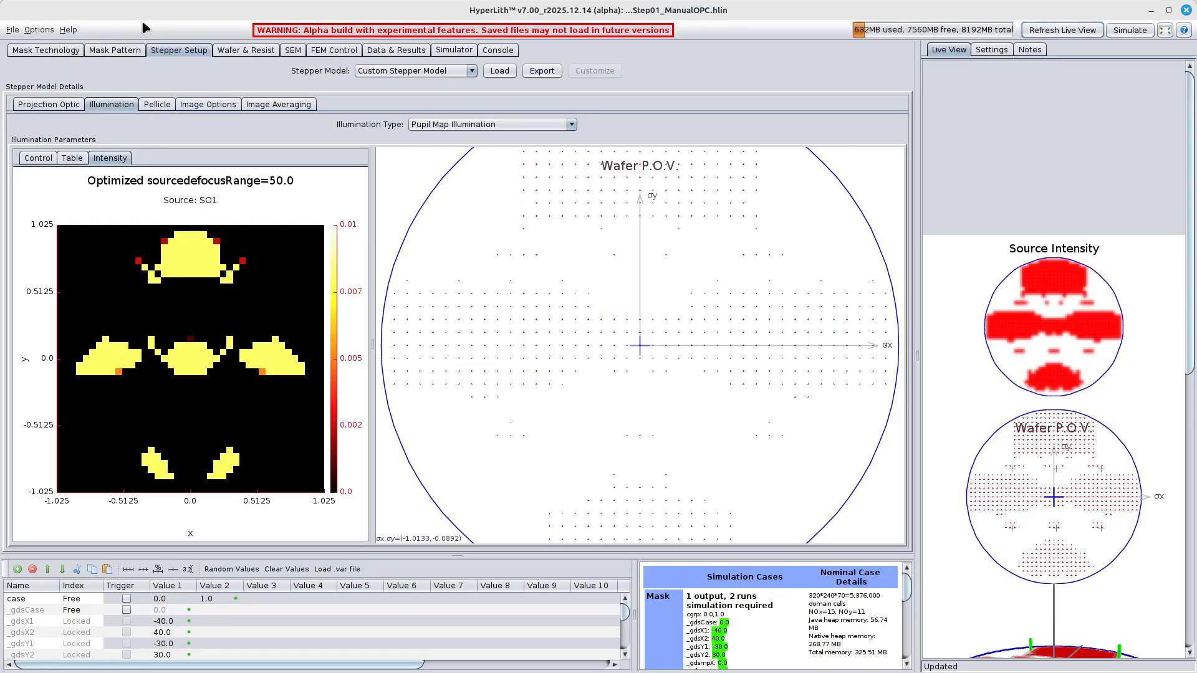
click(11, 30)
click(25, 62)
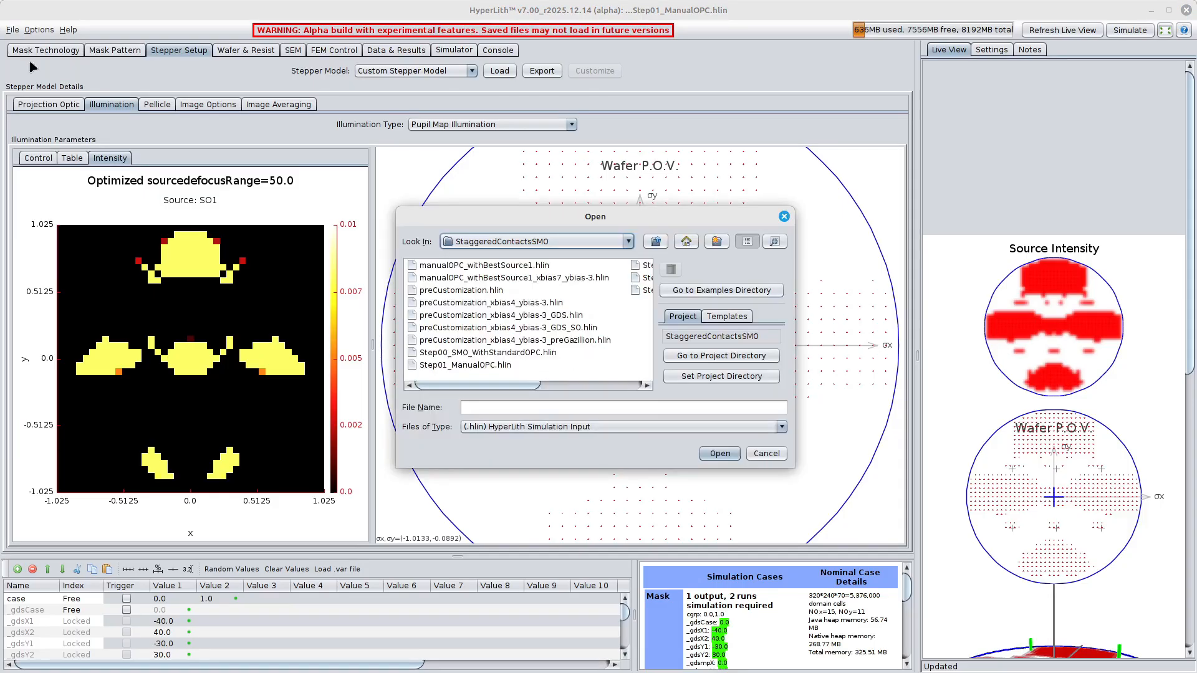
click(474, 365)
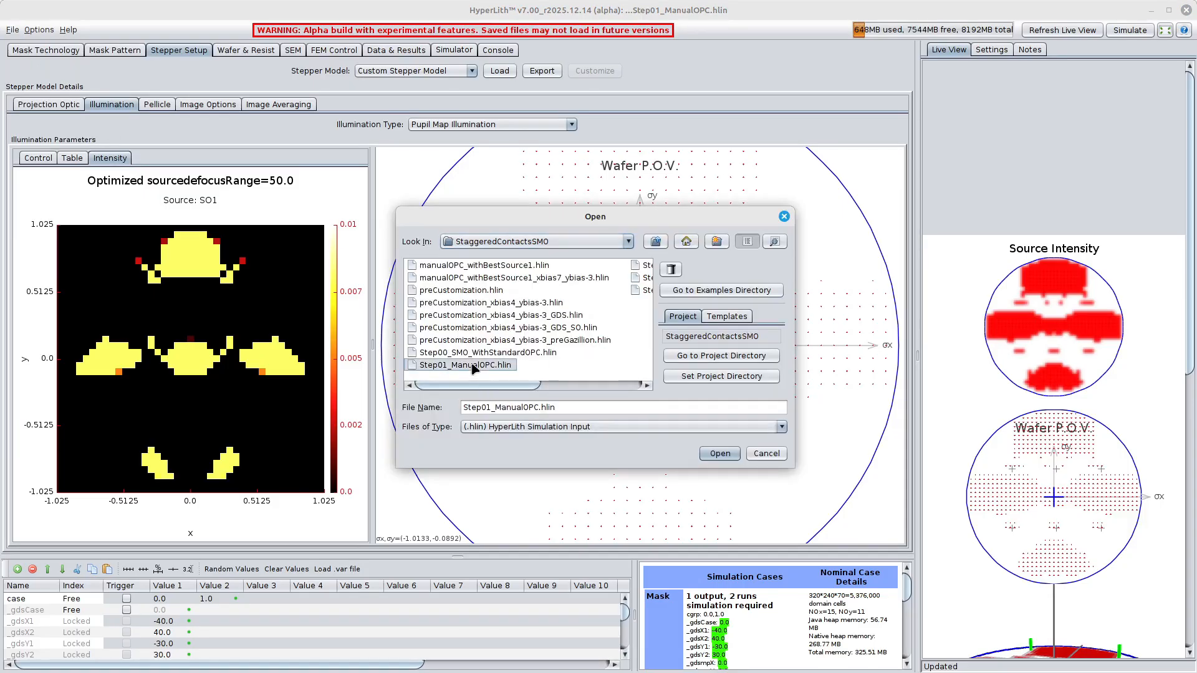
click(720, 454)
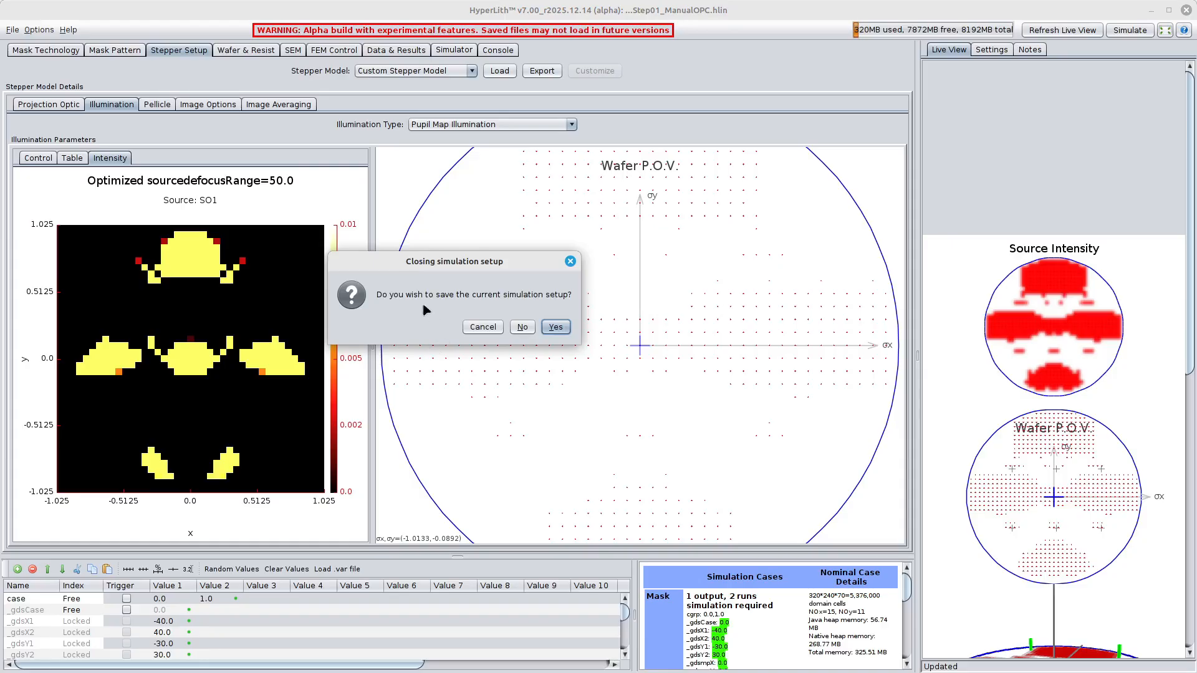
click(523, 328)
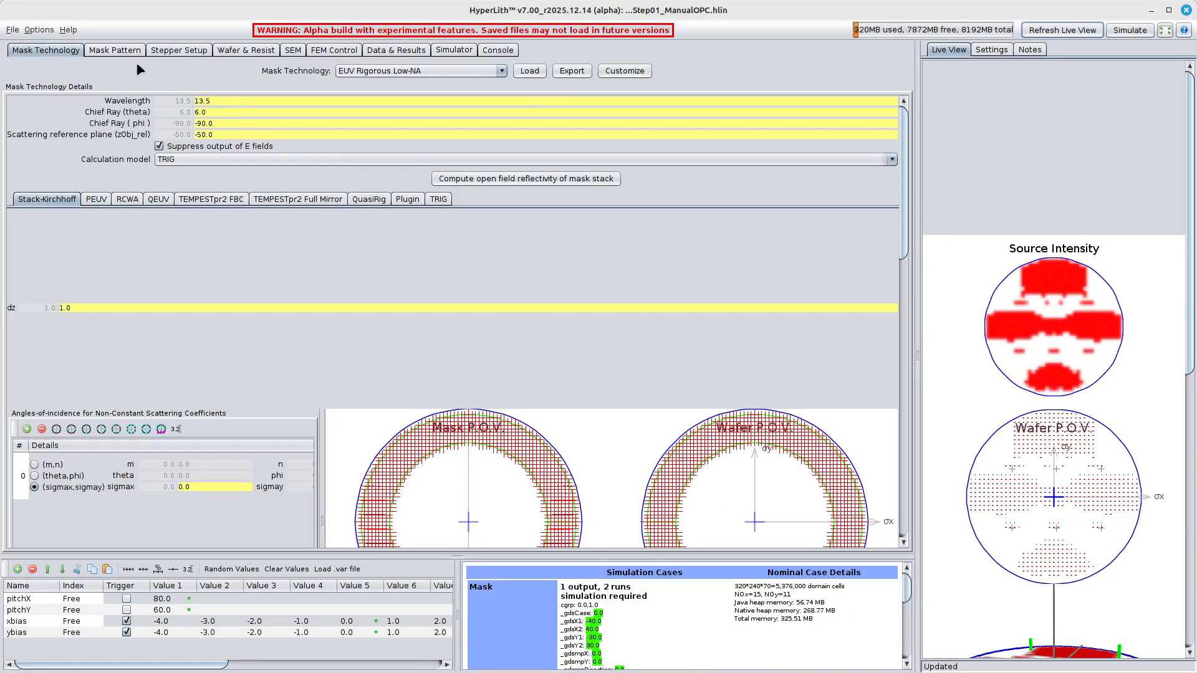
click(128, 53)
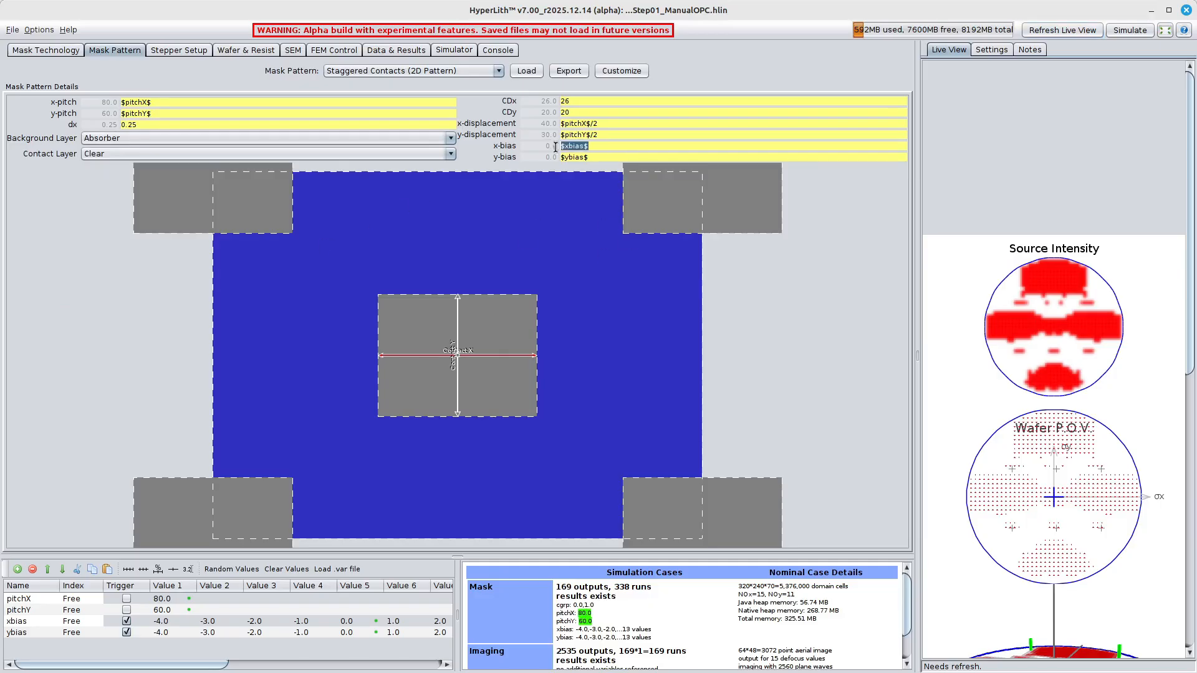
double_click(608, 144)
triple_click(596, 157)
Step: Customize the EUV Low-NA isomorphic stepper model and set its illumination type to Pupil Map Illumination
click(184, 51)
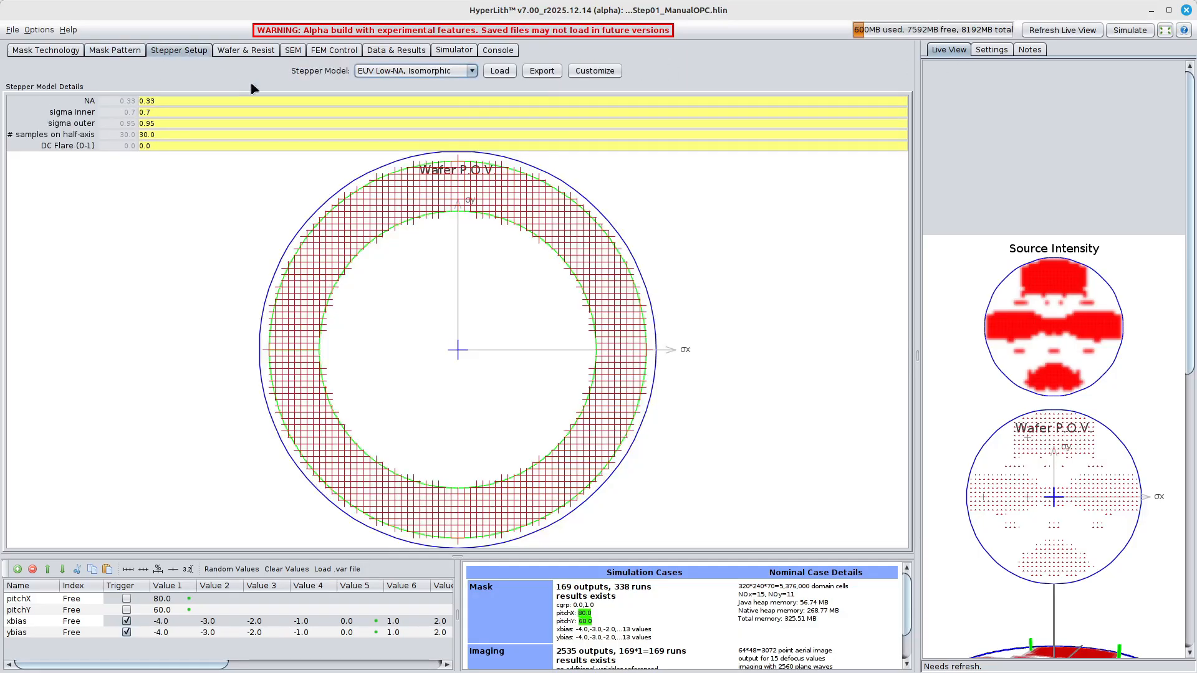
click(597, 72)
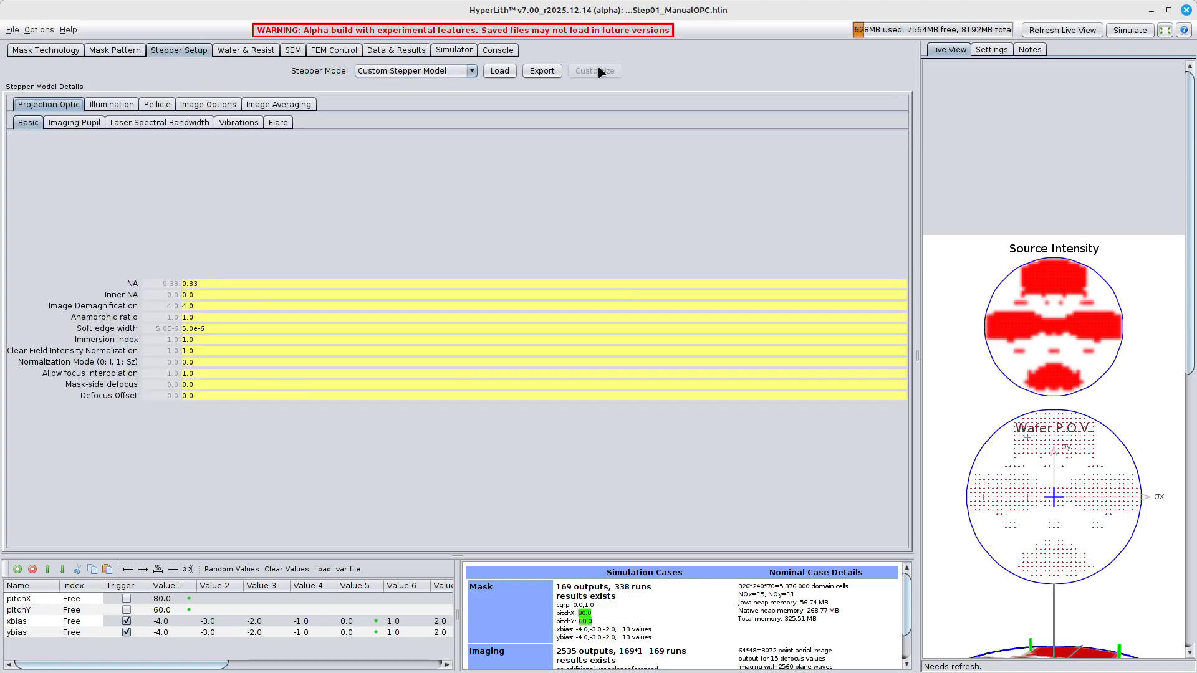
click(112, 104)
click(492, 124)
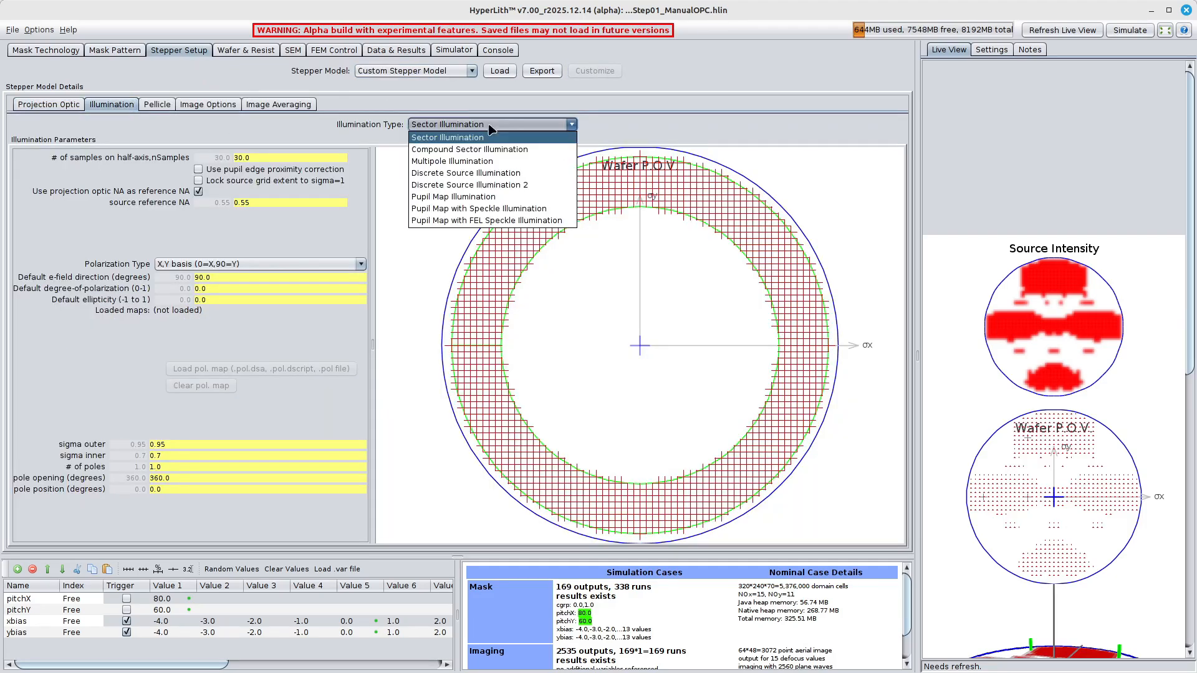
click(448, 196)
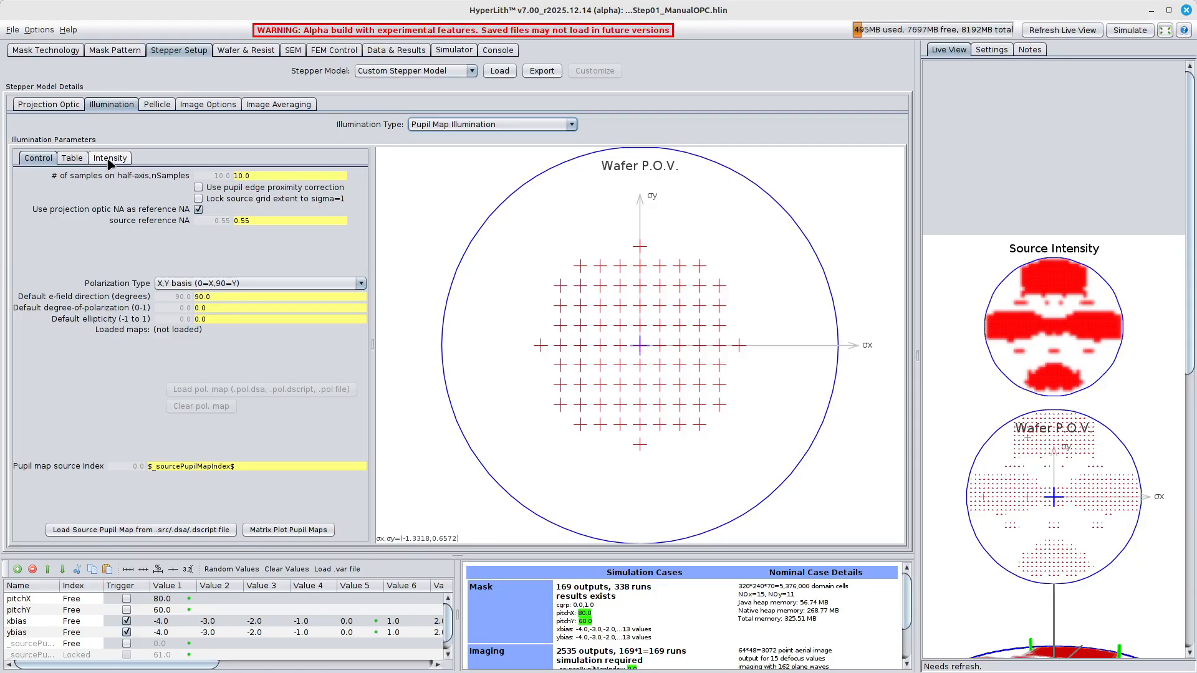
Step: Replace the default pupil map with the source file bestSource1b.src
click(73, 158)
click(81, 218)
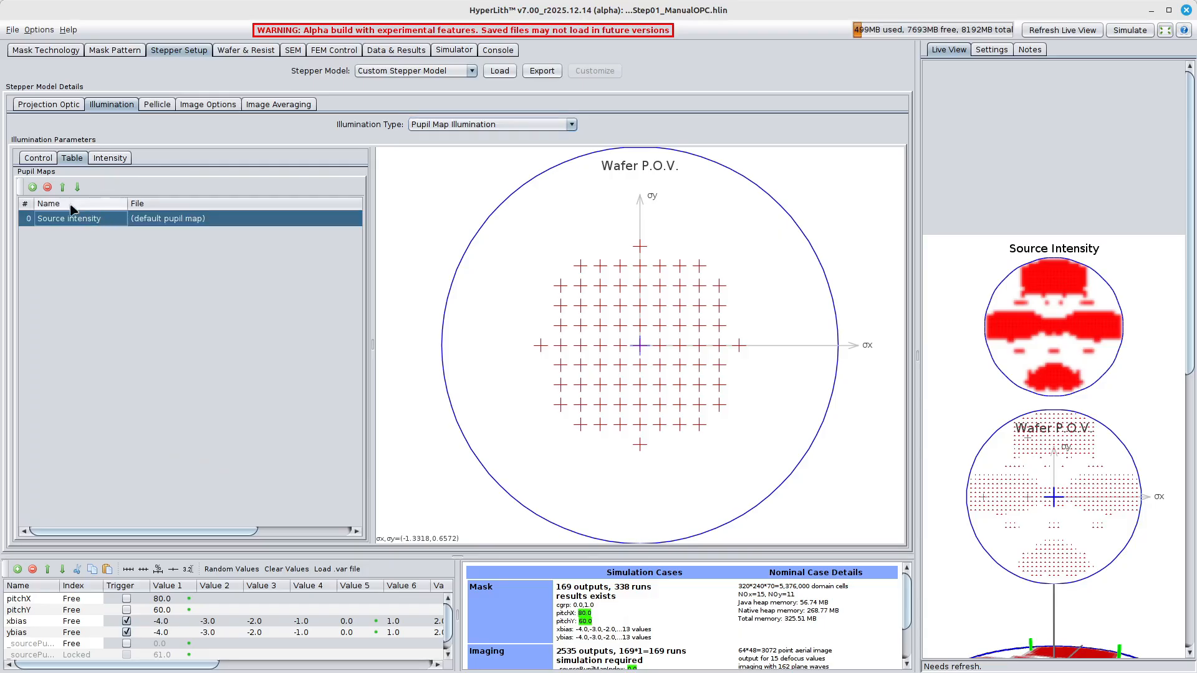
click(48, 187)
click(33, 187)
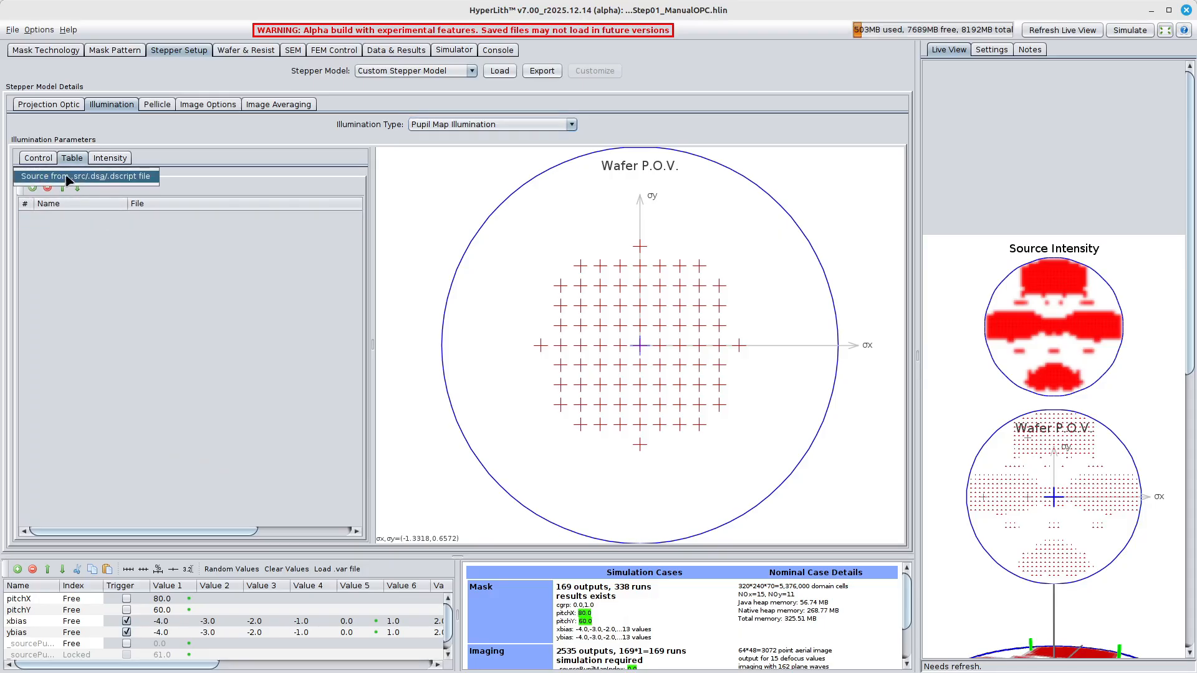
click(75, 299)
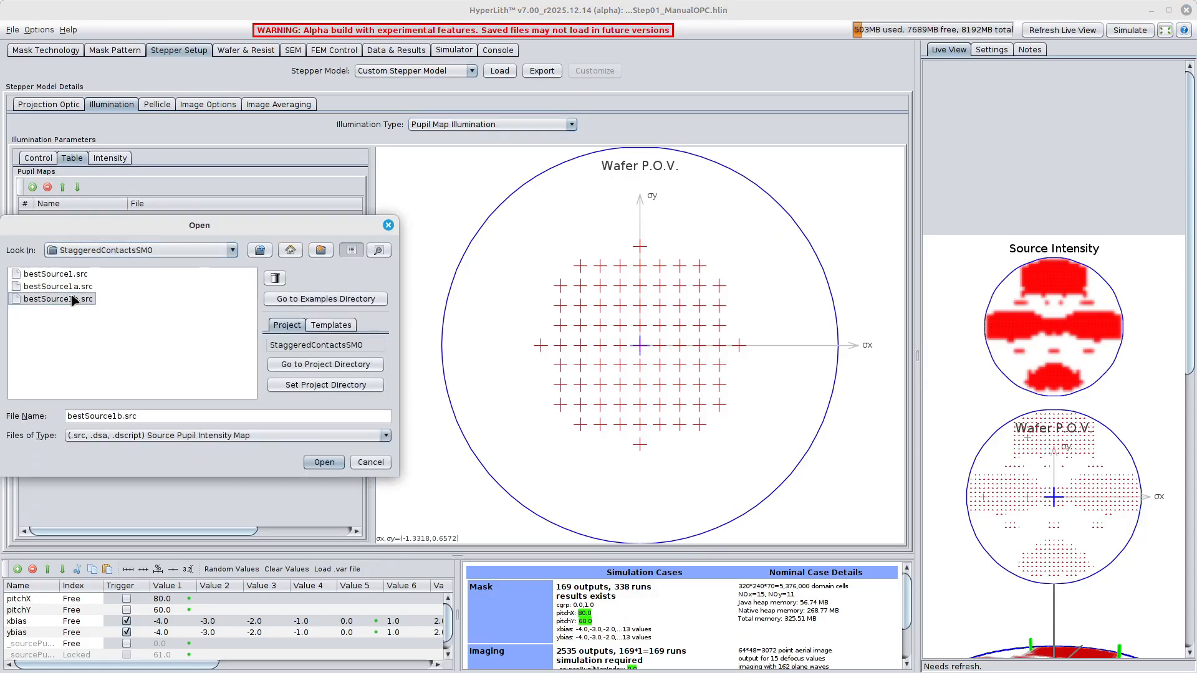
click(323, 462)
click(104, 222)
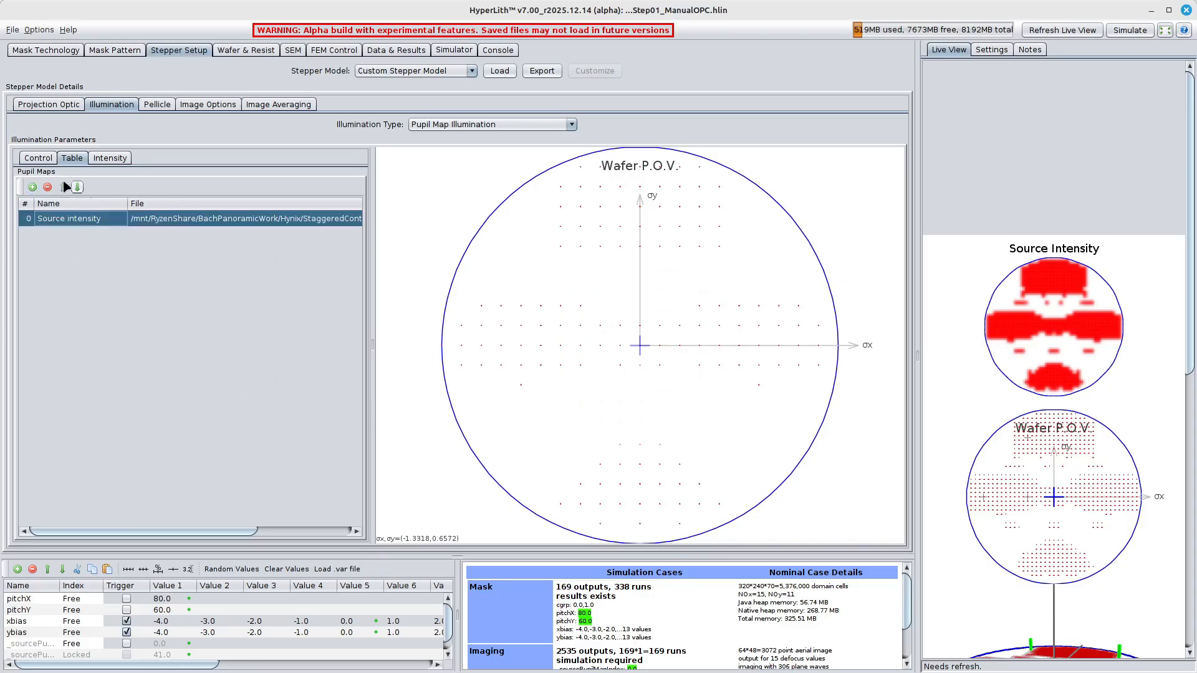
Step: Set the pupil map's number of samples on the half-axis to 20 and refresh the live view
click(38, 159)
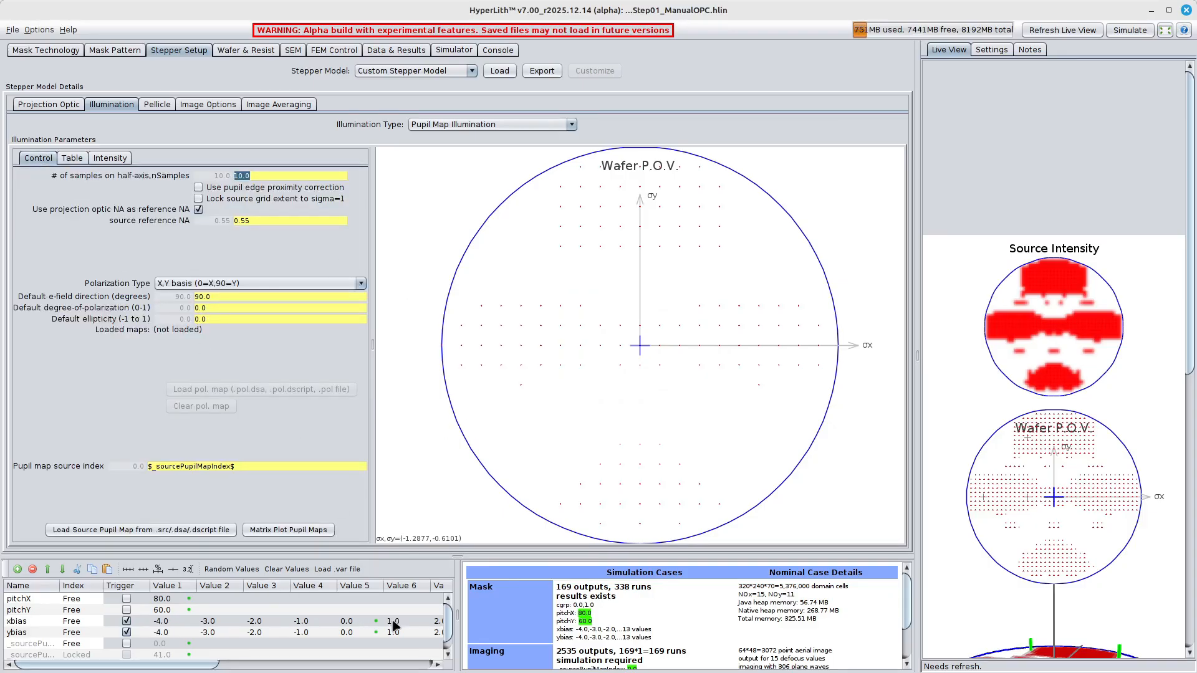
scroll(449, 624, down, 1)
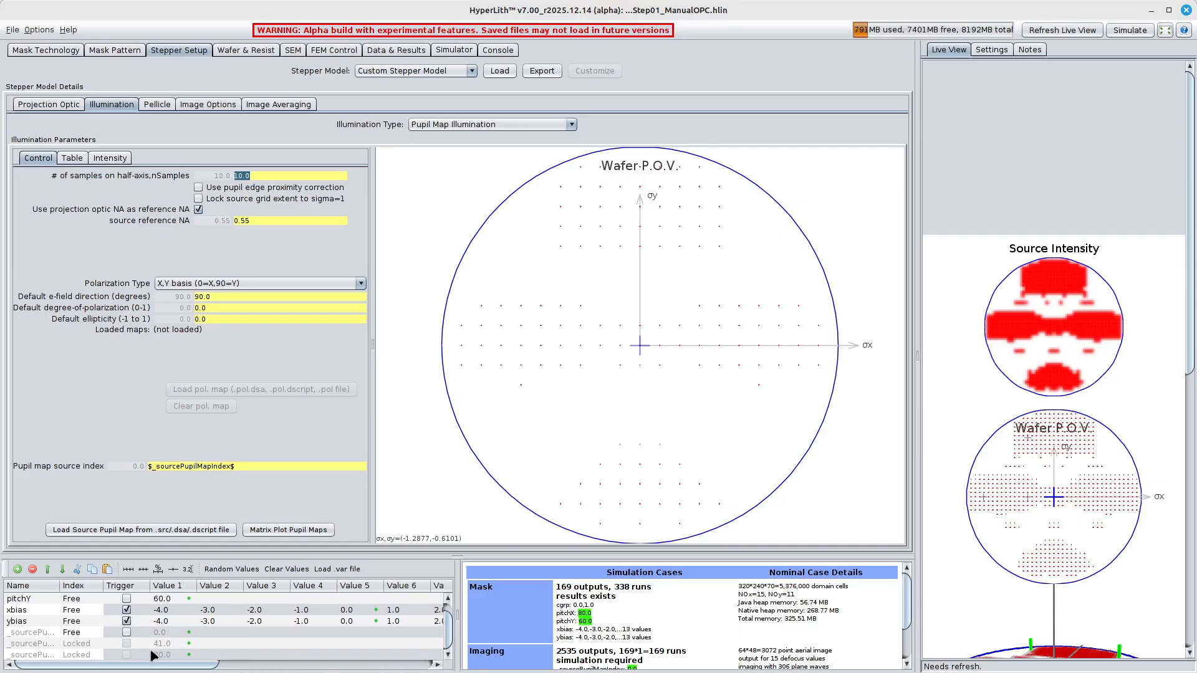
click(173, 657)
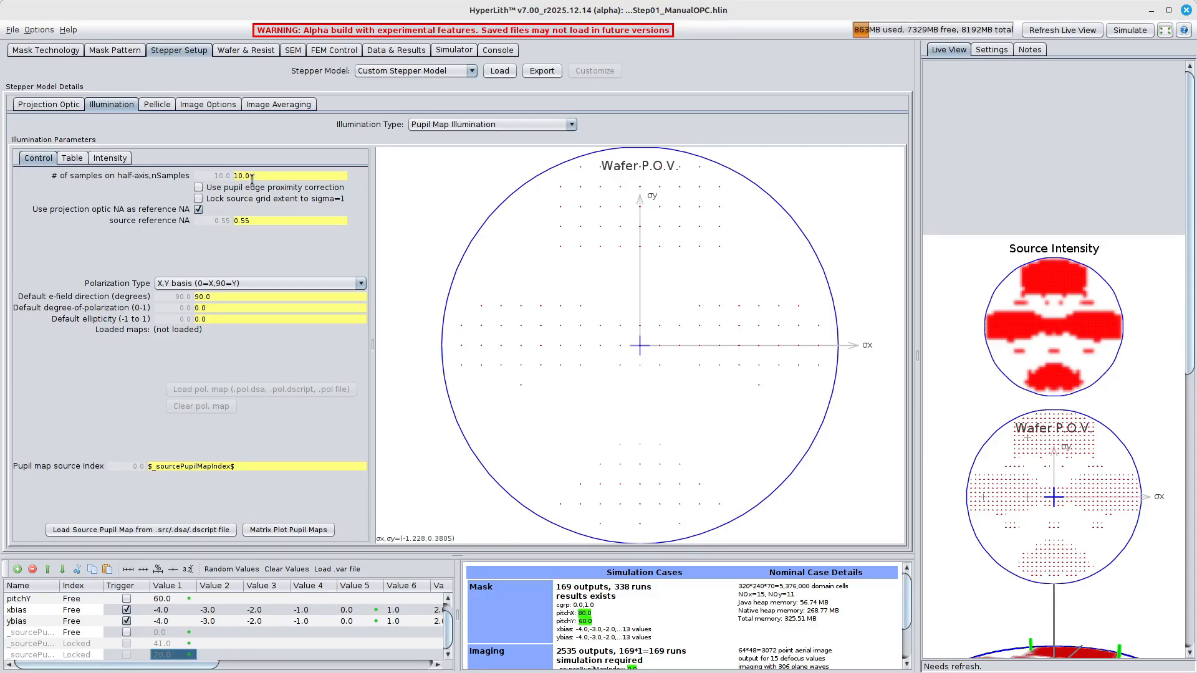
text(20)
key(Return)
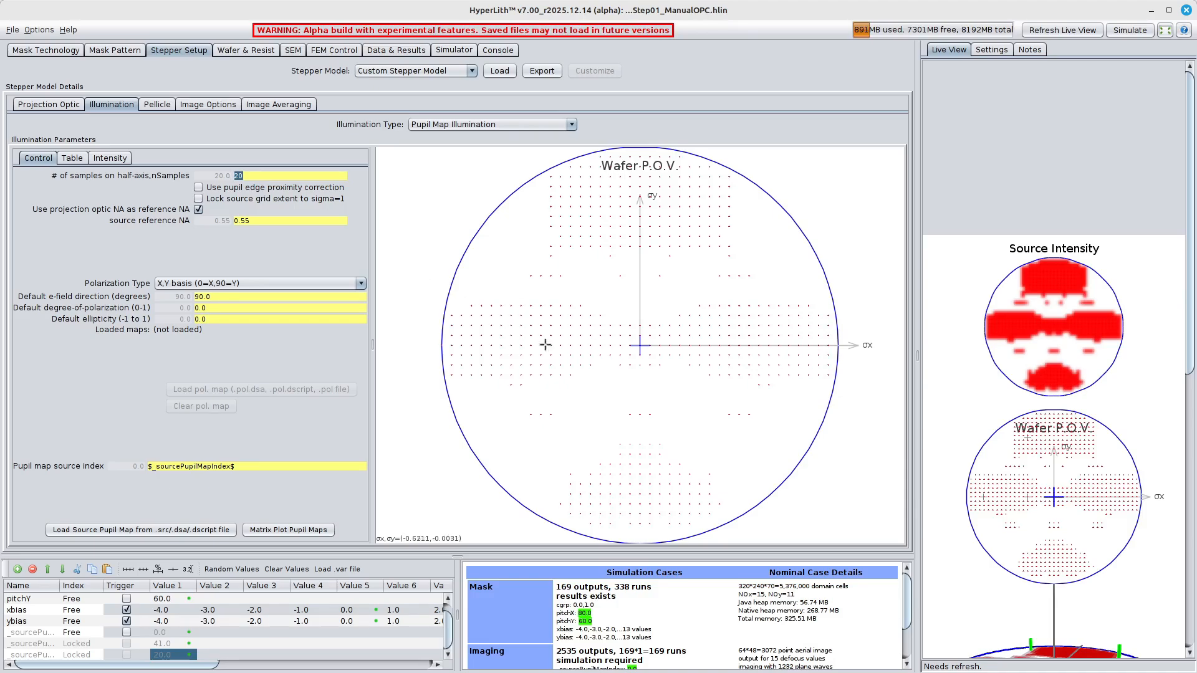
click(1061, 32)
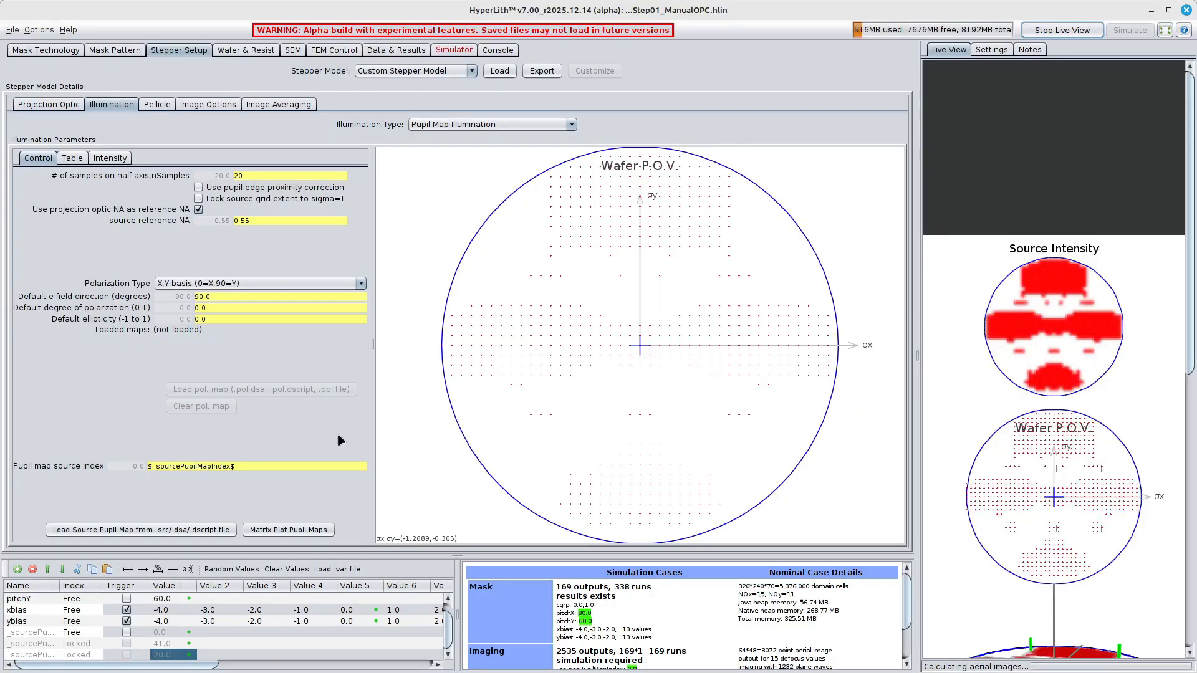
Step: Submit the xbias and ybias sweep simulation with data for FEM and Bossungs, and find the nominal thresholds for the loaded source
drag(26, 611, 27, 621)
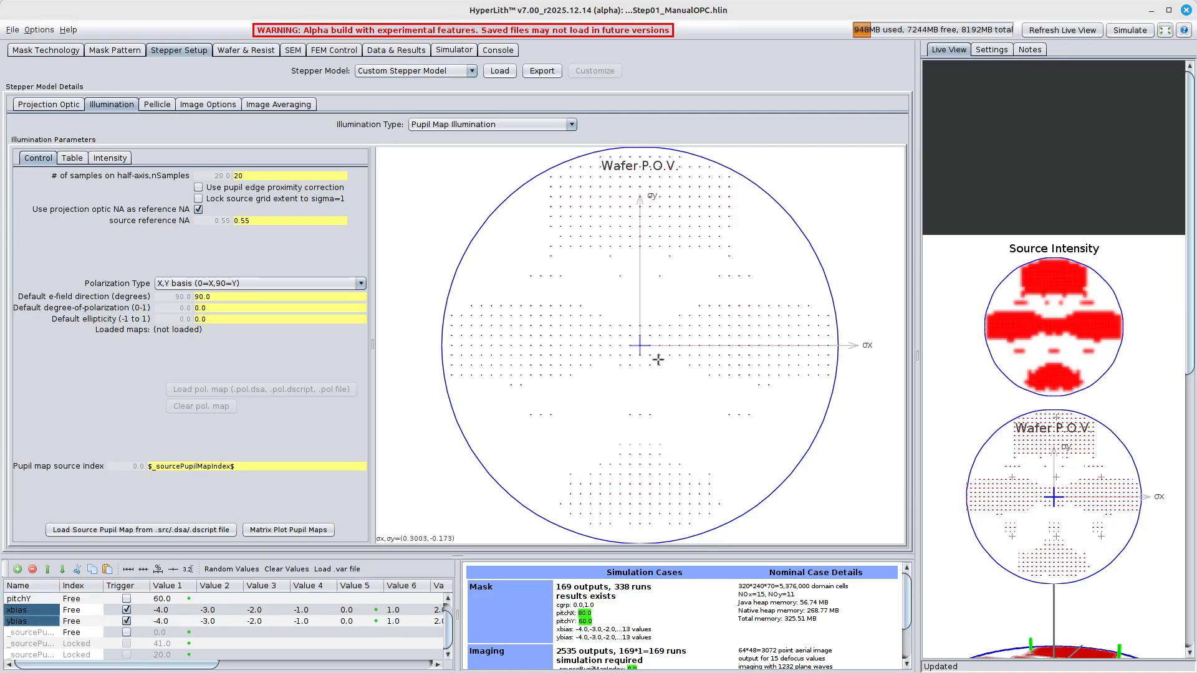
click(1130, 30)
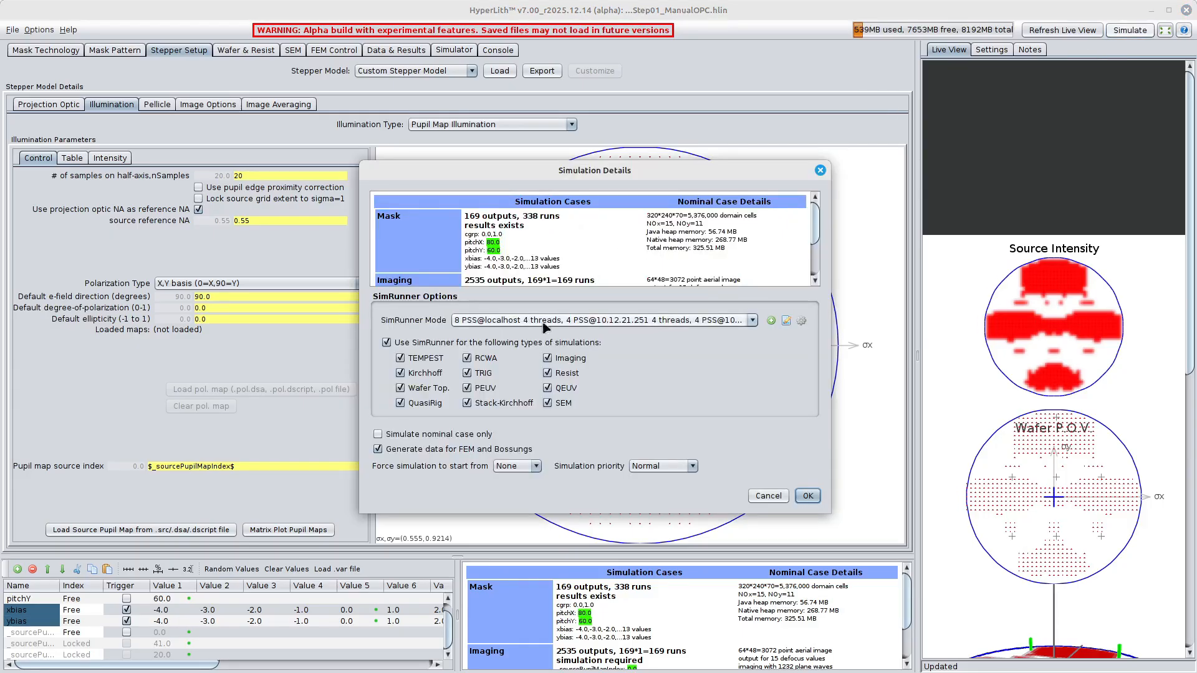
click(807, 496)
click(453, 53)
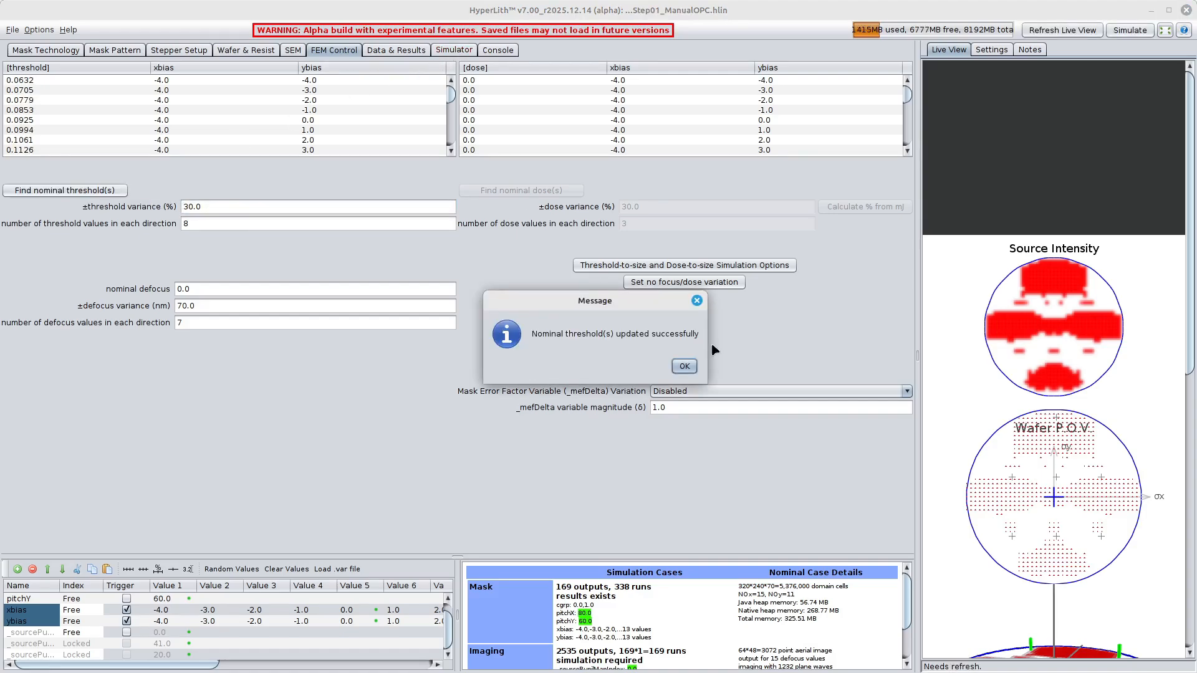
click(683, 366)
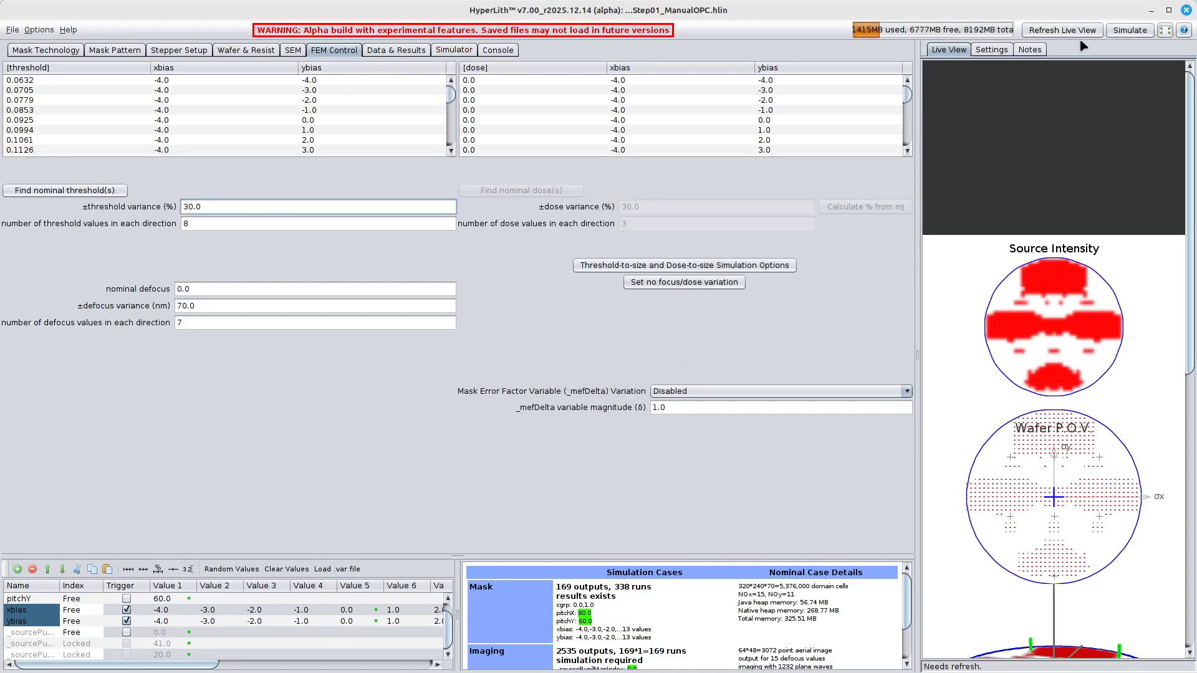
Step: Submit the xbias and ybias sweep simulation with data for FEM and Bossungs, and show its SimRunner progress
click(1131, 30)
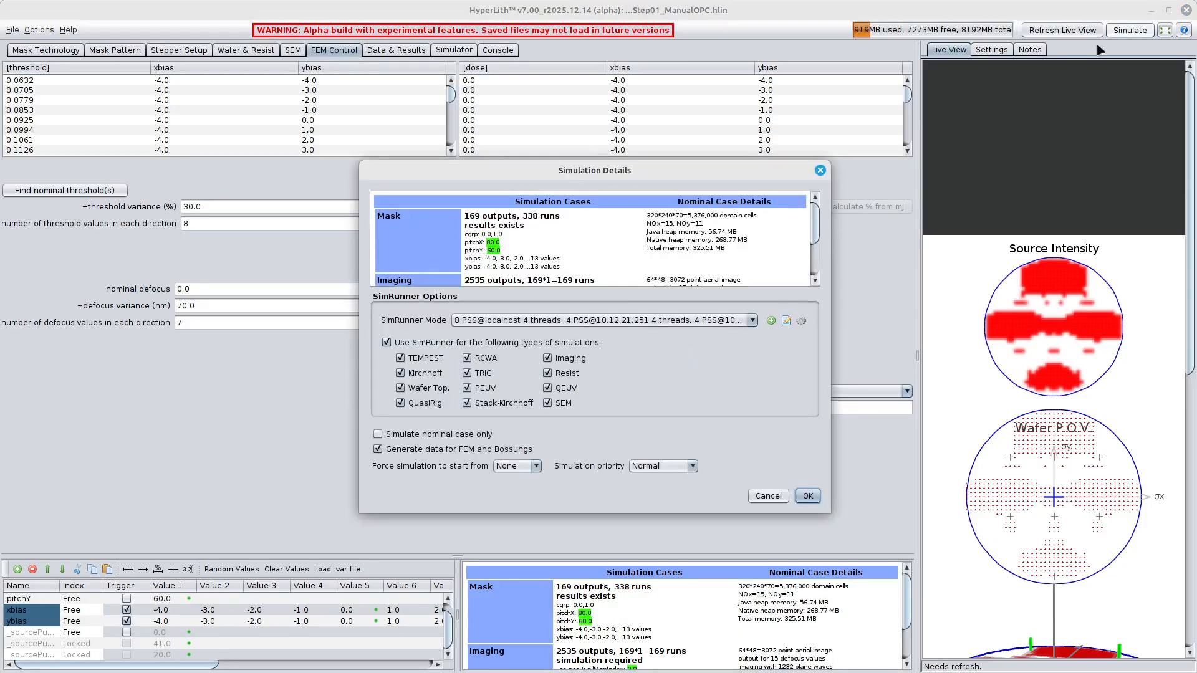
click(804, 496)
click(451, 52)
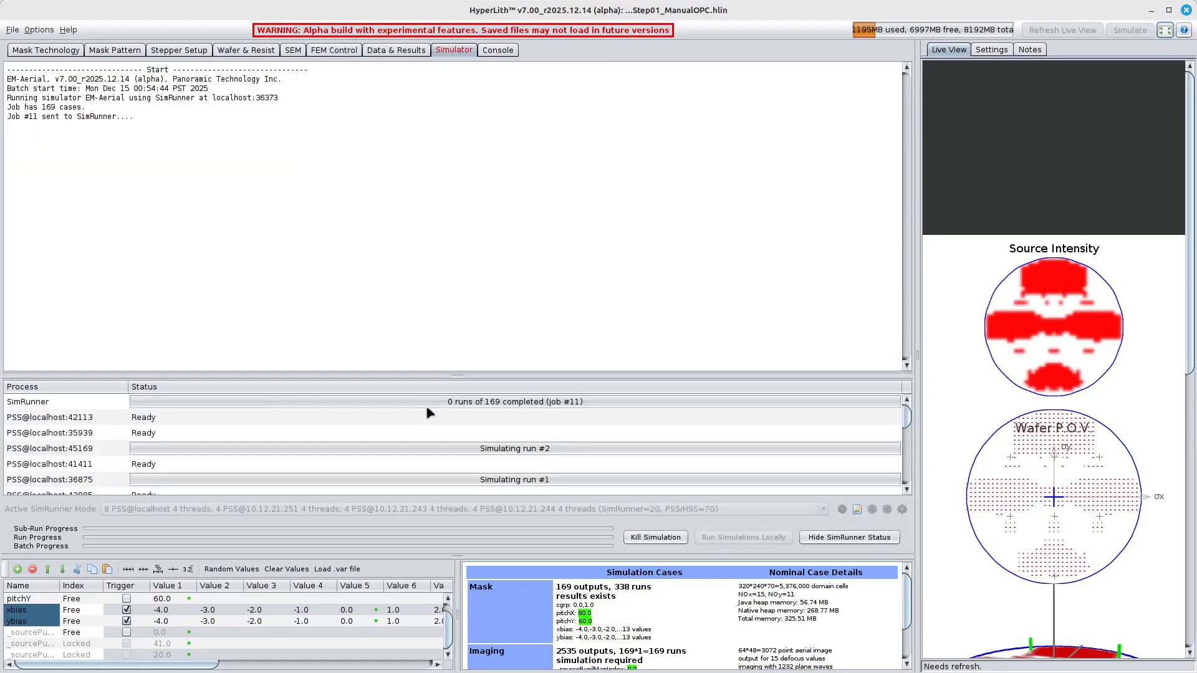
drag(468, 370, 468, 182)
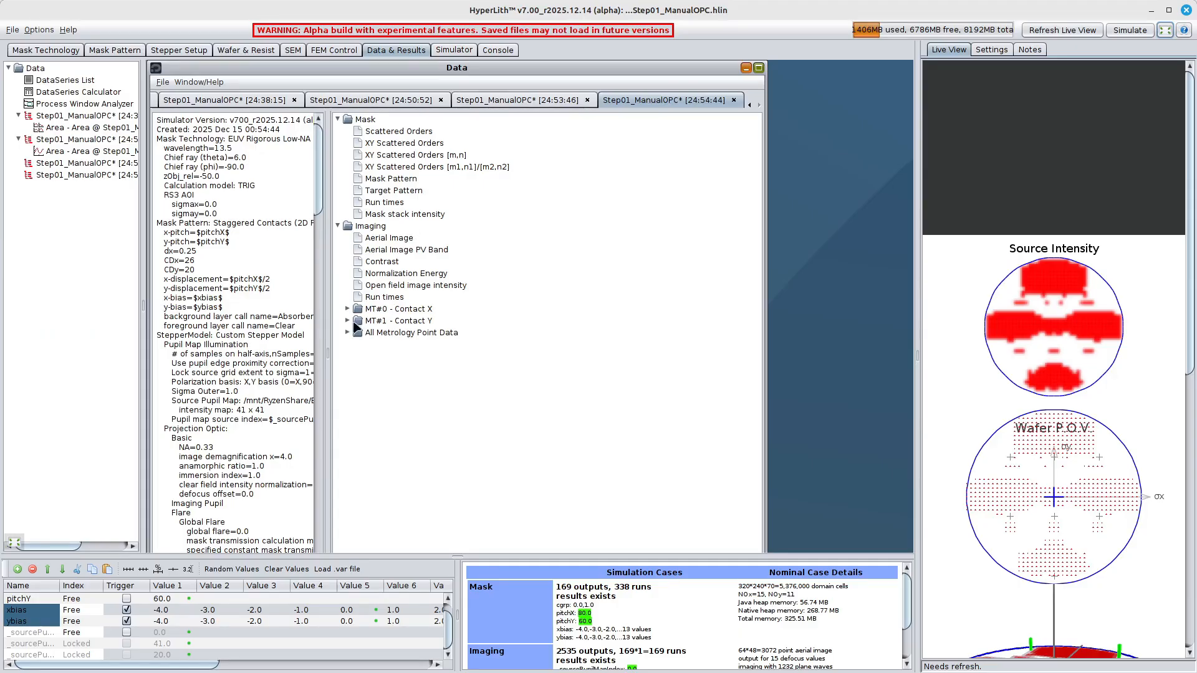
Step: Plot the Area process window metric of all metrology points against xbias and ybias for the newest results, with the plot enlarged to full view
click(349, 332)
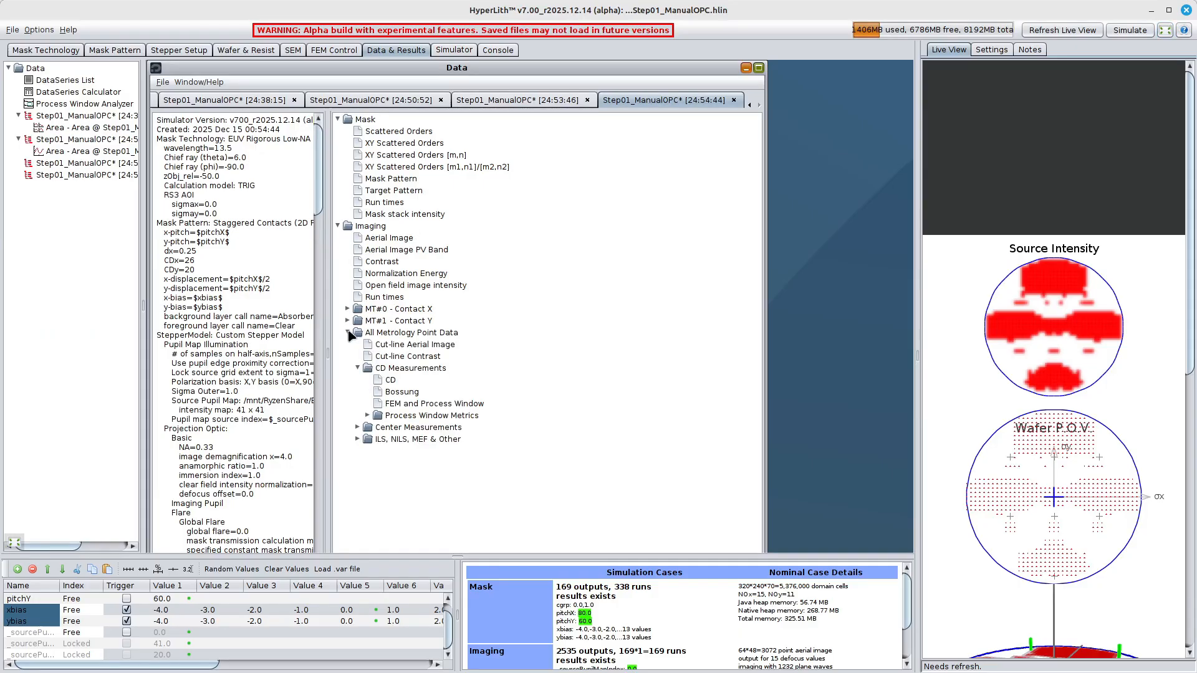
click(367, 416)
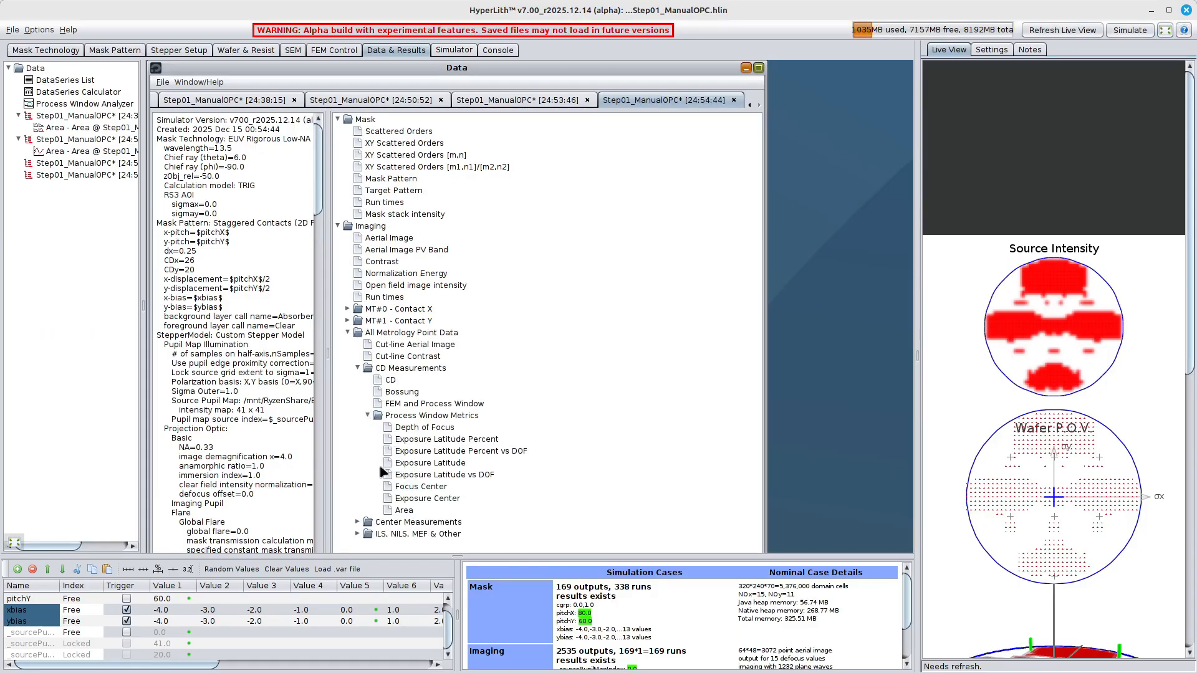
click(396, 510)
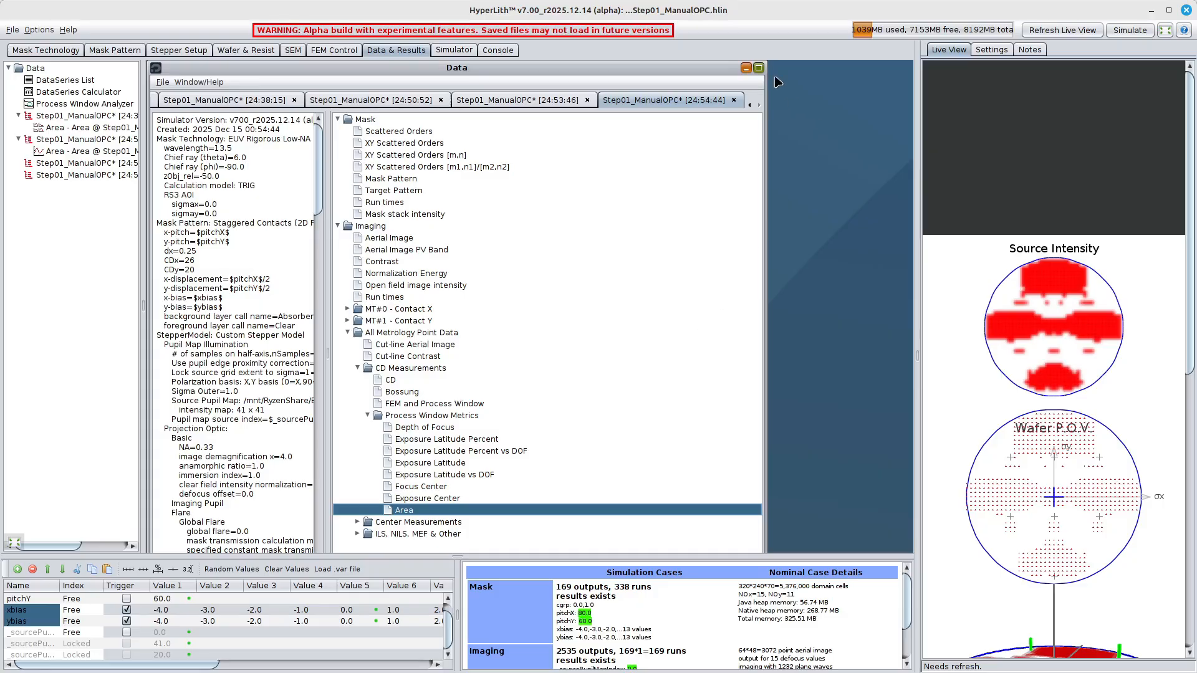
click(759, 67)
click(433, 536)
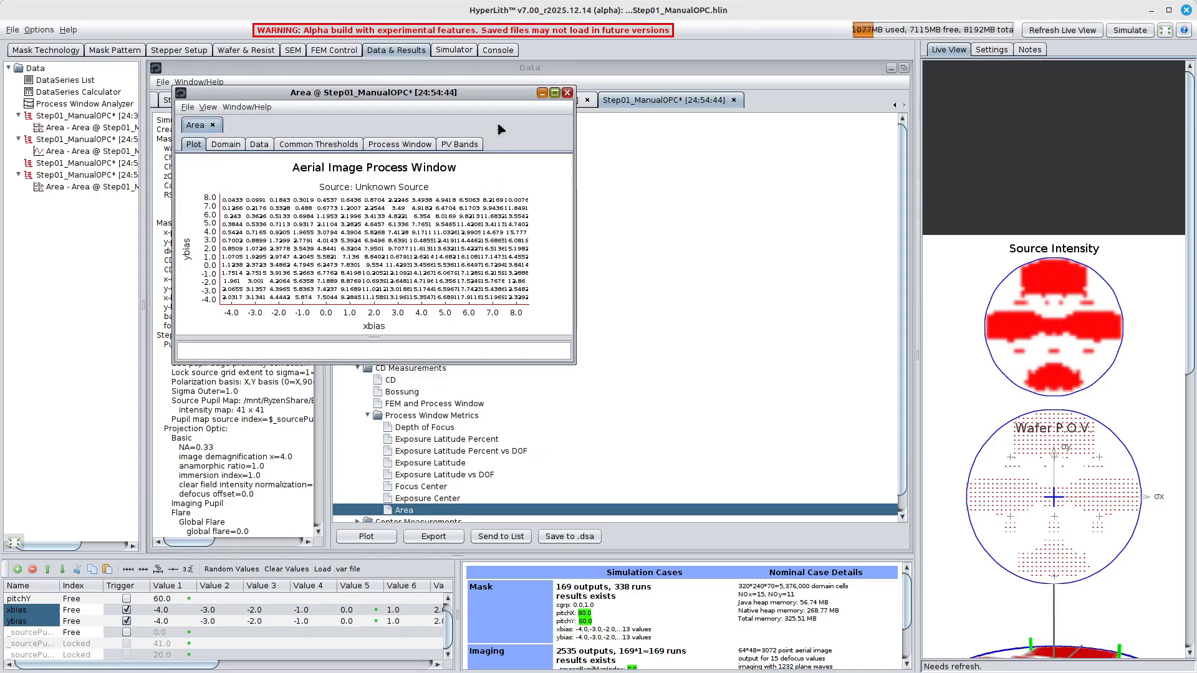
click(554, 92)
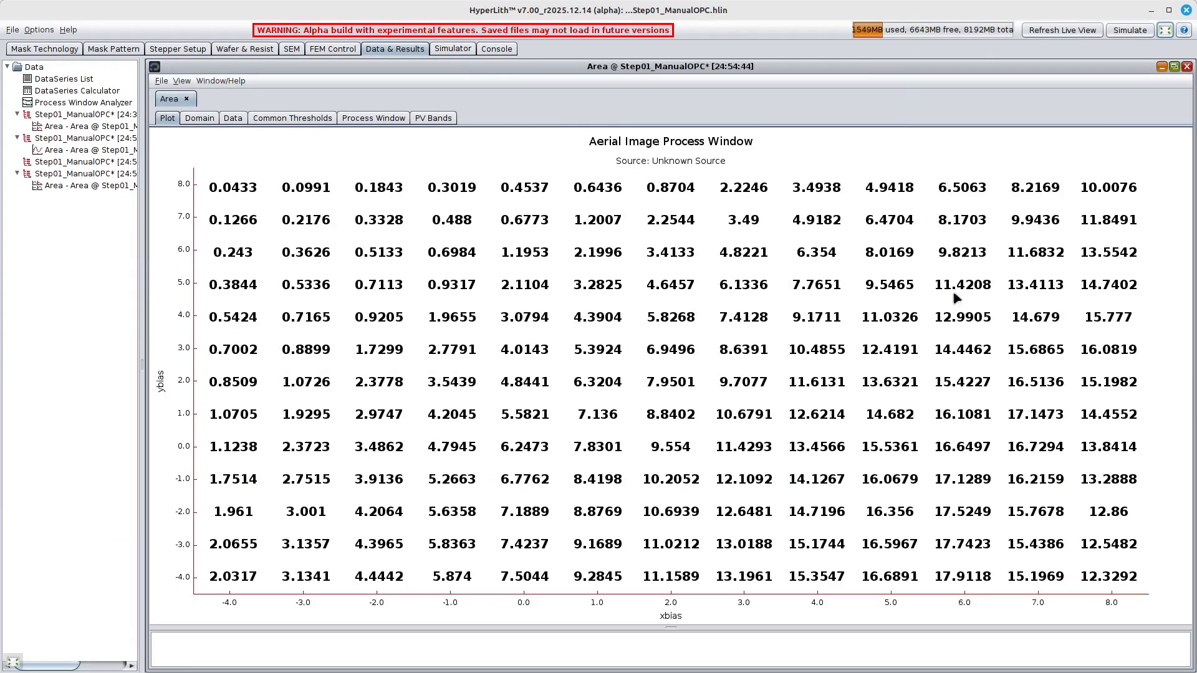
click(1166, 32)
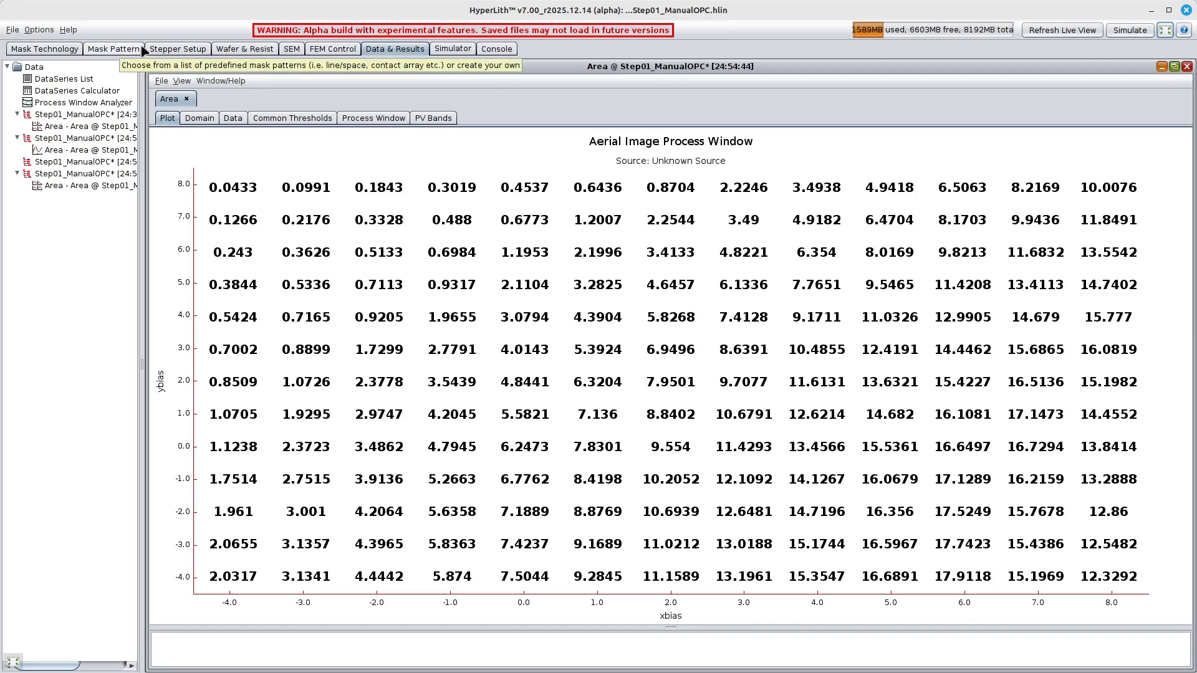
Step: Start an FEM and Process Window plot of the newest results with xbias 6.0 and ybias -4.0
click(1160, 67)
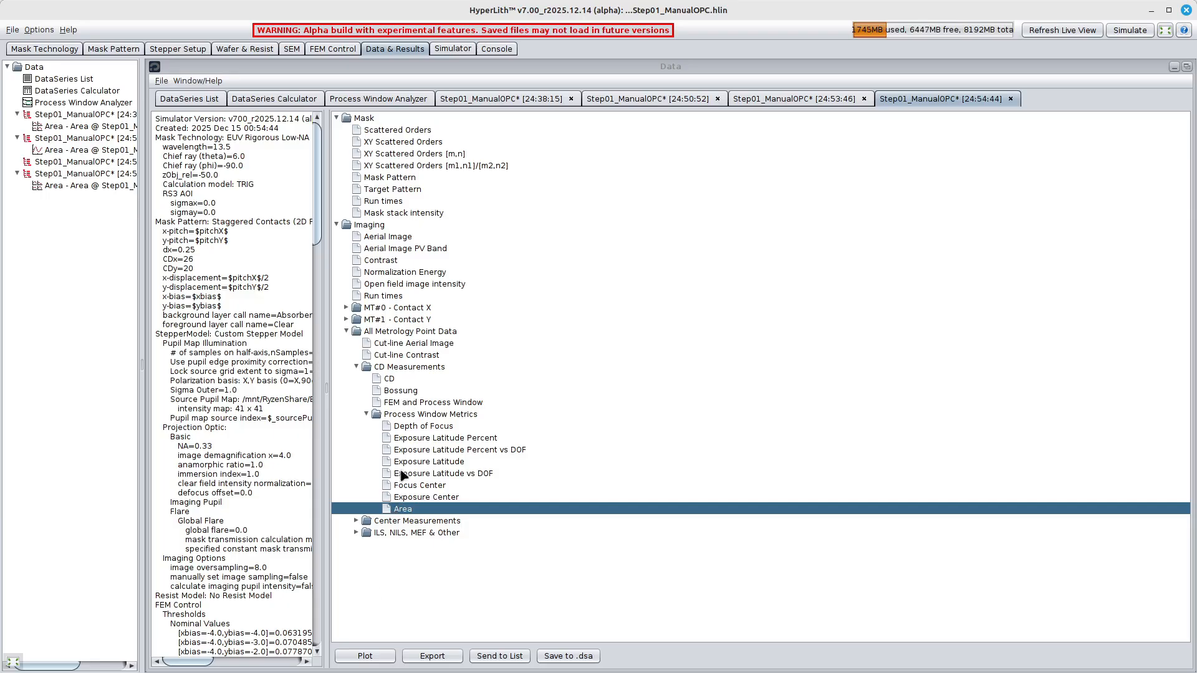
click(414, 403)
click(365, 656)
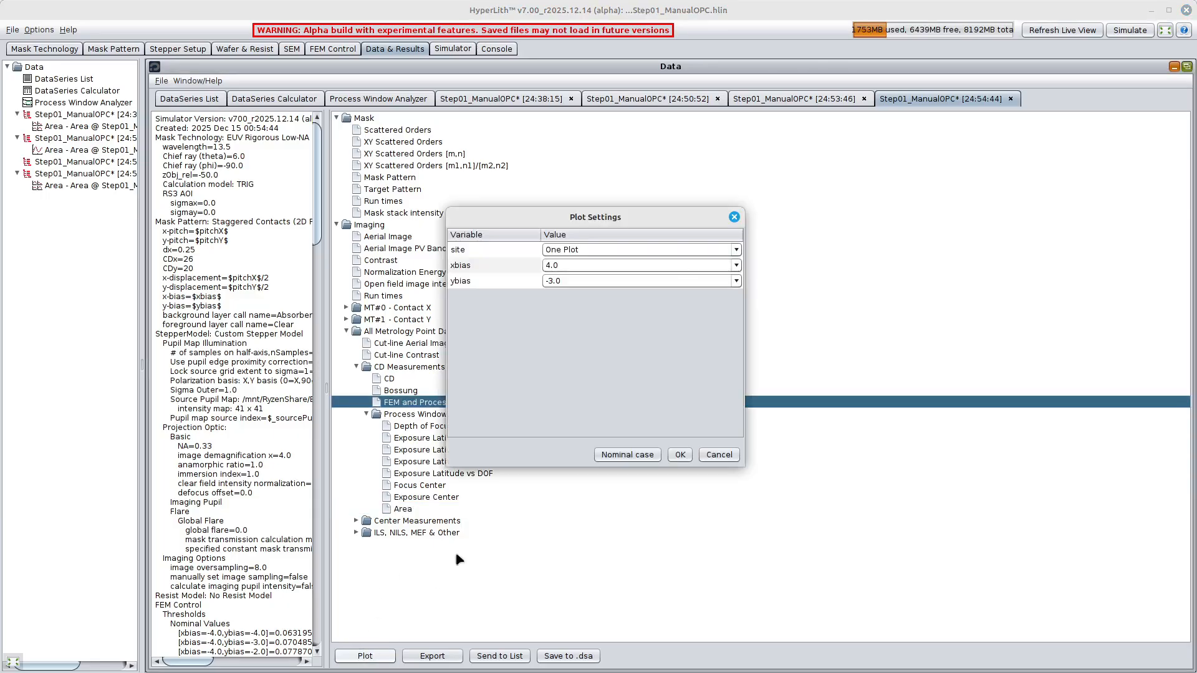
click(668, 273)
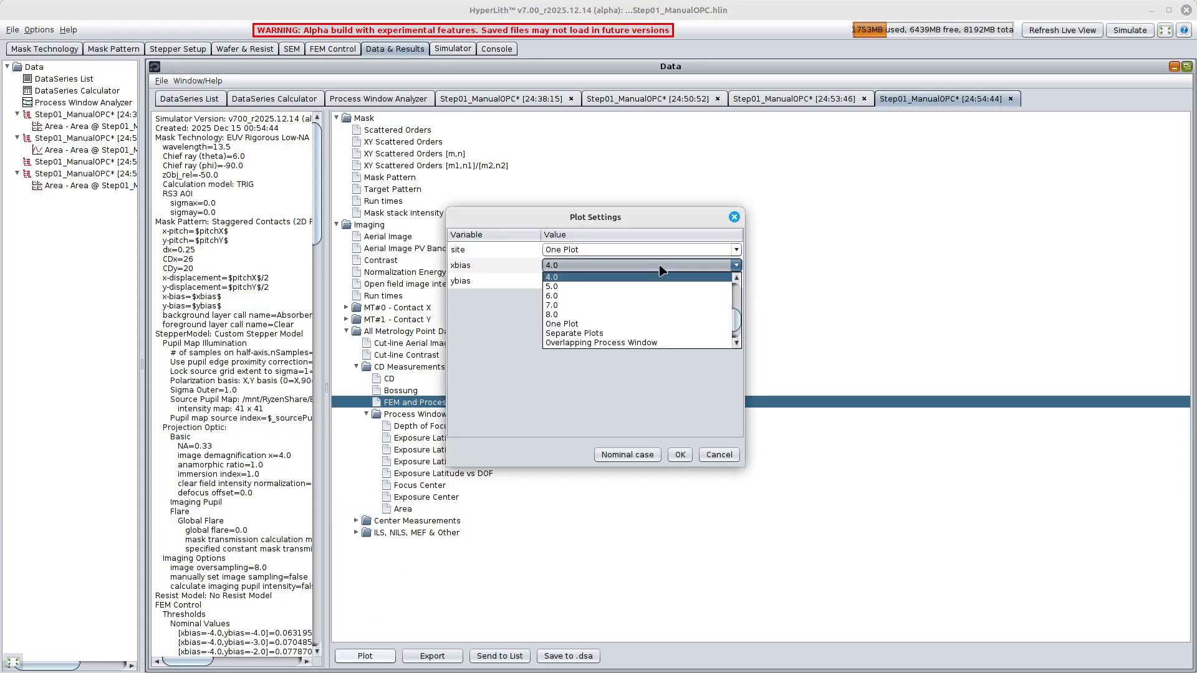
click(629, 293)
click(631, 281)
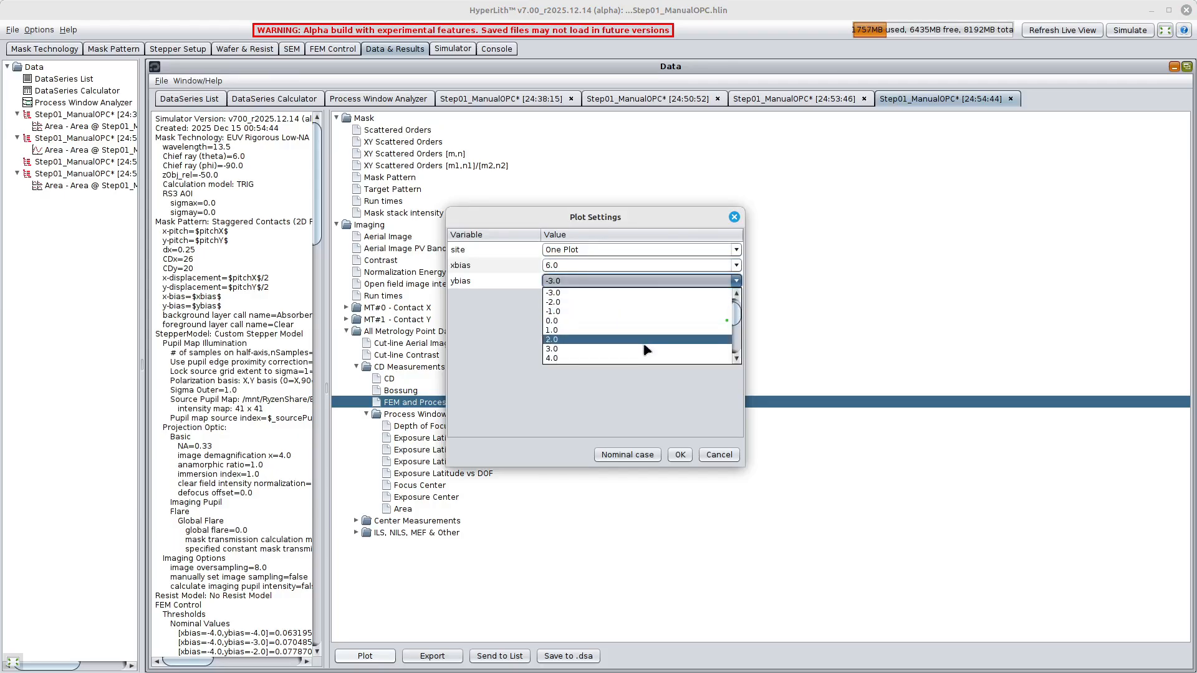
scroll(642, 330, up, 2)
click(627, 302)
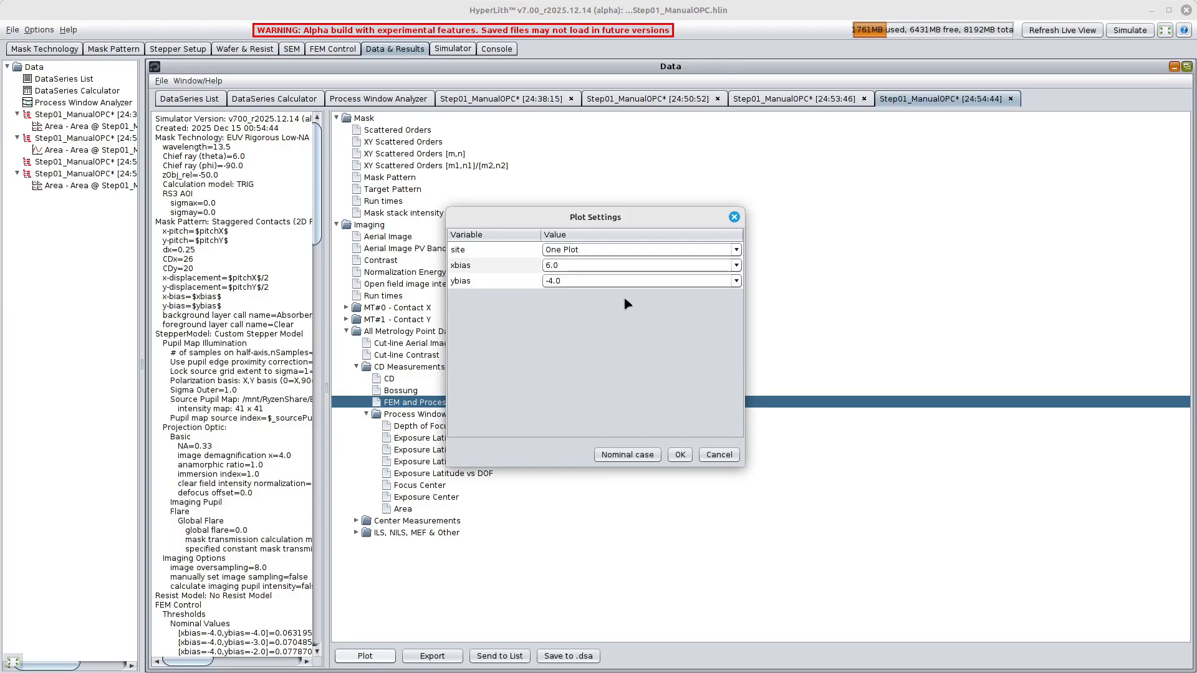
Step: Set the site to Overlapping Process Window, generate the FEM plot, and enlarge it with the overlap info box inside the ellipse
click(625, 251)
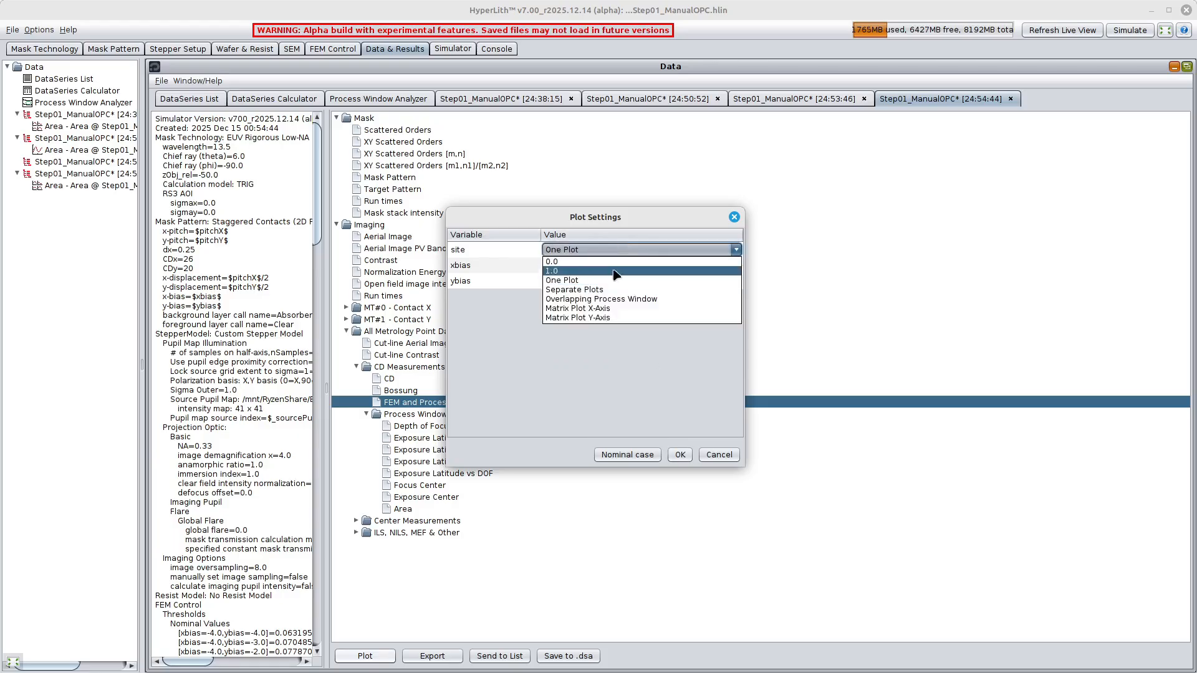
click(611, 300)
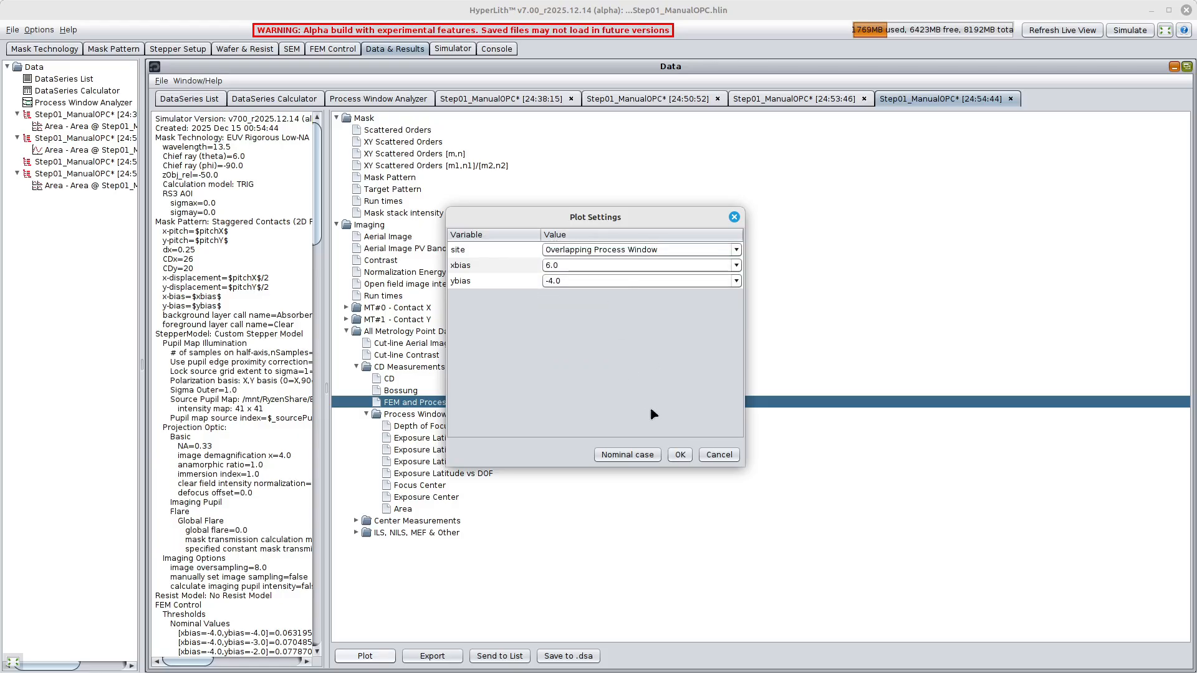
click(680, 454)
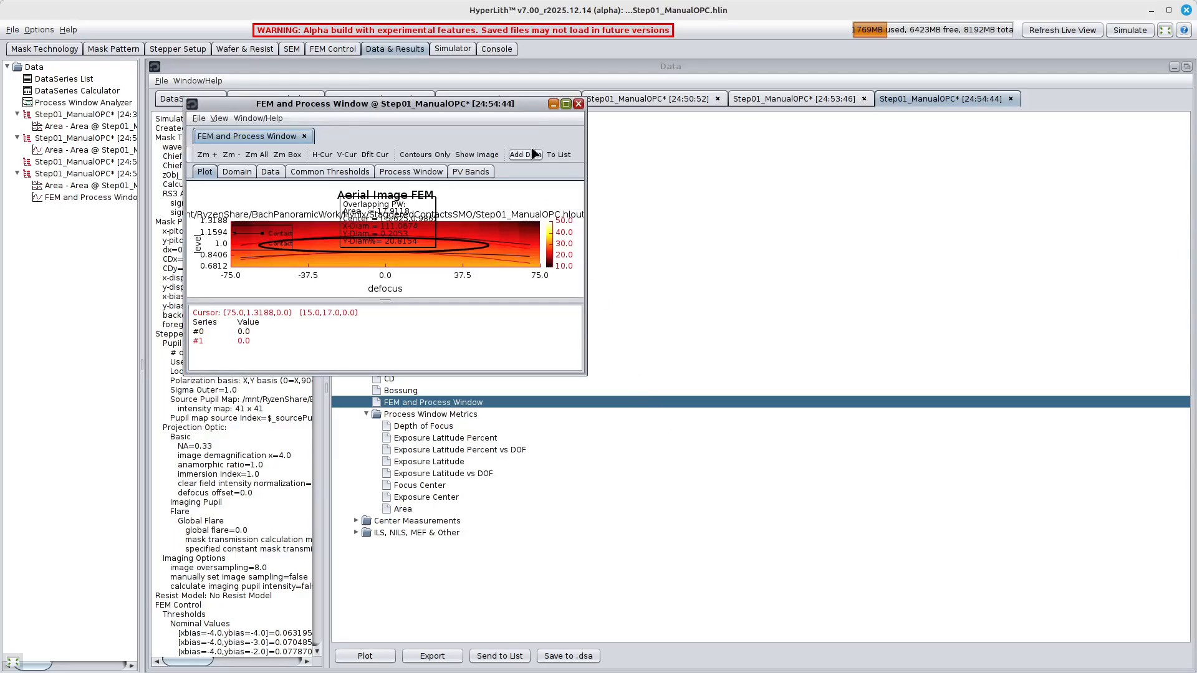
click(565, 104)
drag(395, 200, 623, 334)
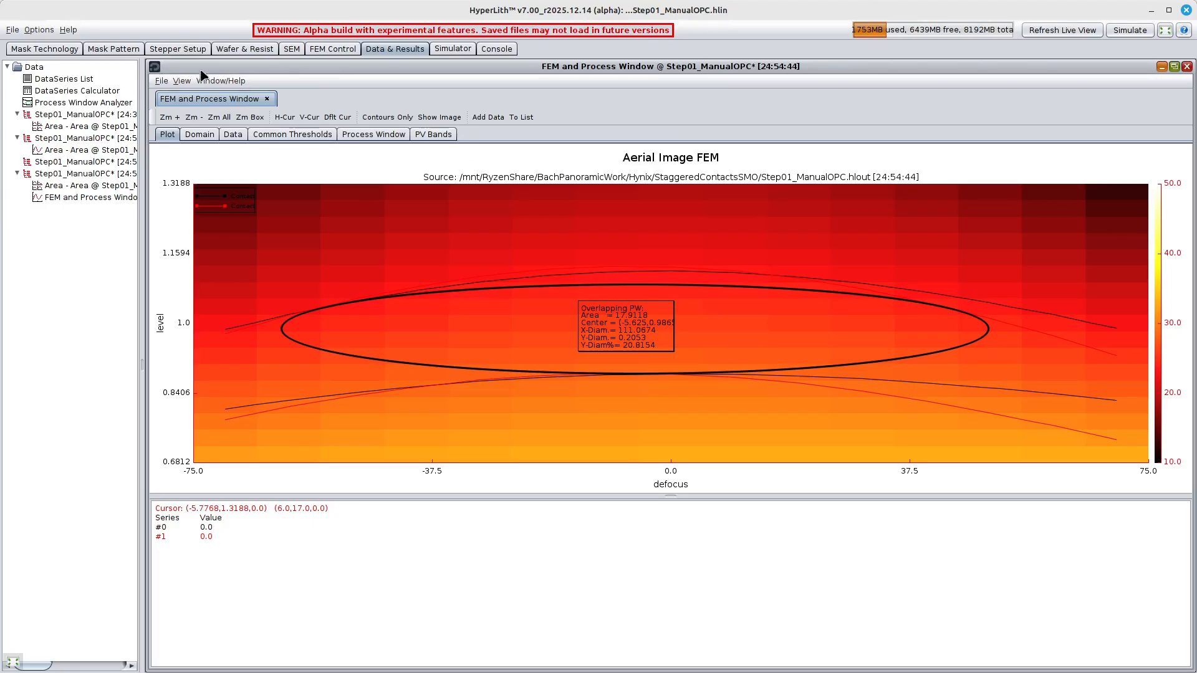
click(178, 48)
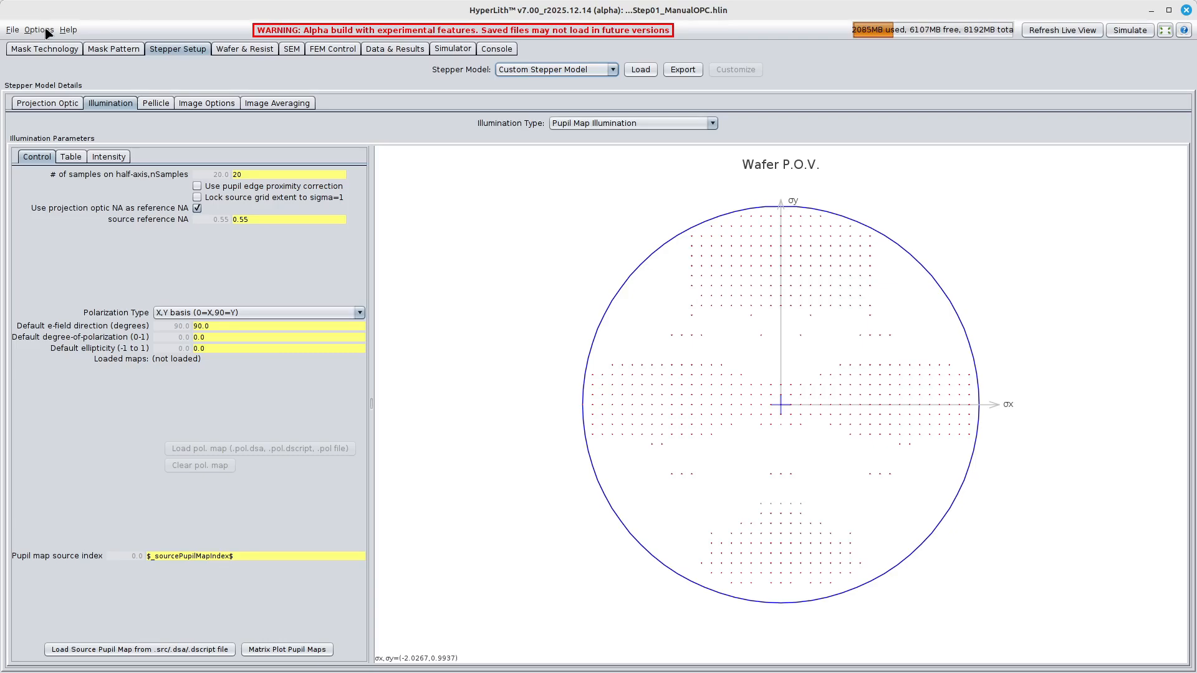
click(12, 30)
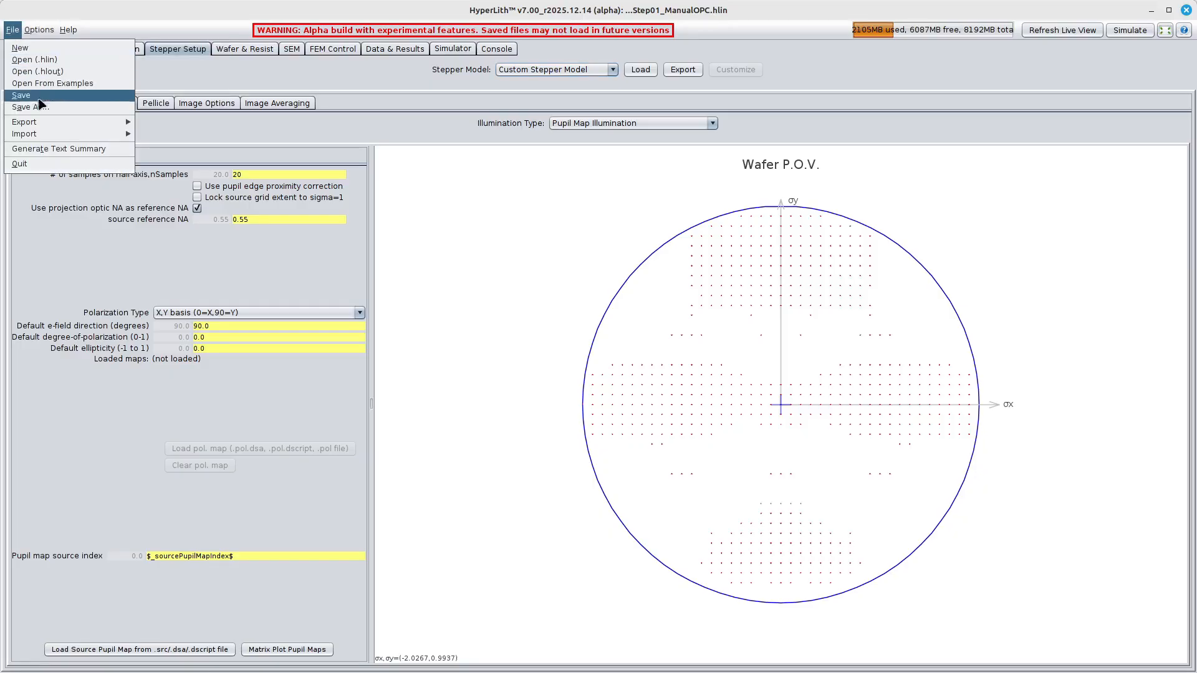
mouse_move(44, 125)
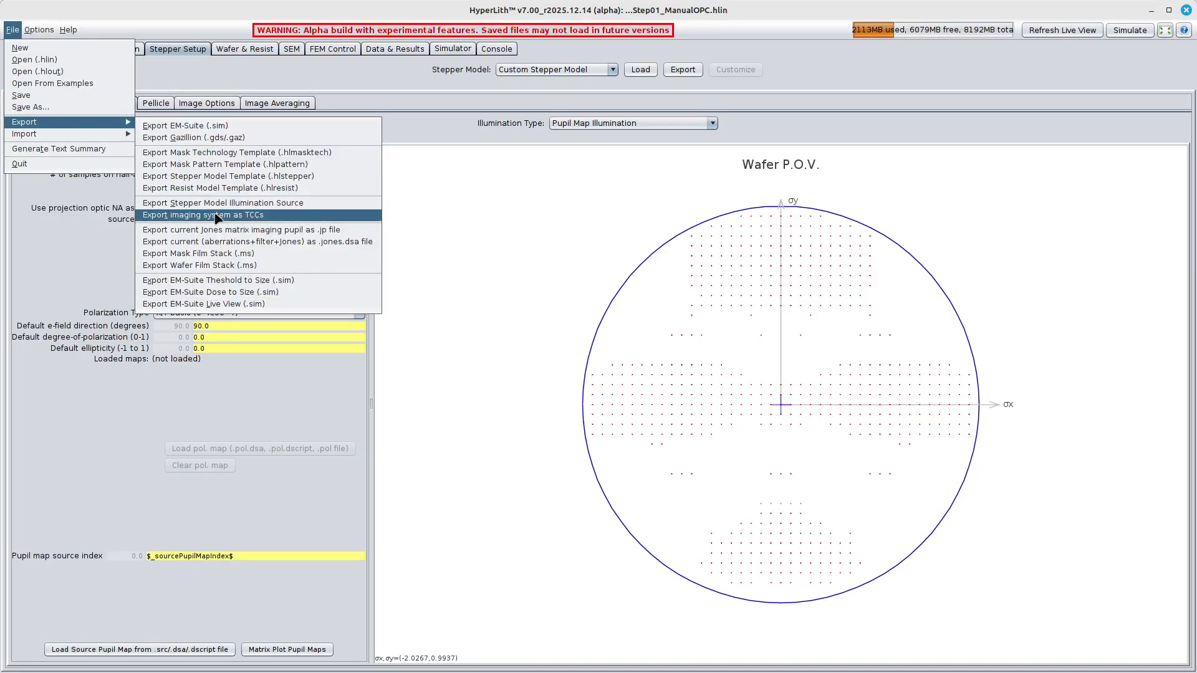
click(232, 80)
Step: Refresh the live view alongside the mask technology settings, and switch to the manual OPC workflow slides
click(65, 52)
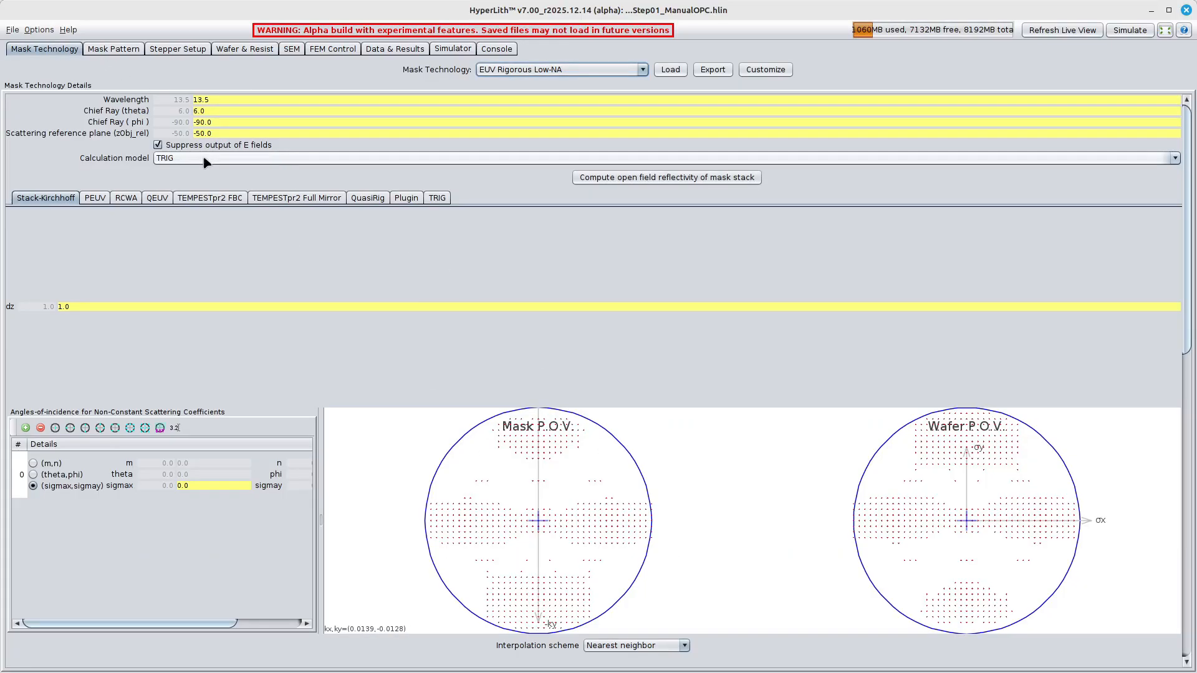
click(1164, 30)
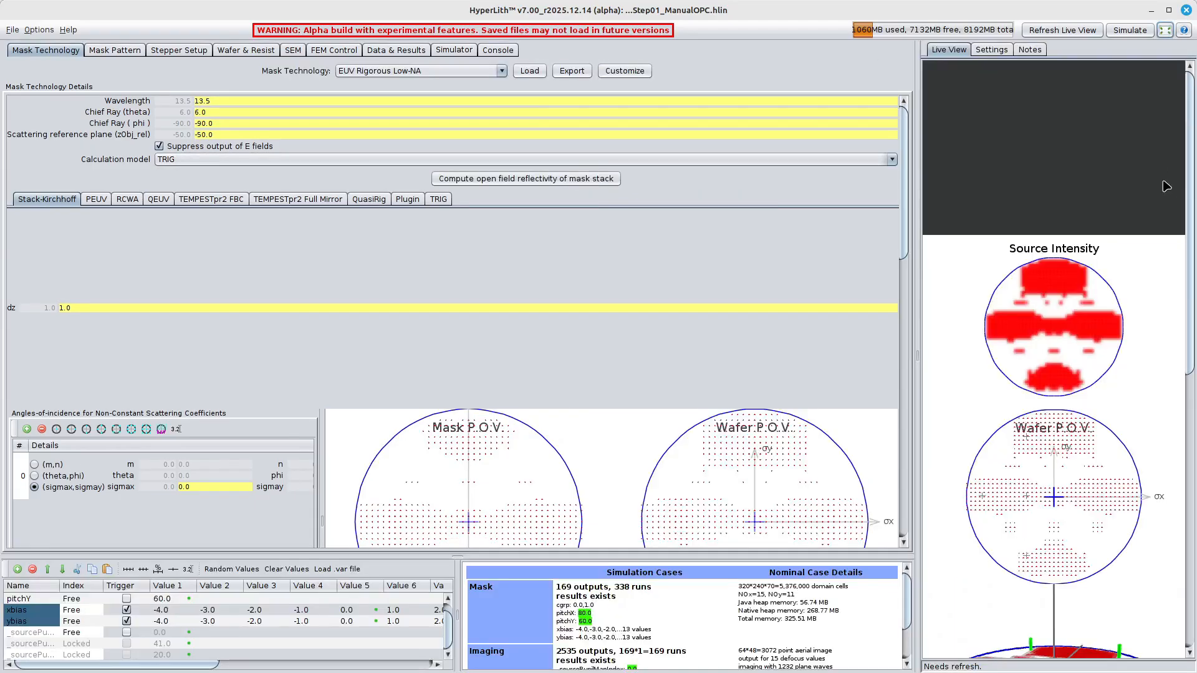
click(1061, 30)
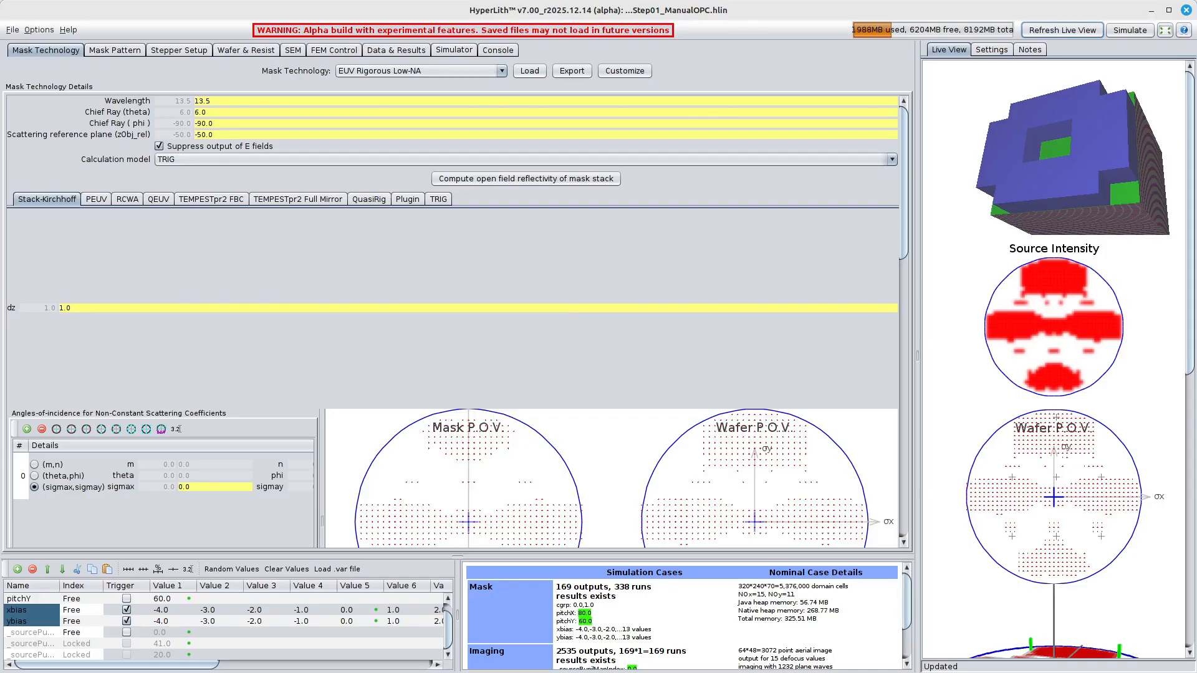
key(alt+Tab)
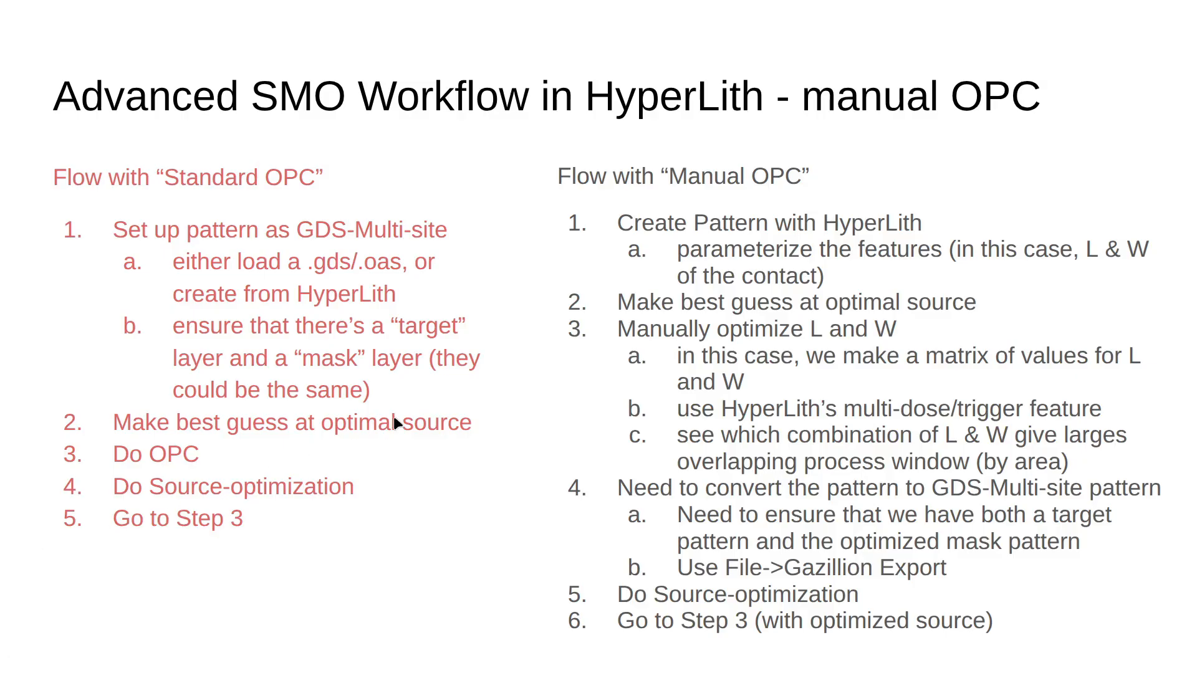